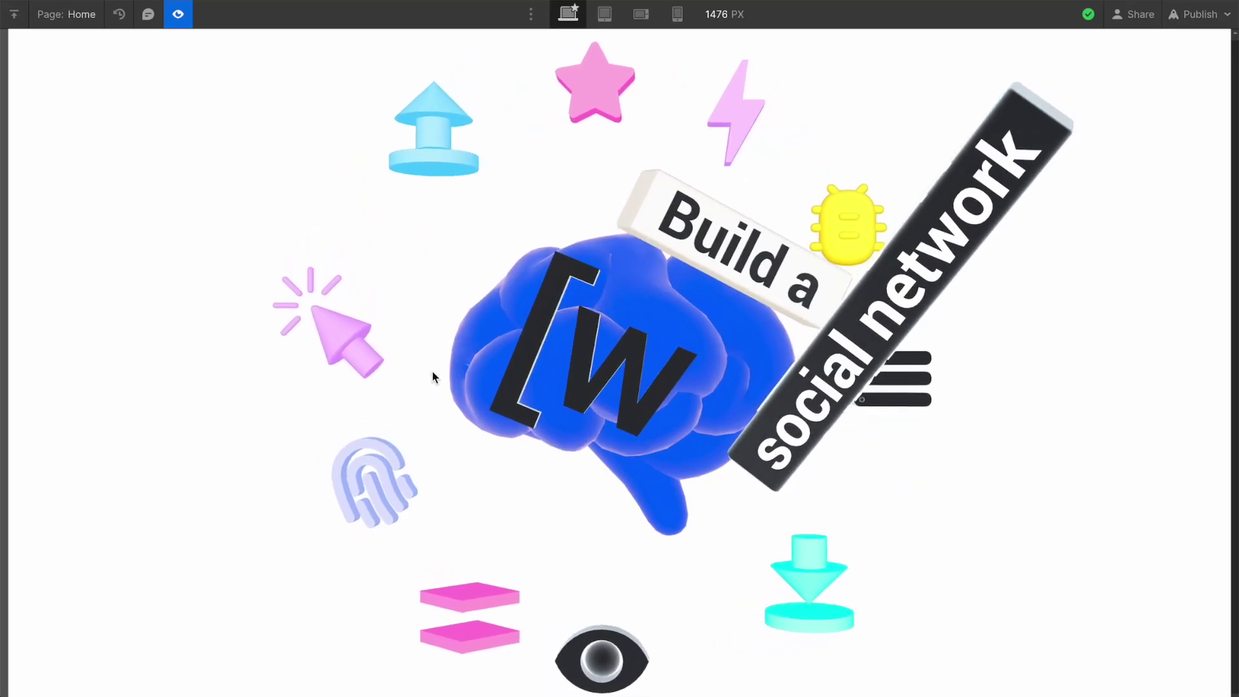
# Exit the live preview of the 3D hero page and return to the Webflow Designer
pyautogui.click(178, 14)
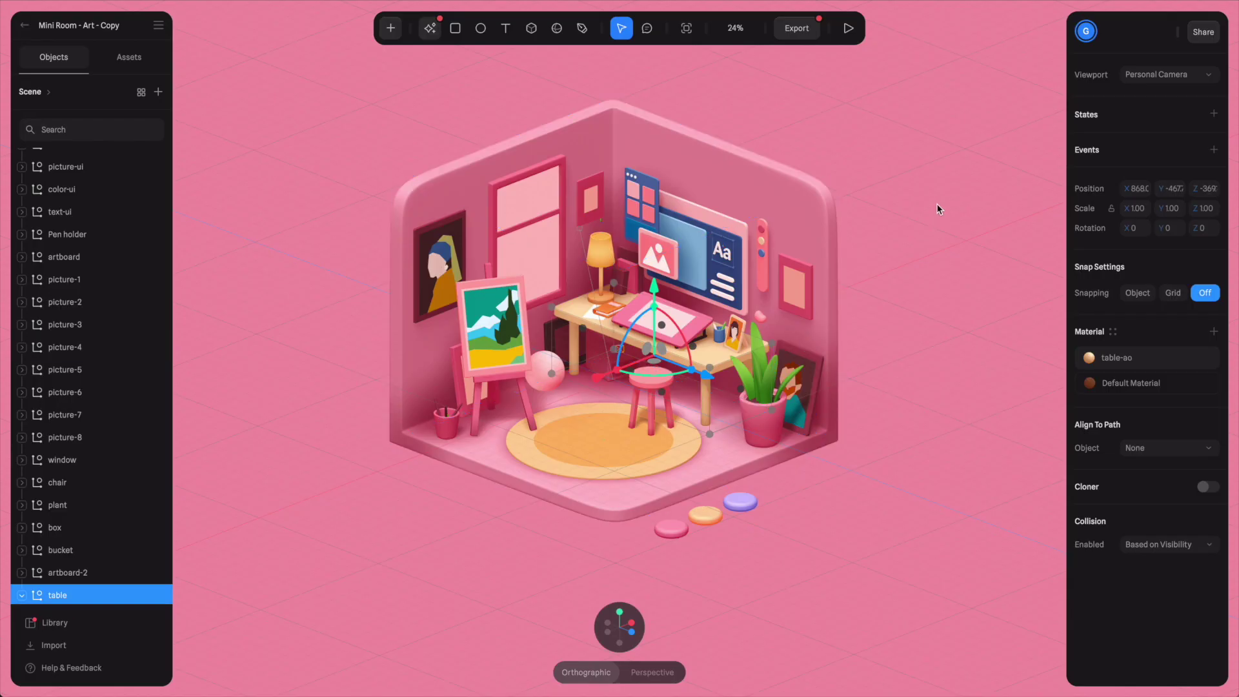
# Select an object in the pink mini room scene in Spline
pyautogui.click(819, 199)
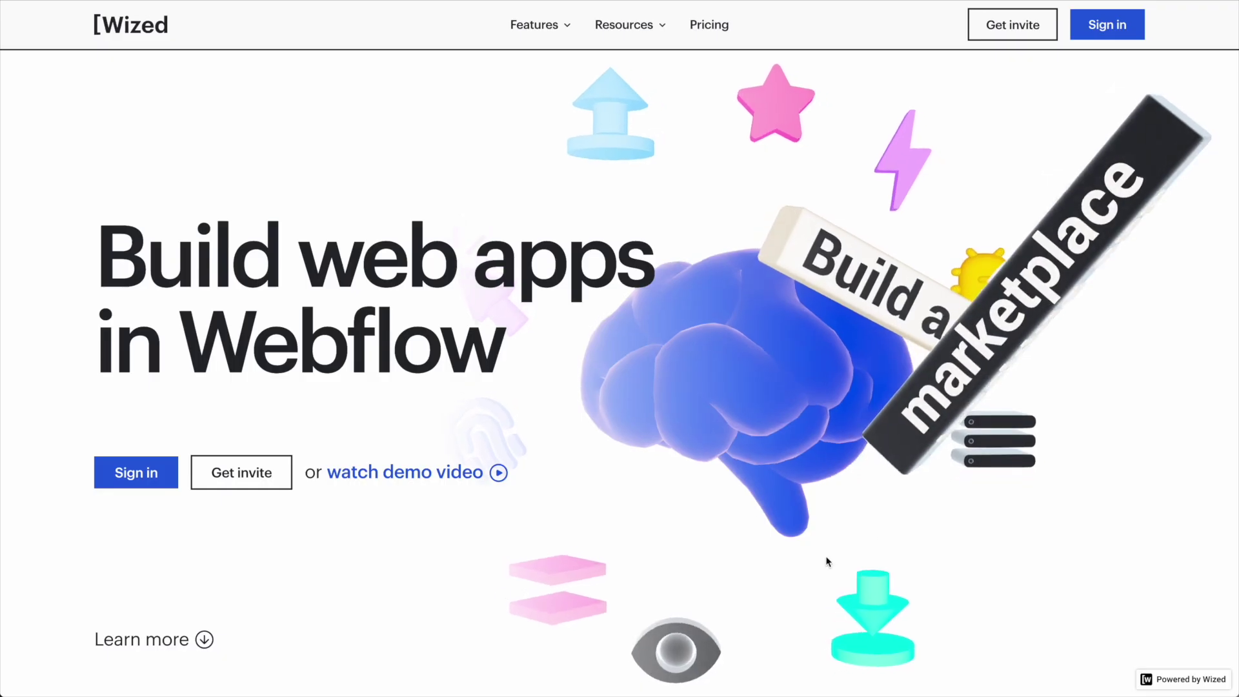
# Scroll the Wized homepage down to the 'Send data out. Auth users.' section
pyautogui.scroll(-20, 583, 517)
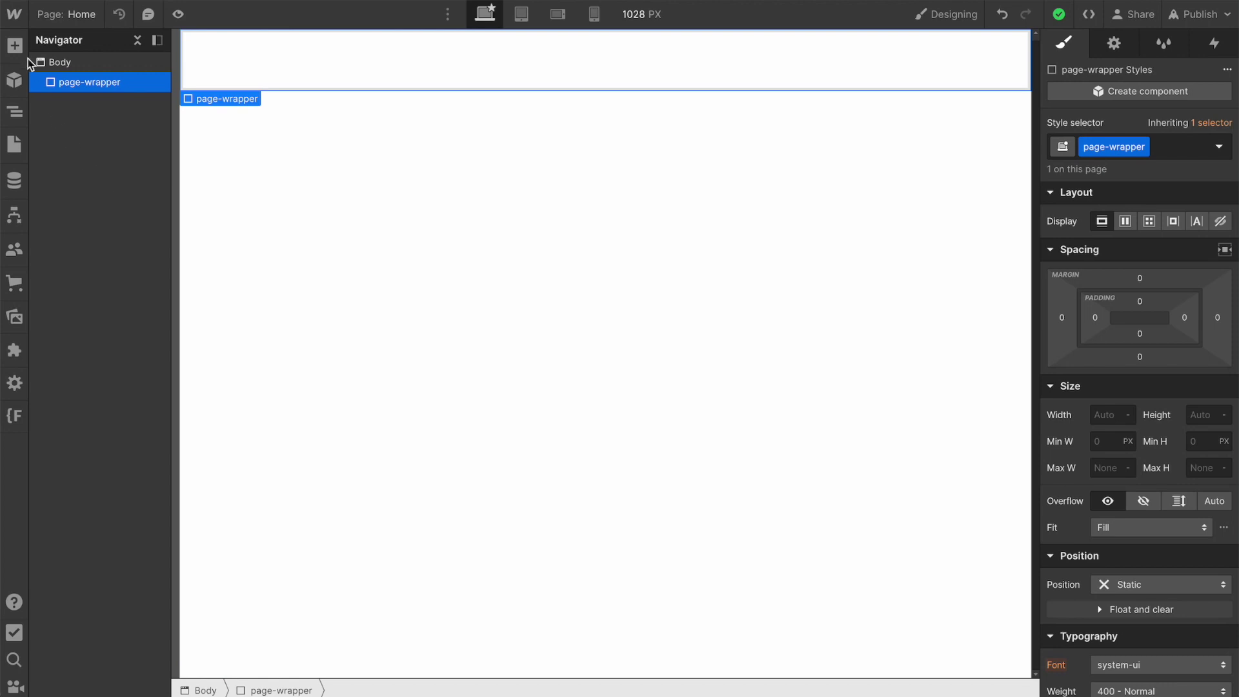
# Add a Spline Scene element from the Media elements into the page-wrapper
pyautogui.click(20, 51)
pyautogui.scroll(-7, 100, 419)
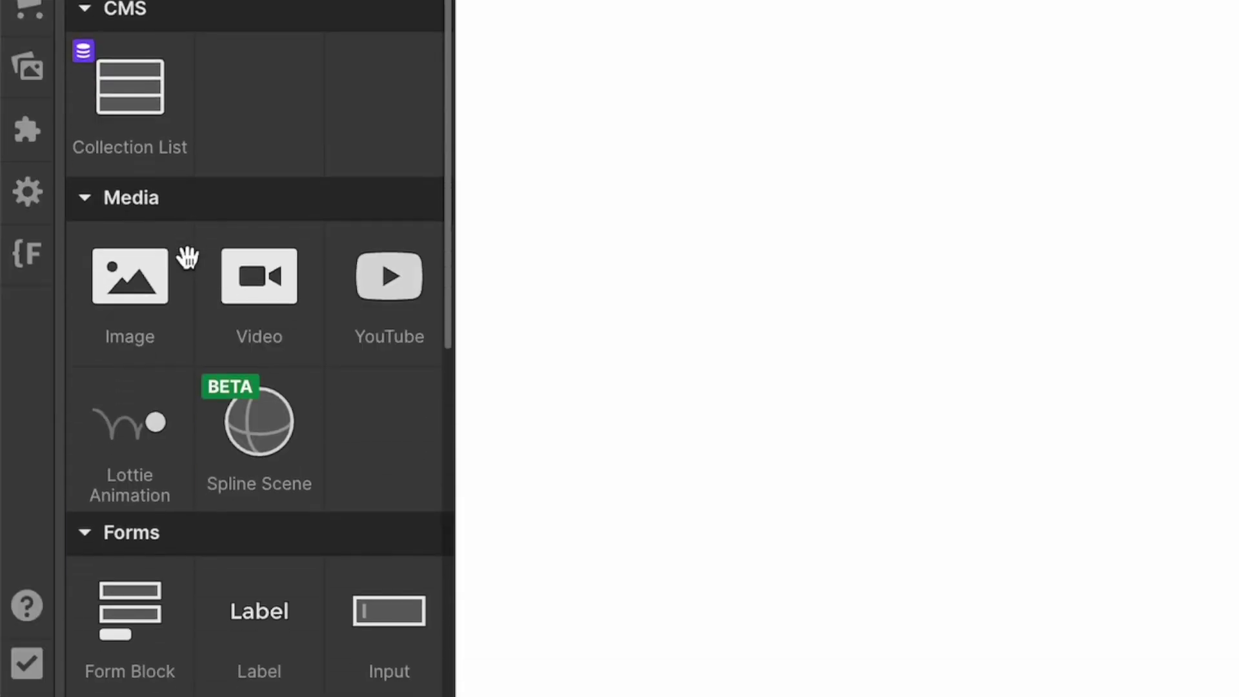
pyautogui.click(254, 468)
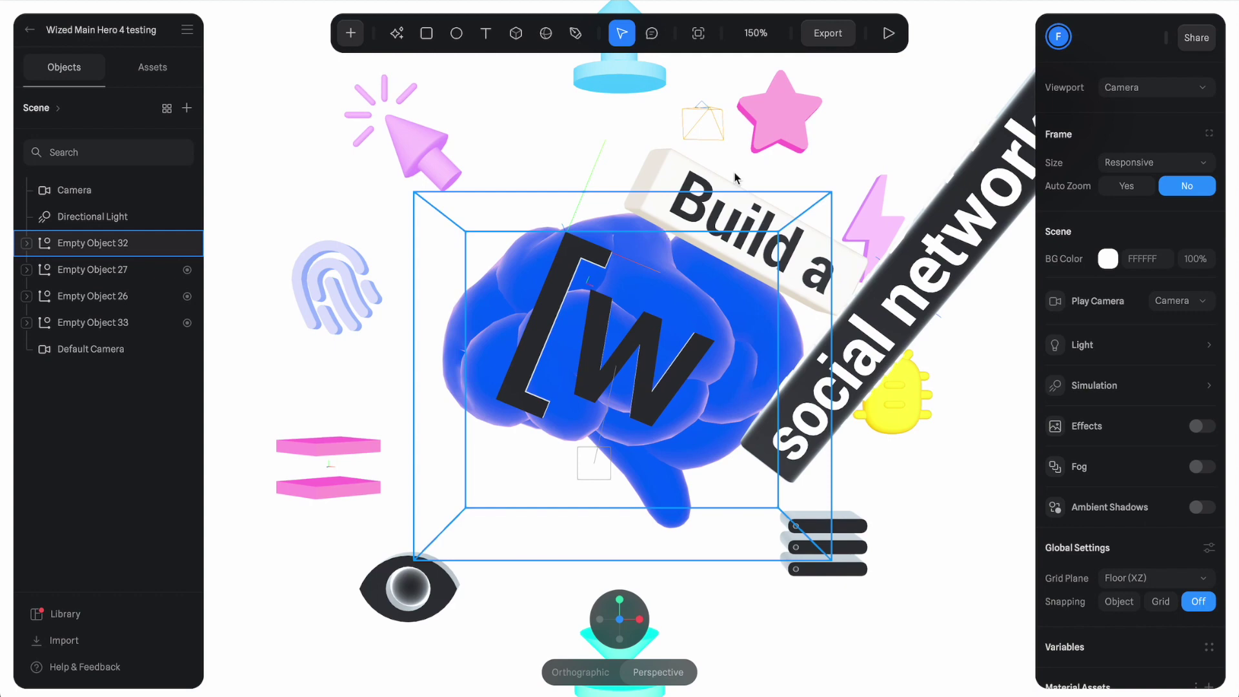
# Play the Spline hero scene, then copy its Code Export scene URL
pyautogui.click(889, 34)
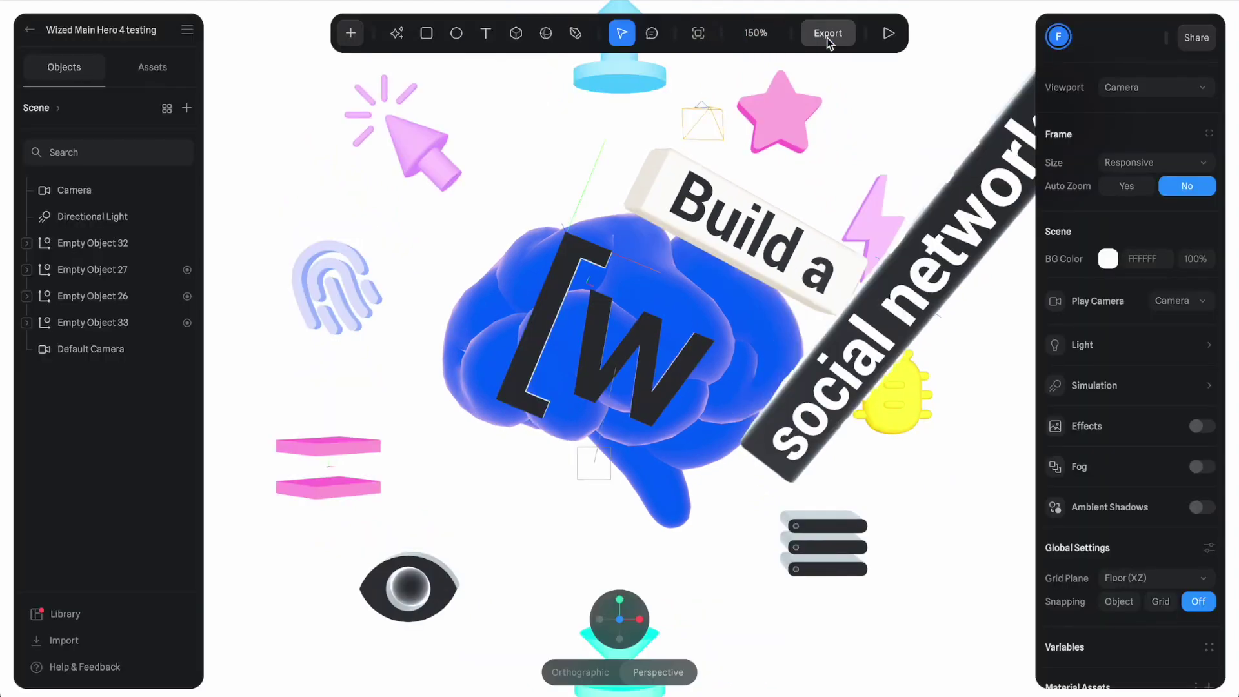
pyautogui.click(828, 36)
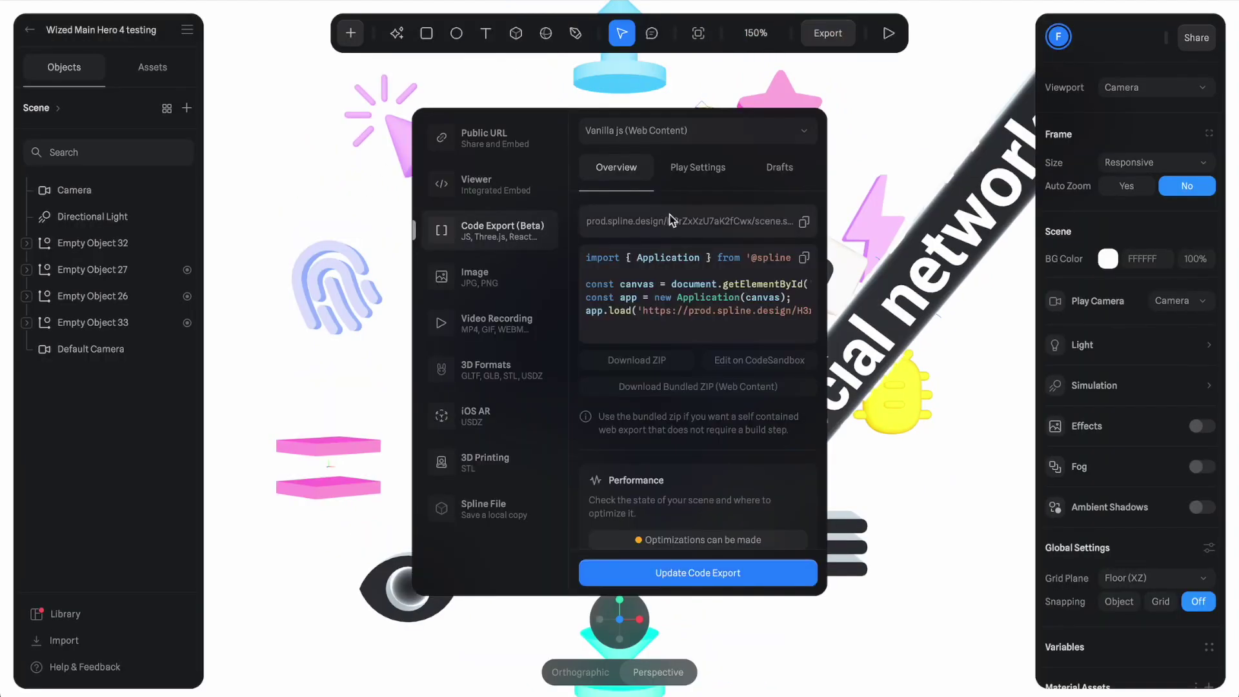
pyautogui.click(805, 223)
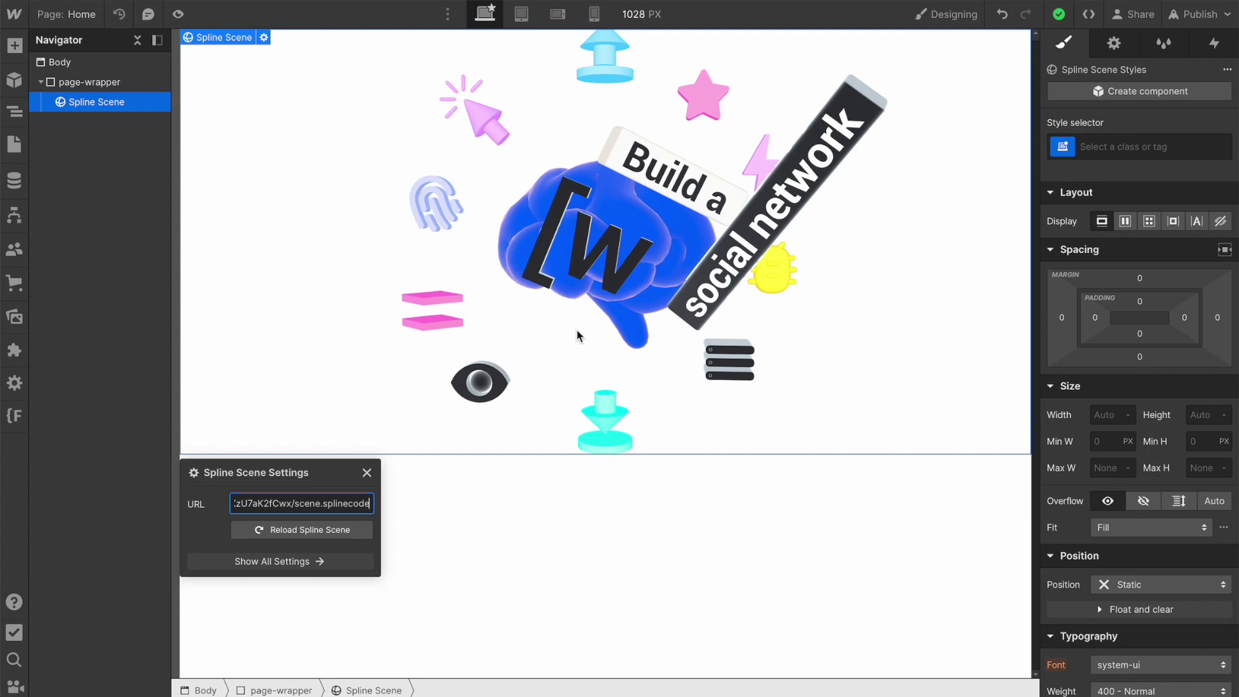
# Preview the Webflow page and drag the embedded 3D scene to test its rotation
pyautogui.click(177, 14)
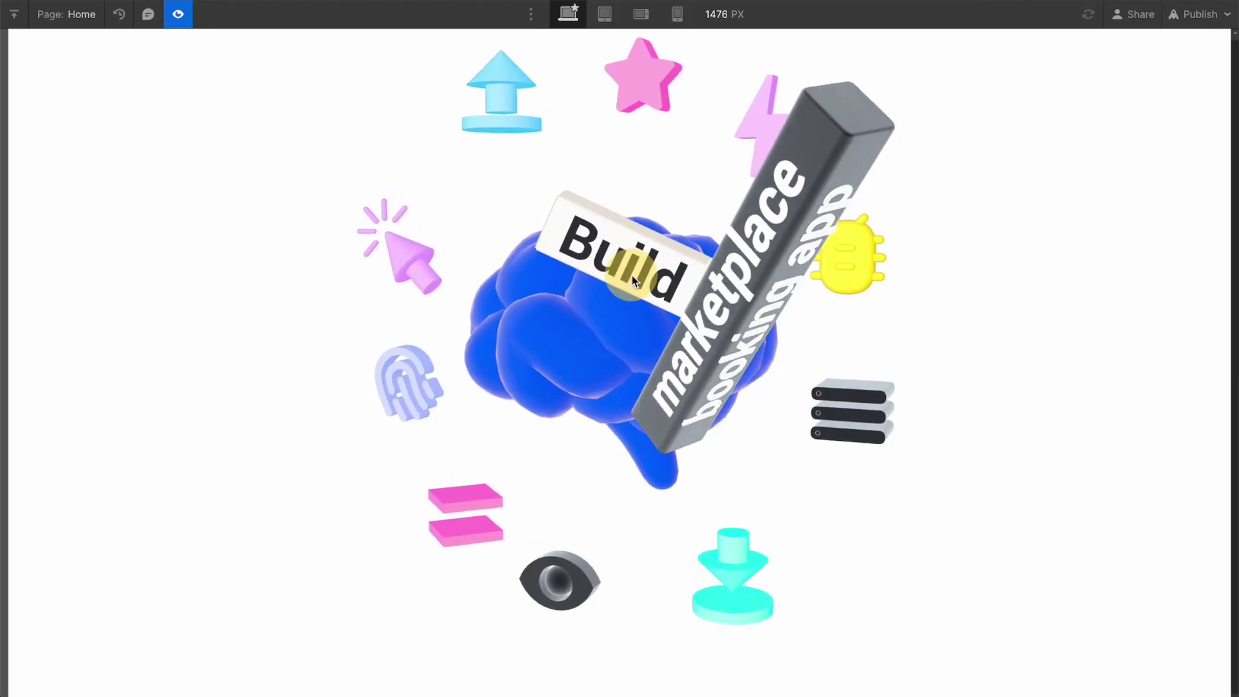
pyautogui.moveTo(632, 277); pyautogui.dragTo(542, 367)
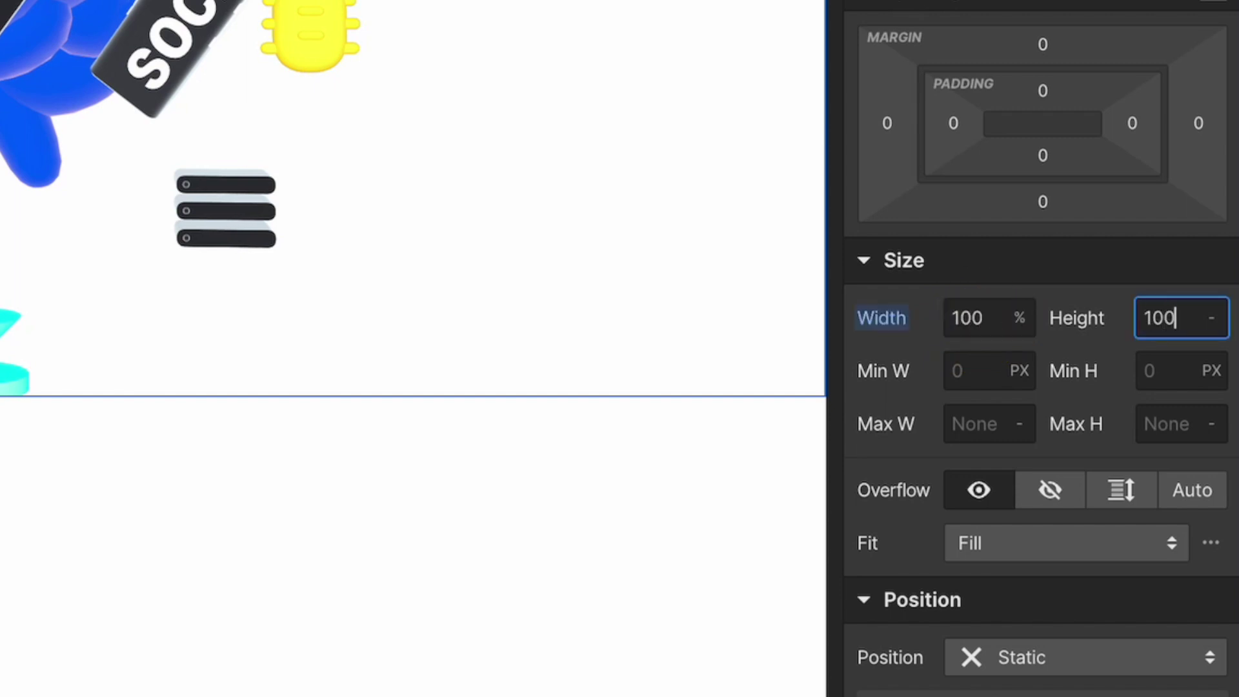
# Set the Spline Scene height to 100 VH, close Spline's export window, and show its interactions
pyautogui.write('vh')
pyautogui.press('Return')
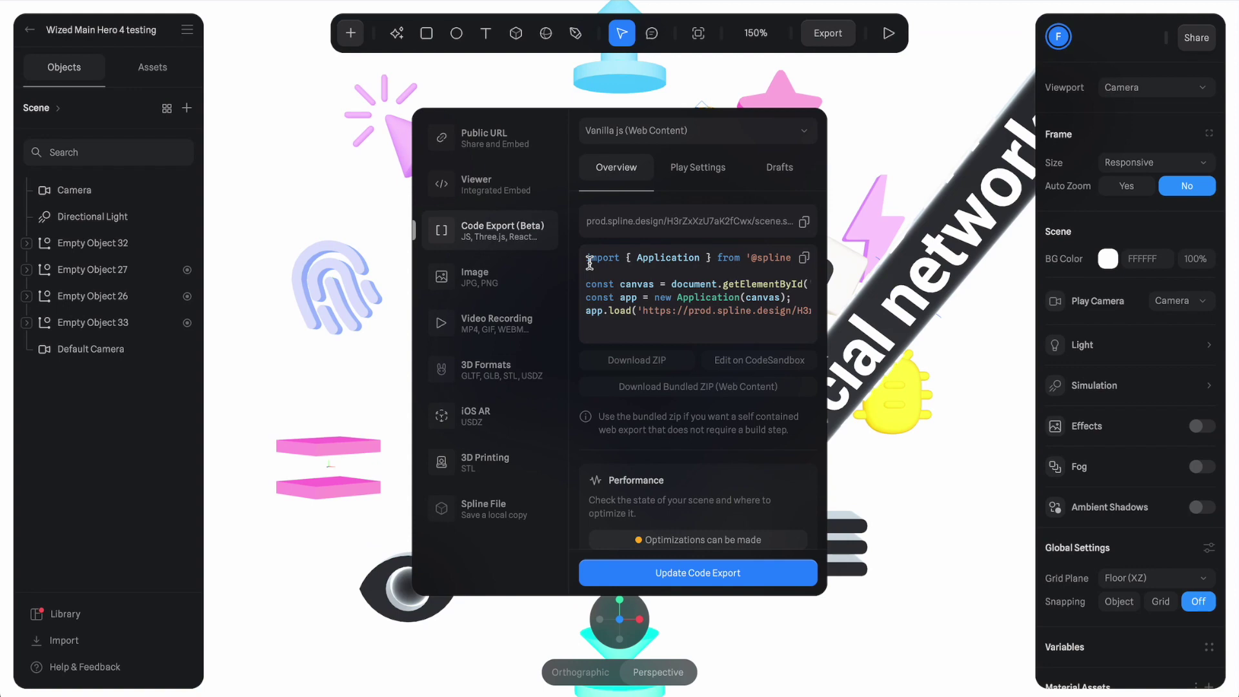
pyautogui.click(769, 94)
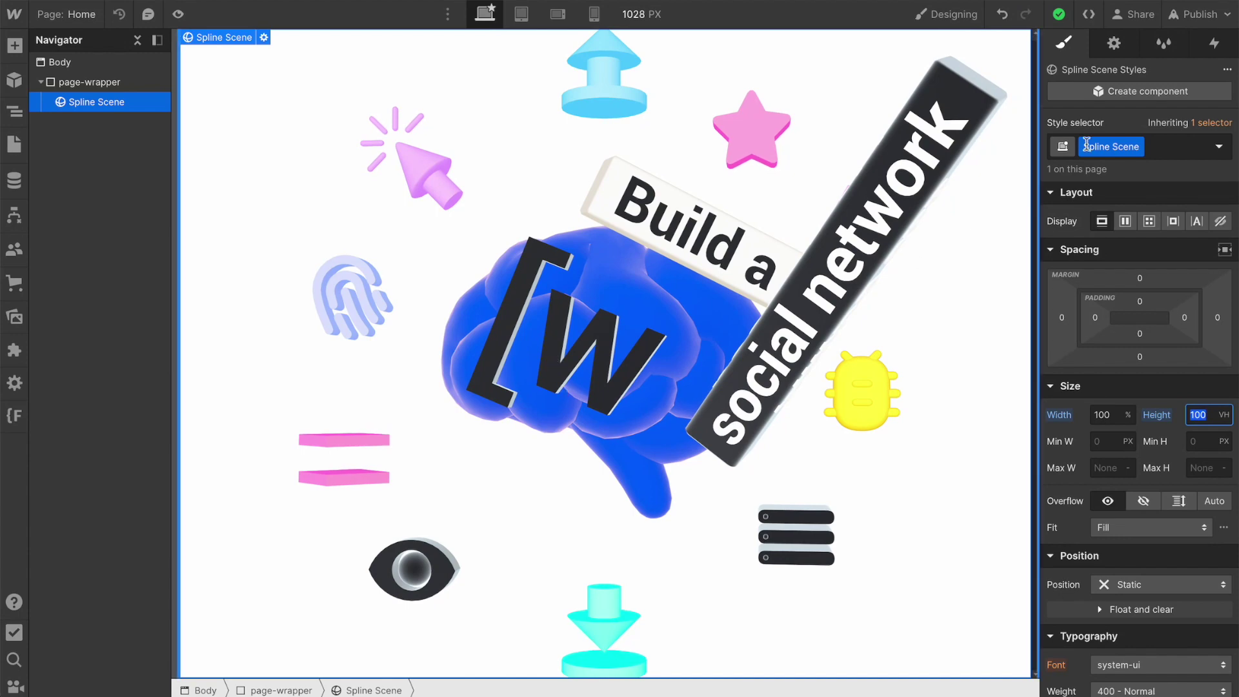
pyautogui.click(1215, 44)
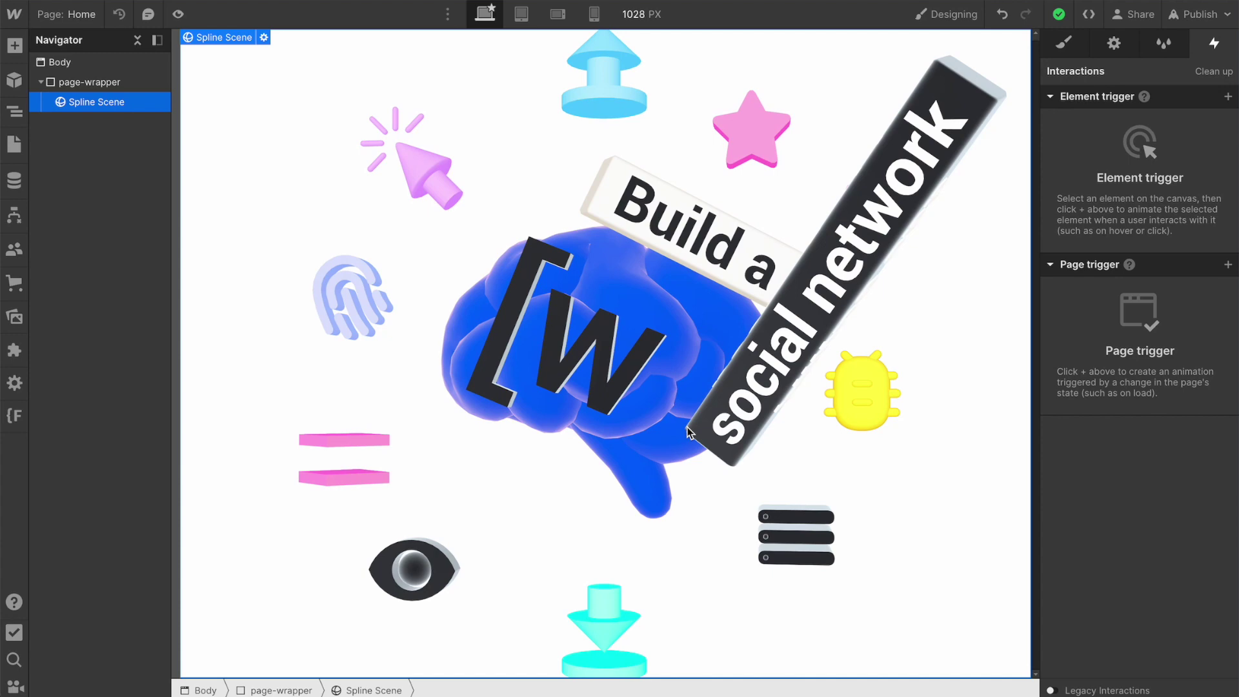
# Add a Scroll into view trigger to the Spline scene that starts an animation
pyautogui.click(1228, 97)
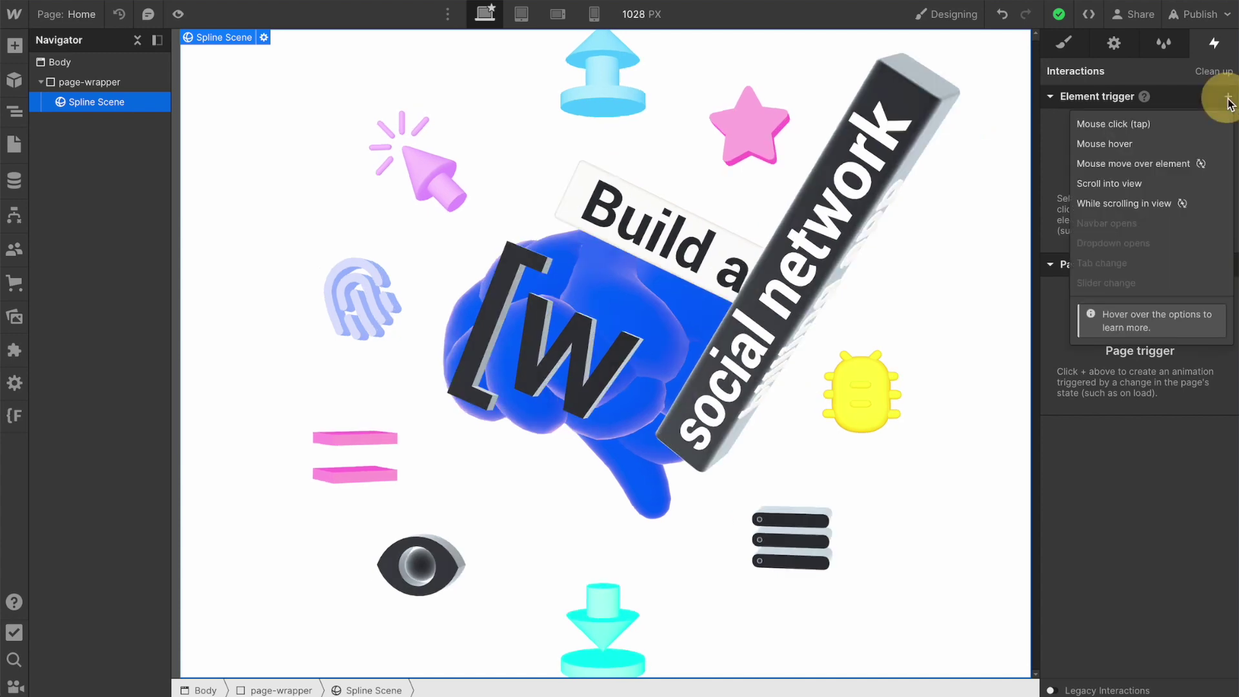
pyautogui.click(1121, 184)
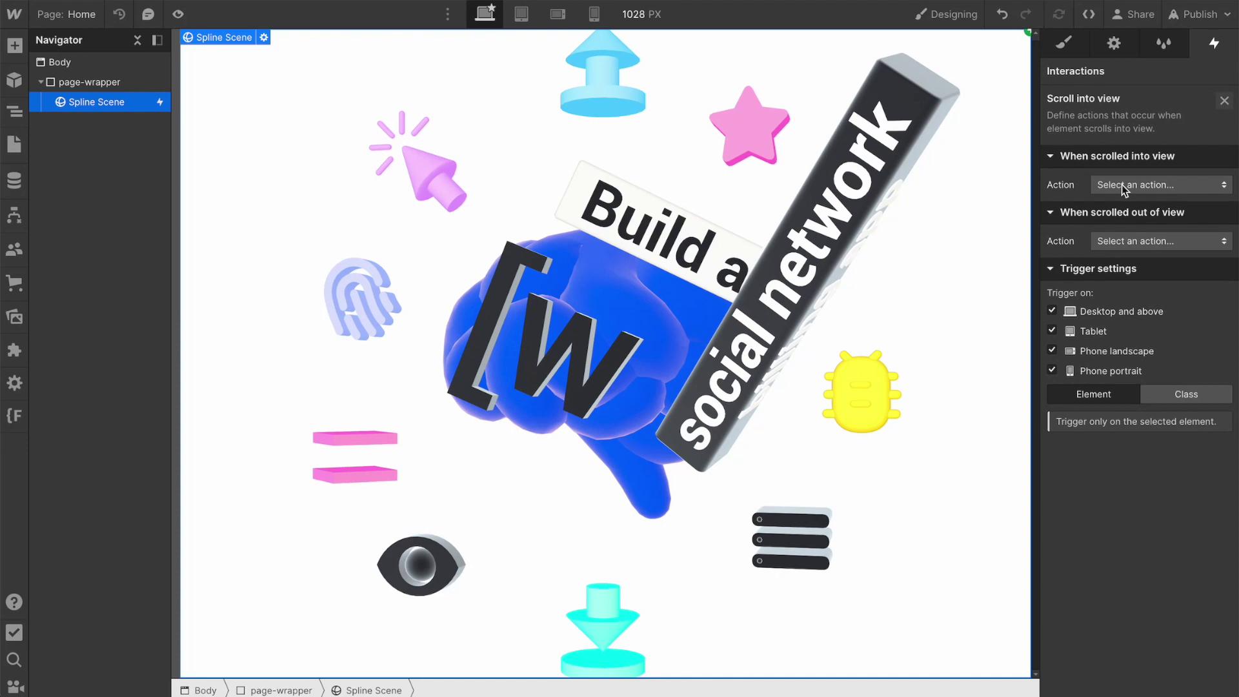
pyautogui.click(1121, 185)
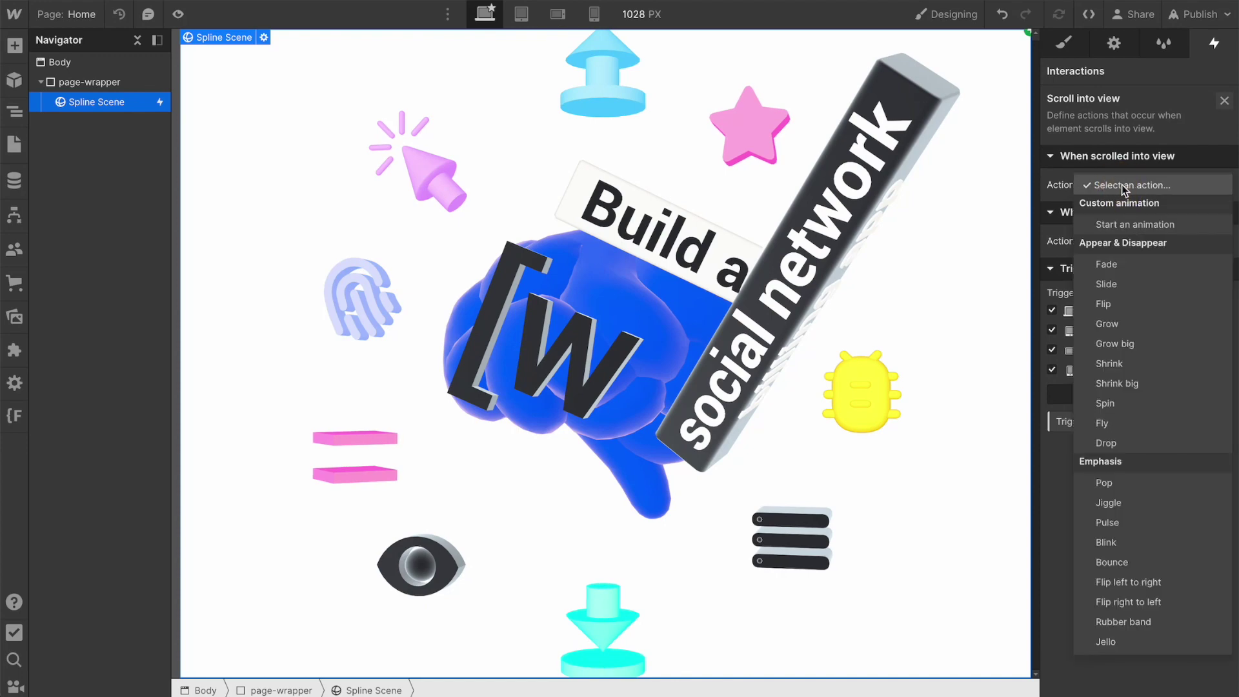
pyautogui.click(1117, 224)
# Create a timed animation named 'Scene' and add a Spline action to it
pyautogui.click(1222, 242)
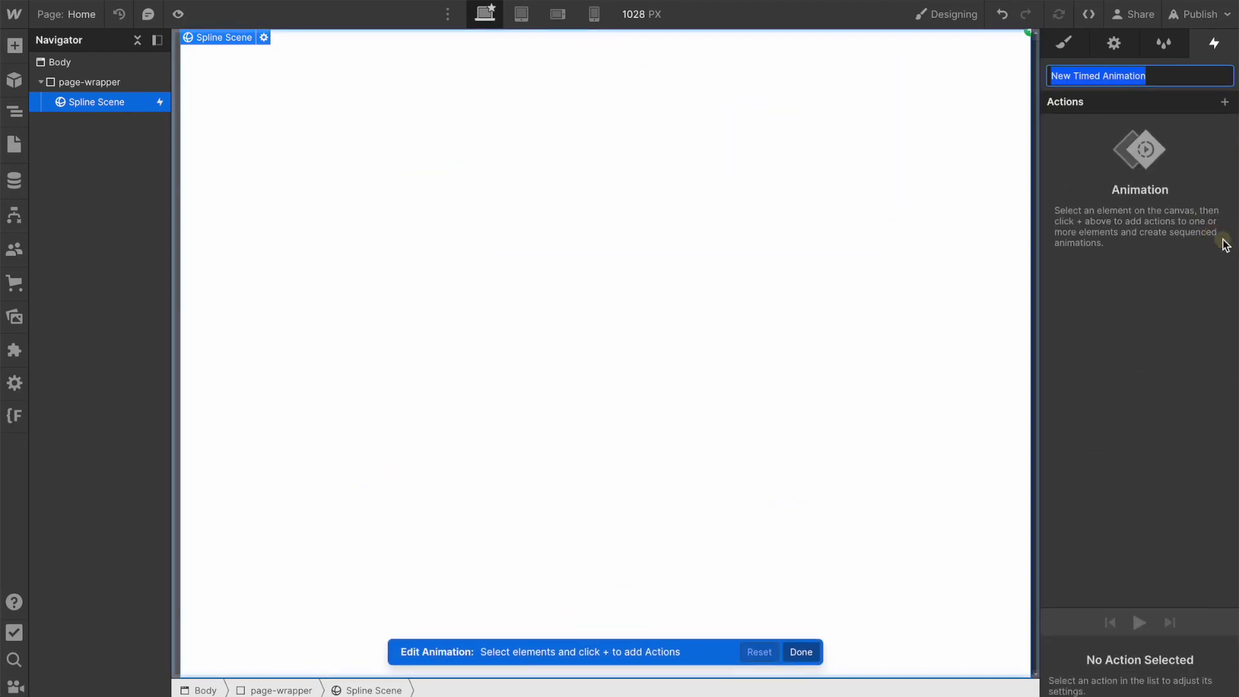
pyautogui.write('Scene')
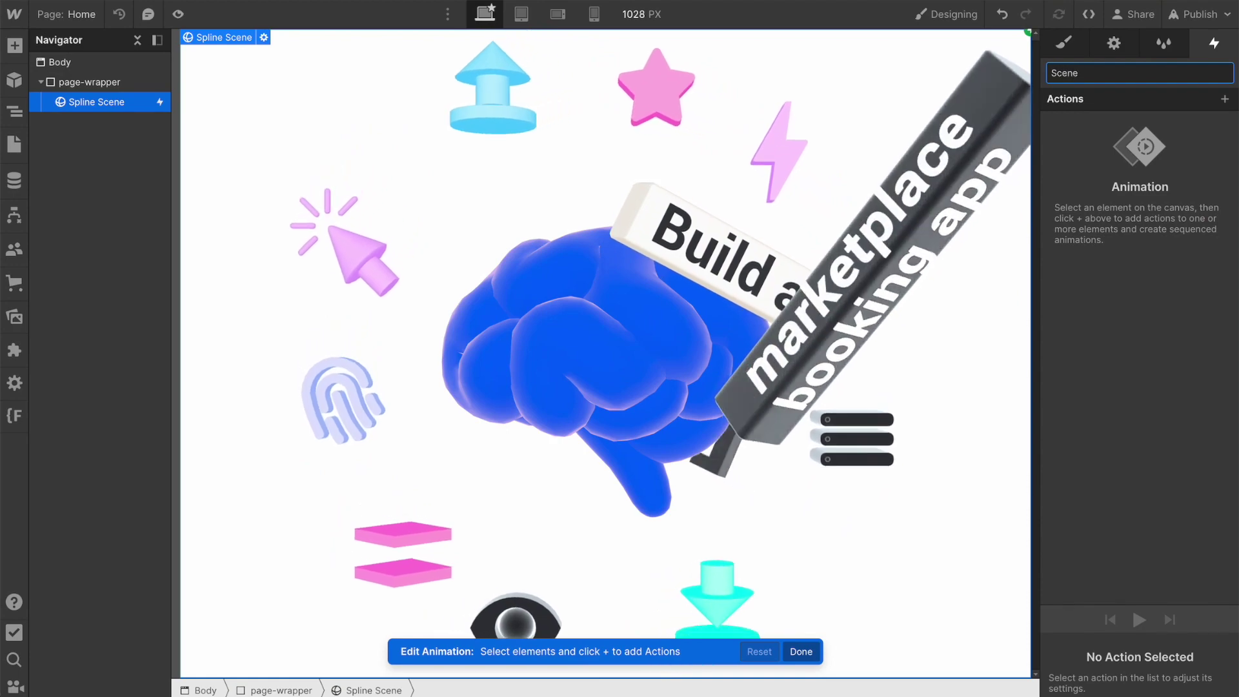
pyautogui.click(1224, 98)
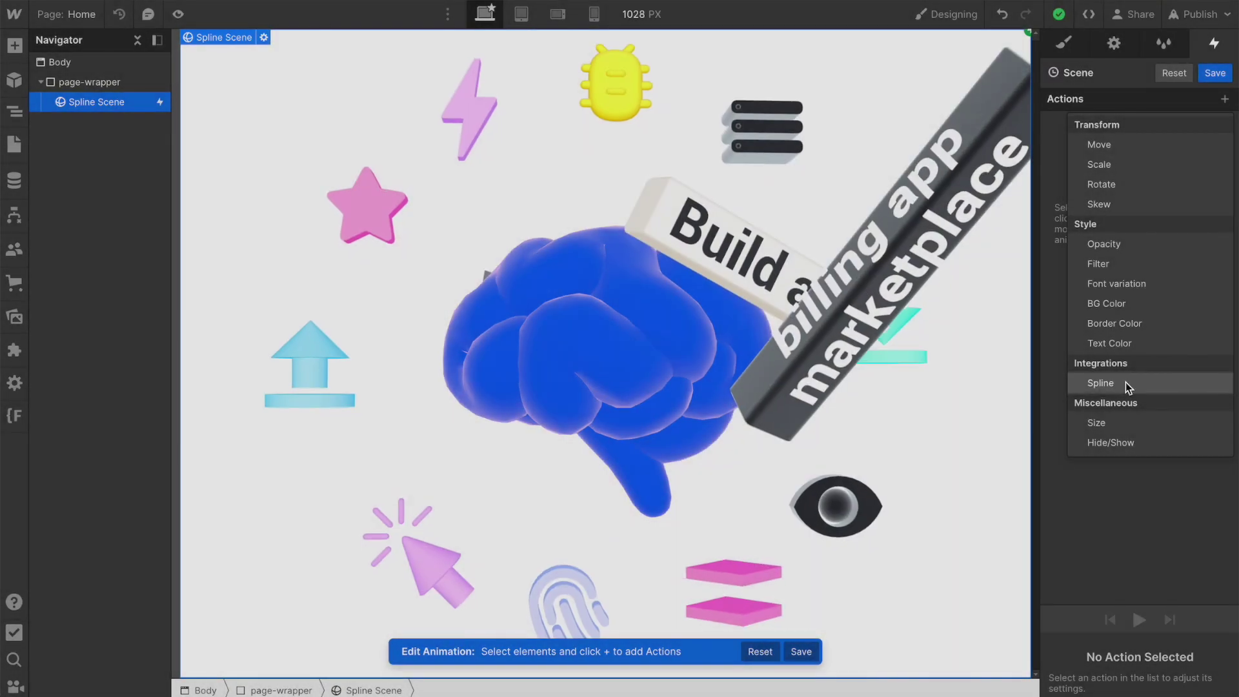
pyautogui.click(1125, 382)
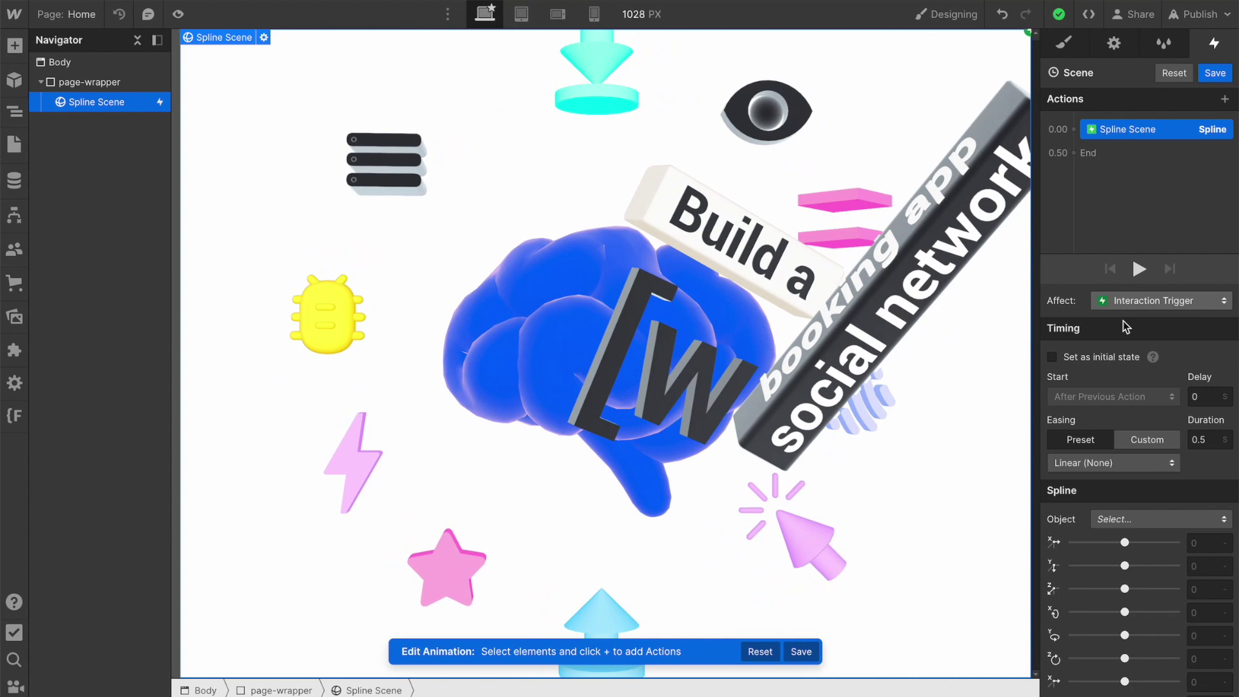
pyautogui.click(1144, 300)
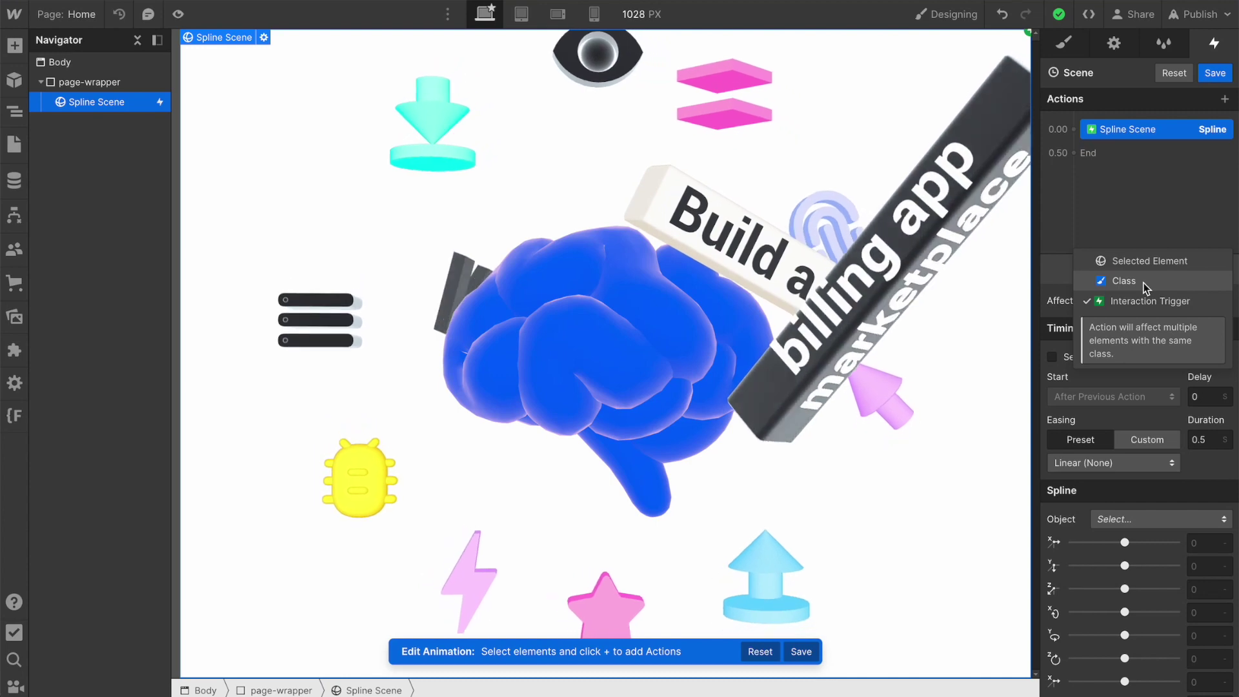
# Target the Spline action at the Spline Scene class (all elements) and save the 'Scene' animation
pyautogui.click(617, 324)
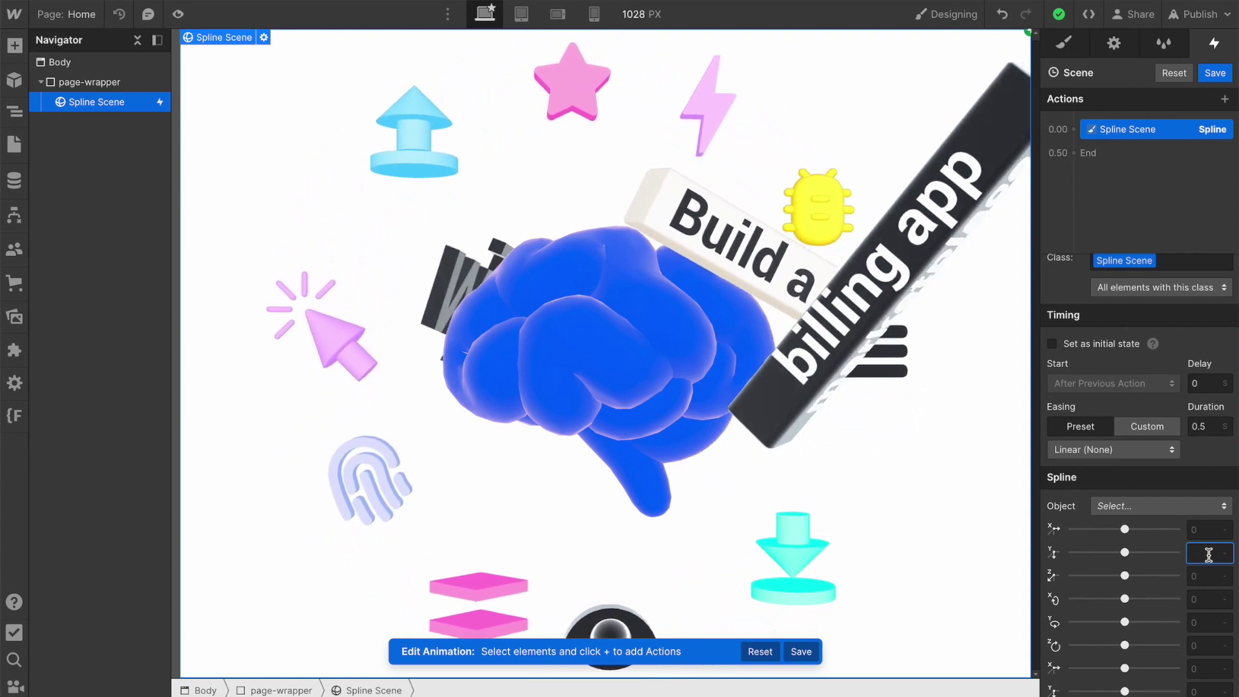
pyautogui.click(1046, 436)
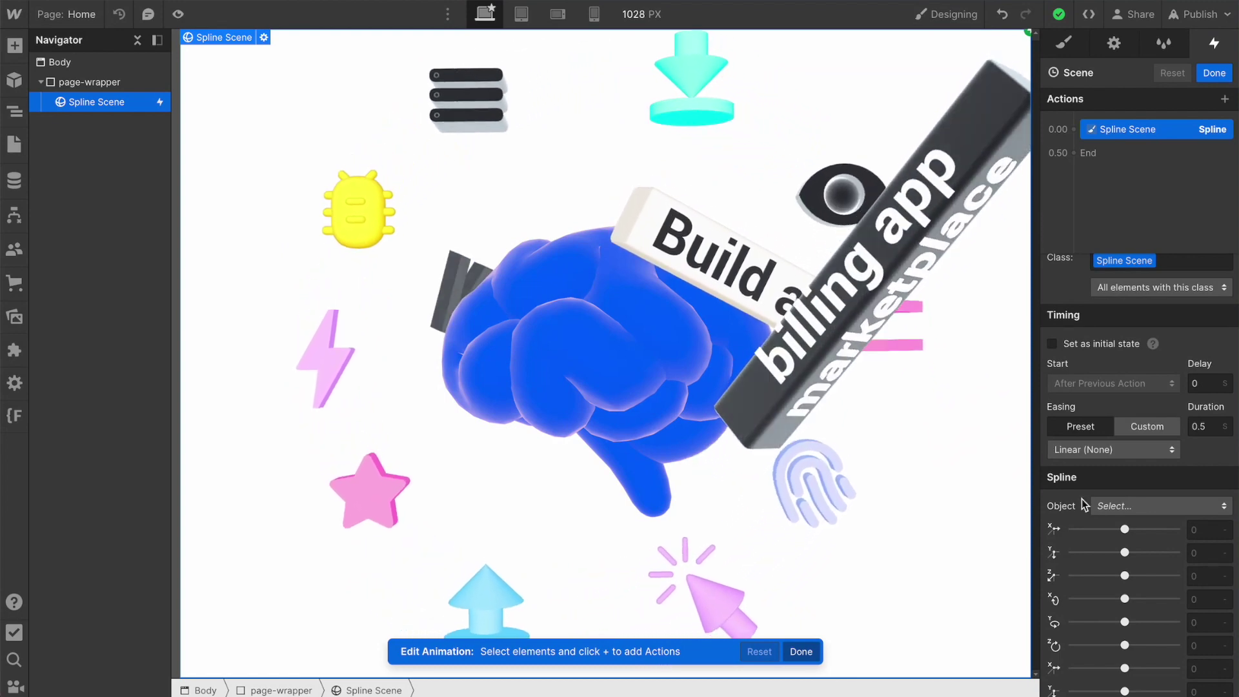
# Browse the Spline action's Object list of scene objects, such as Brain, Logo and Text 1
pyautogui.click(1120, 507)
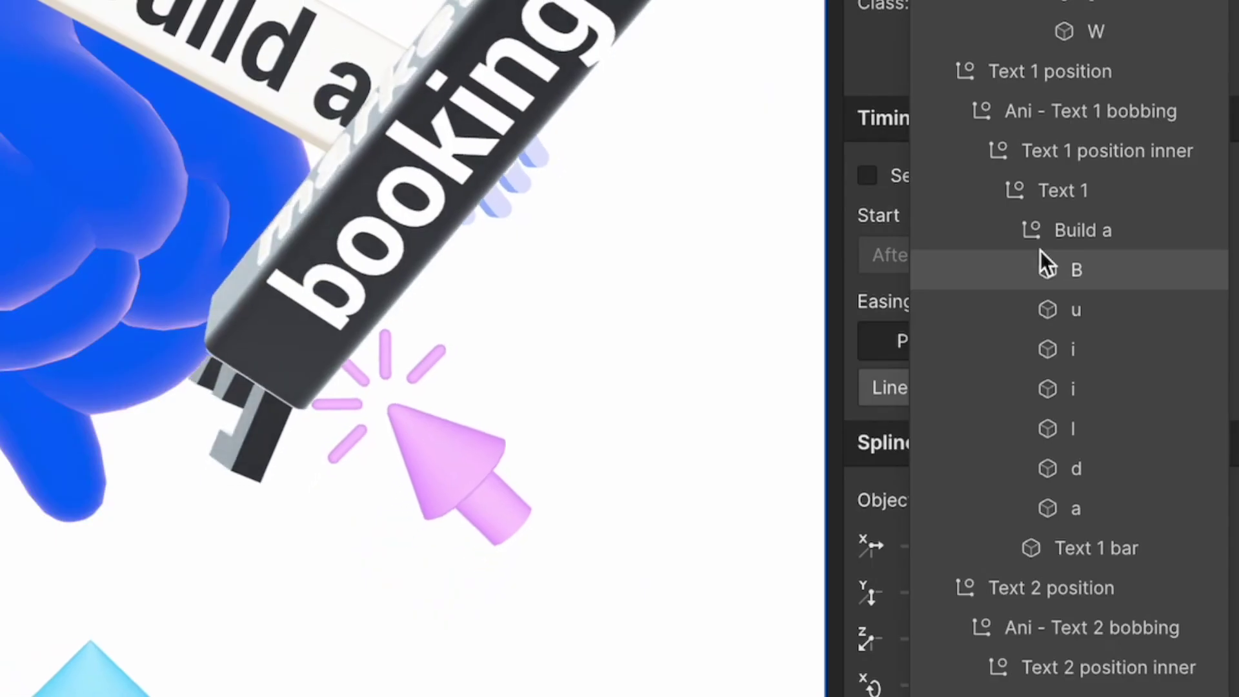
pyautogui.scroll(-3, 1142, 390)
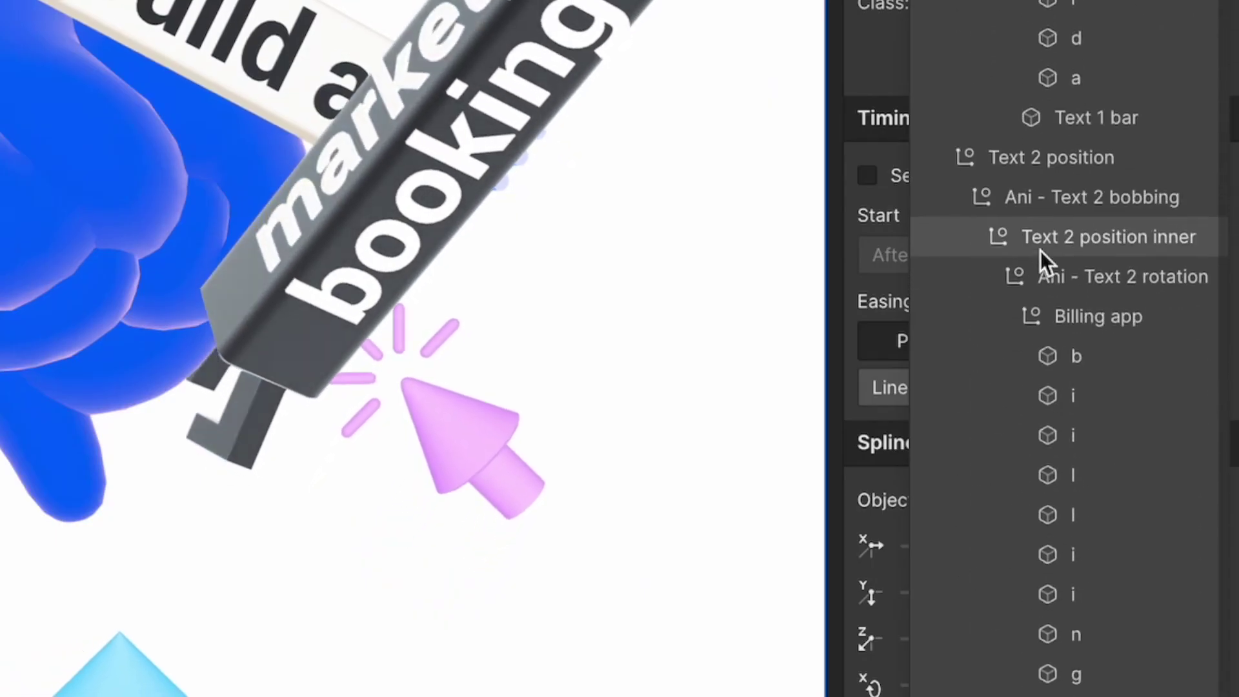
pyautogui.scroll(-15, 1040, 250)
pyautogui.scroll(4, 1040, 251)
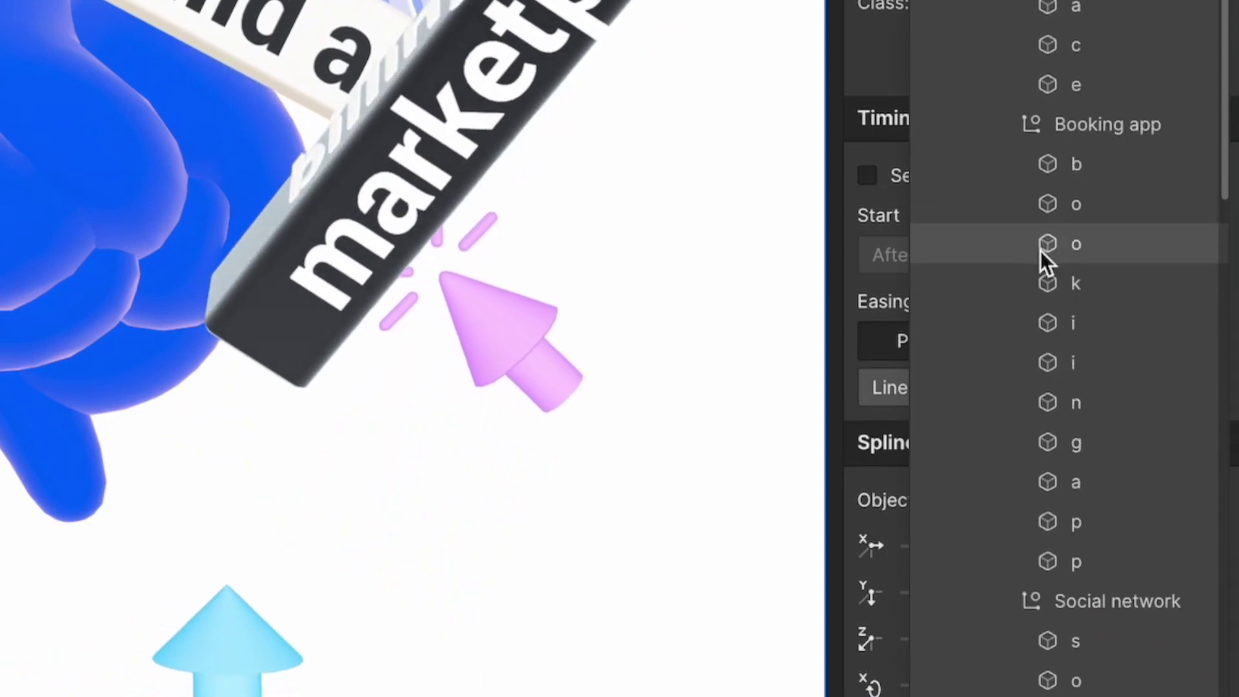
pyautogui.scroll(10, 1040, 250)
pyautogui.click(860, 73)
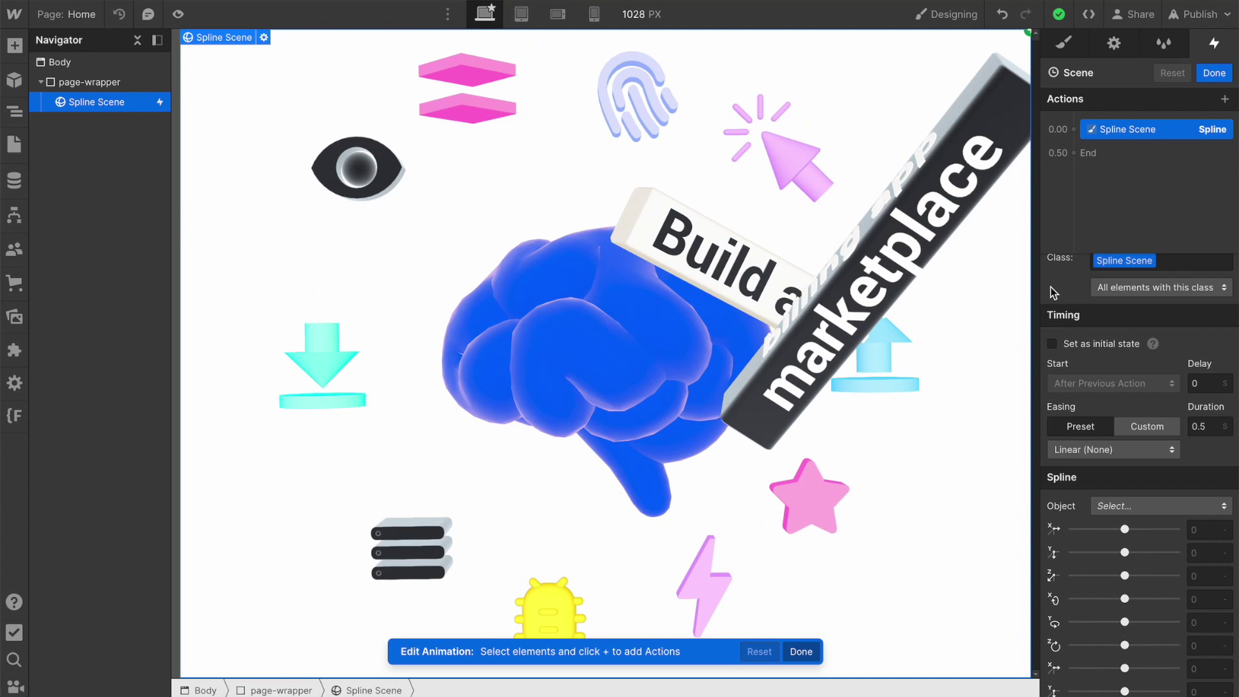
pyautogui.click(1148, 509)
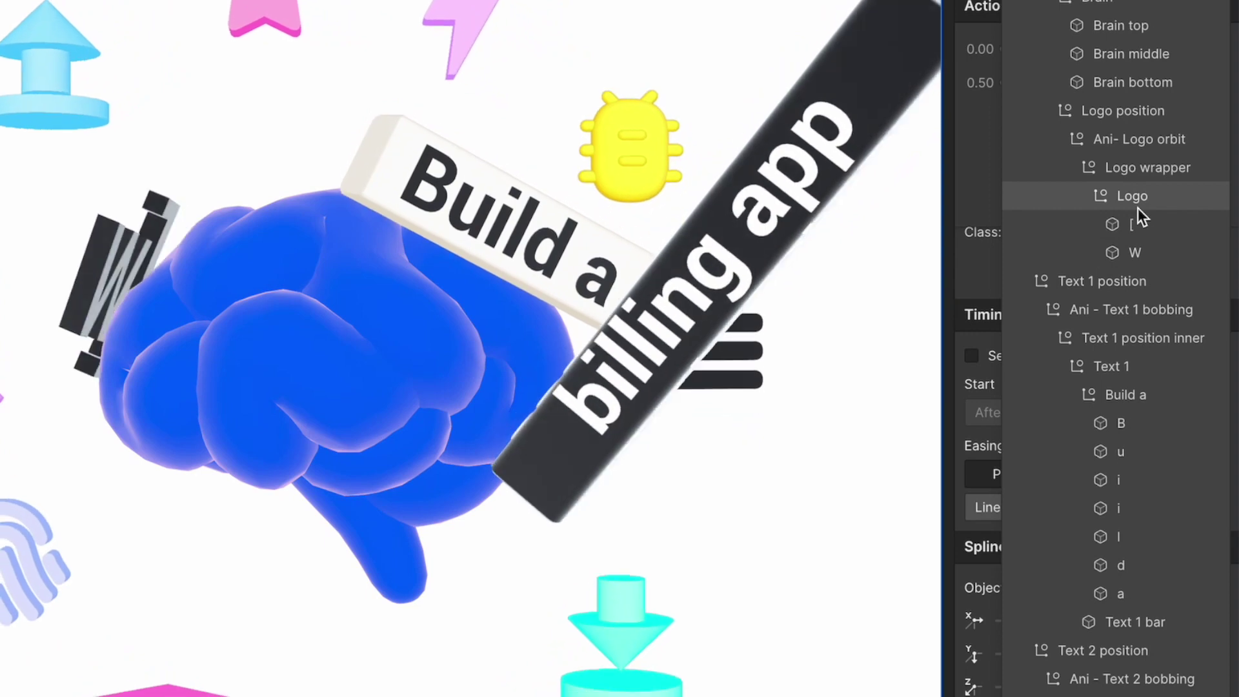
# Inspect the Ani- Logo orbit group nested in Logo position in Spline's Objects panel
pyautogui.click(969, 178)
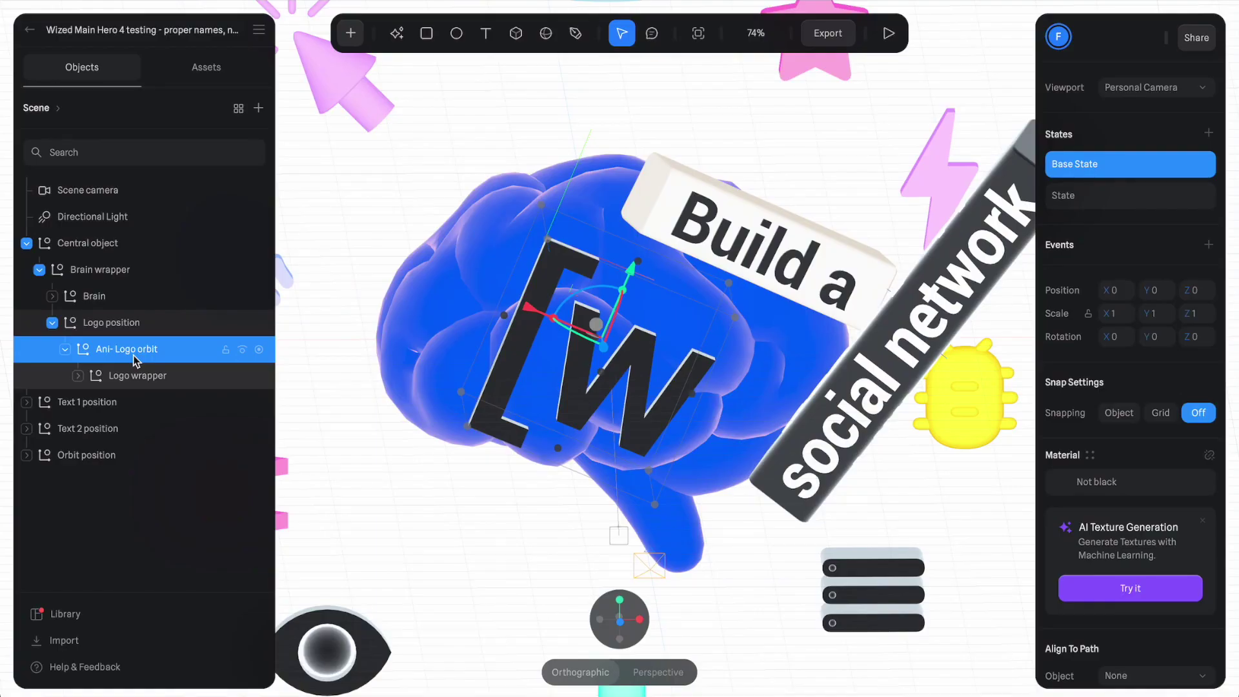
pyautogui.click(125, 323)
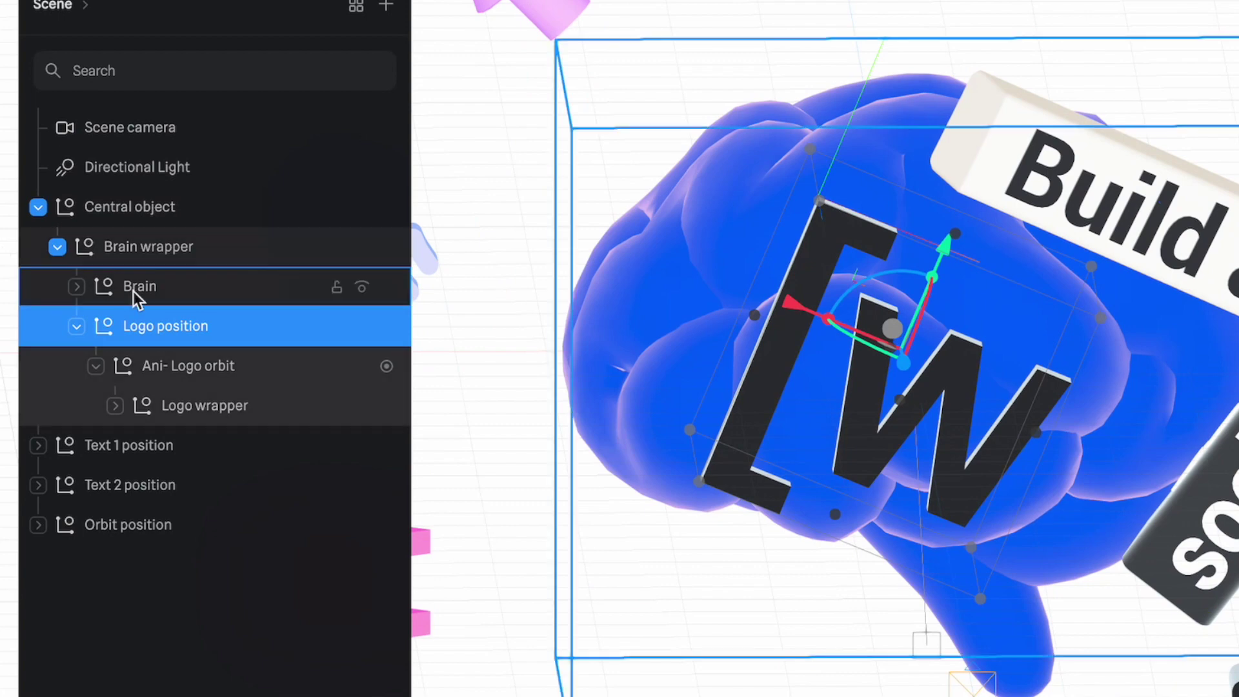
pyautogui.click(235, 378)
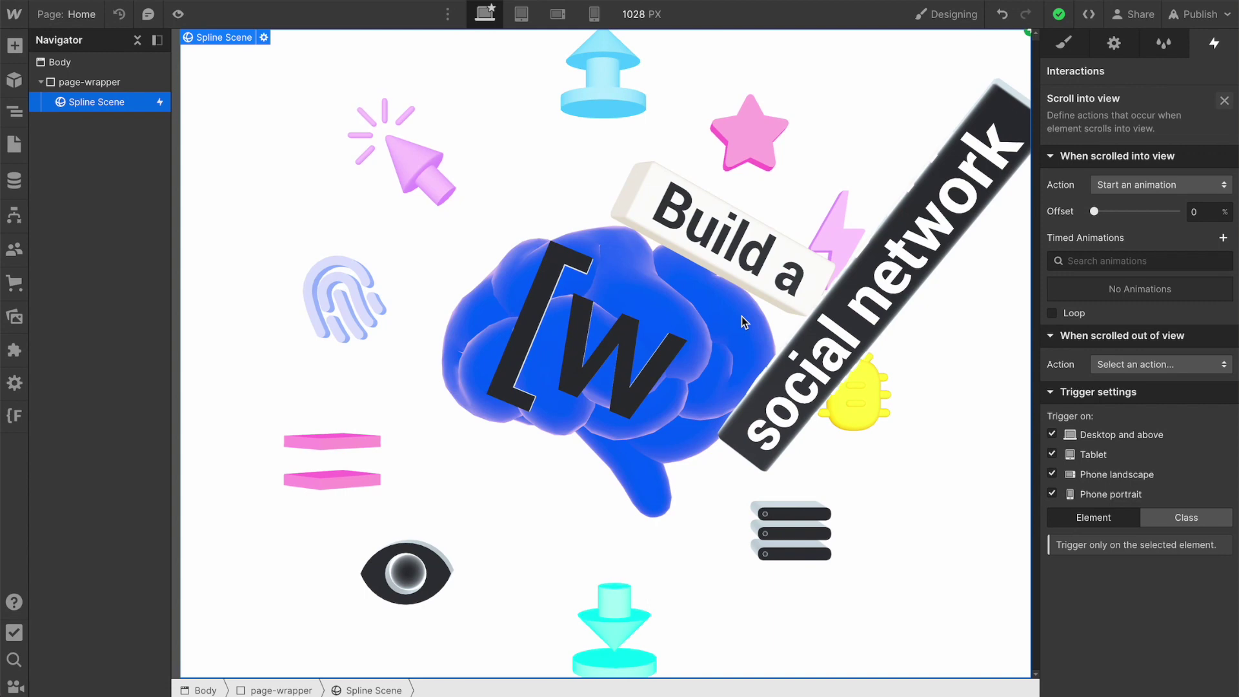
# Create a timed animation named 'Logo orbit' with a Spline action targeting Ani- Logo orbit
pyautogui.click(1223, 238)
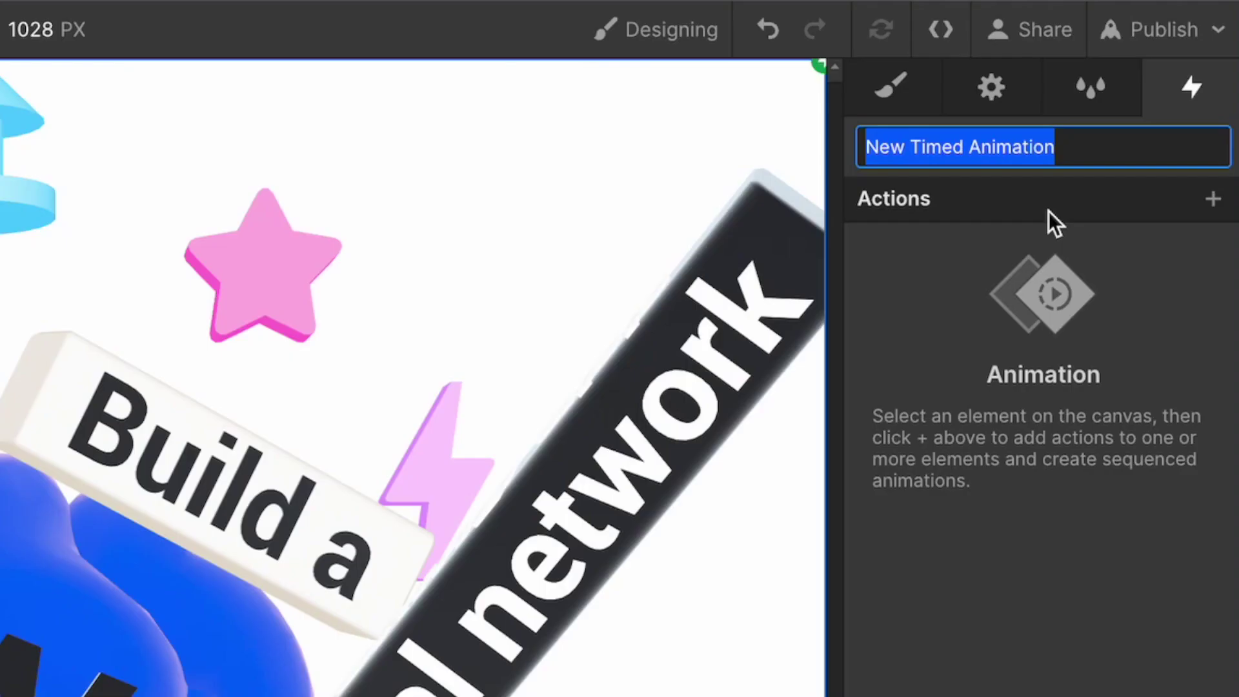
pyautogui.write('Logo orbit')
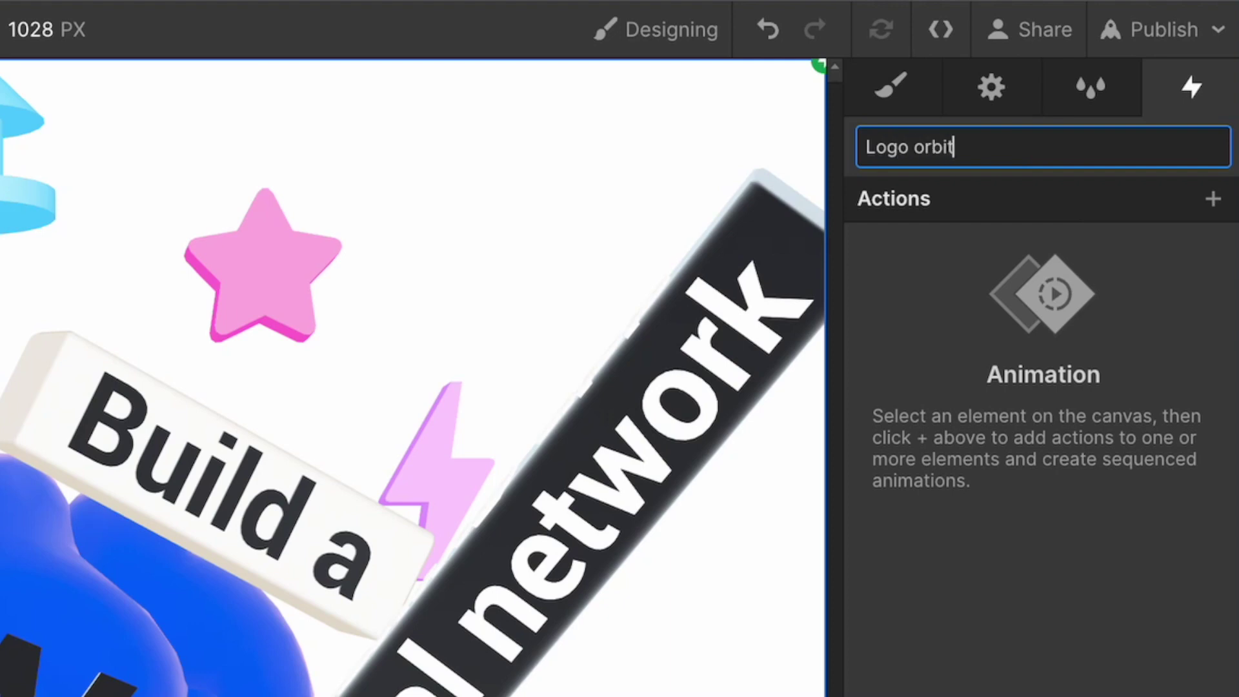
pyautogui.press('Return')
pyautogui.click(1213, 198)
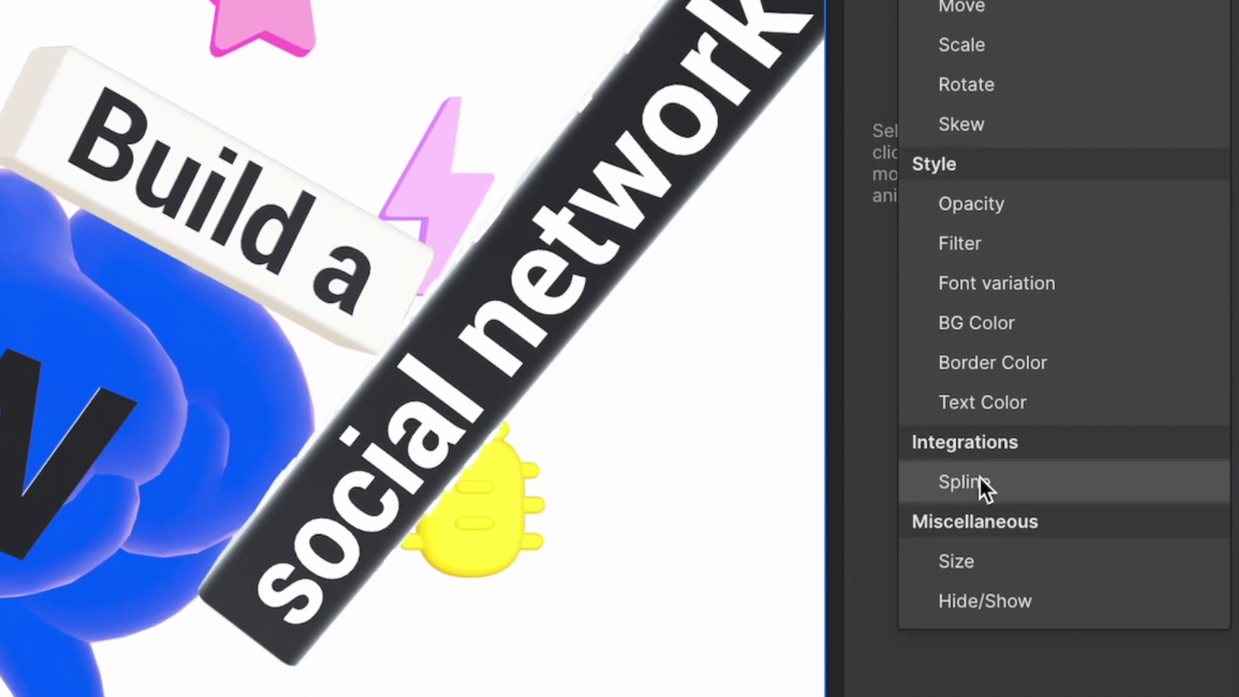
pyautogui.click(968, 650)
pyautogui.click(1121, 518)
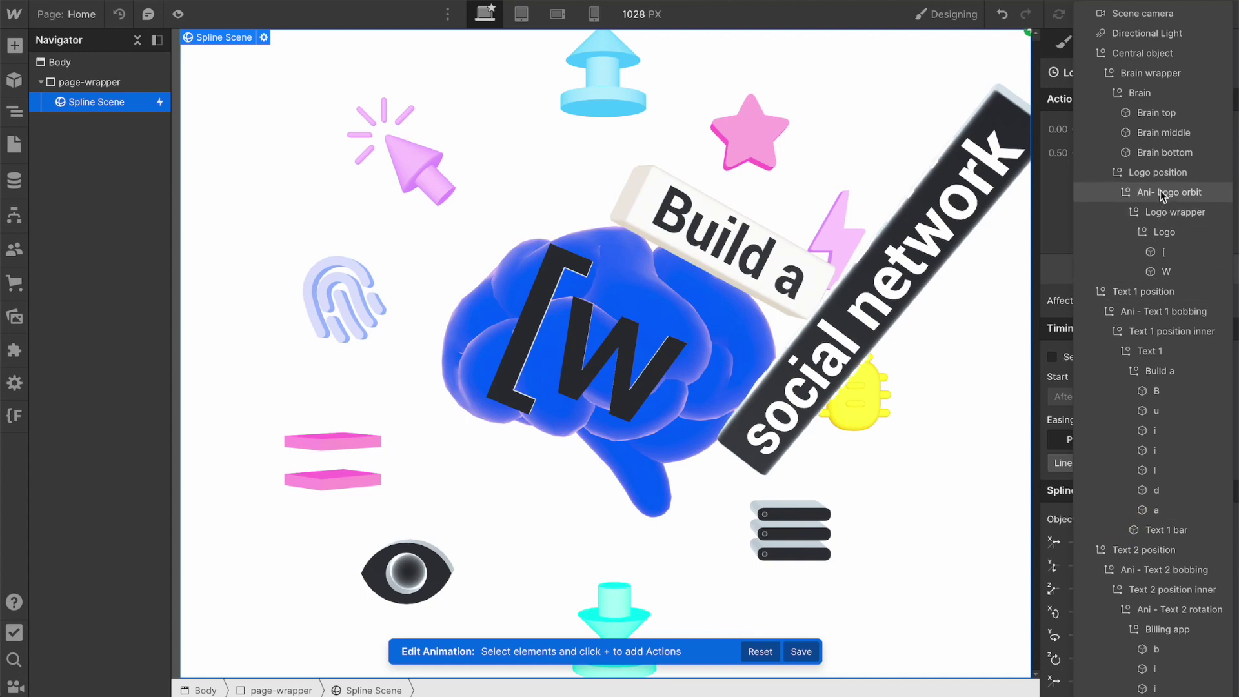
pyautogui.click(1191, 192)
# Add a 10-second step rotating Y to 6.282, then duplicate it as a 0-second reset
pyautogui.rightClick(1164, 129)
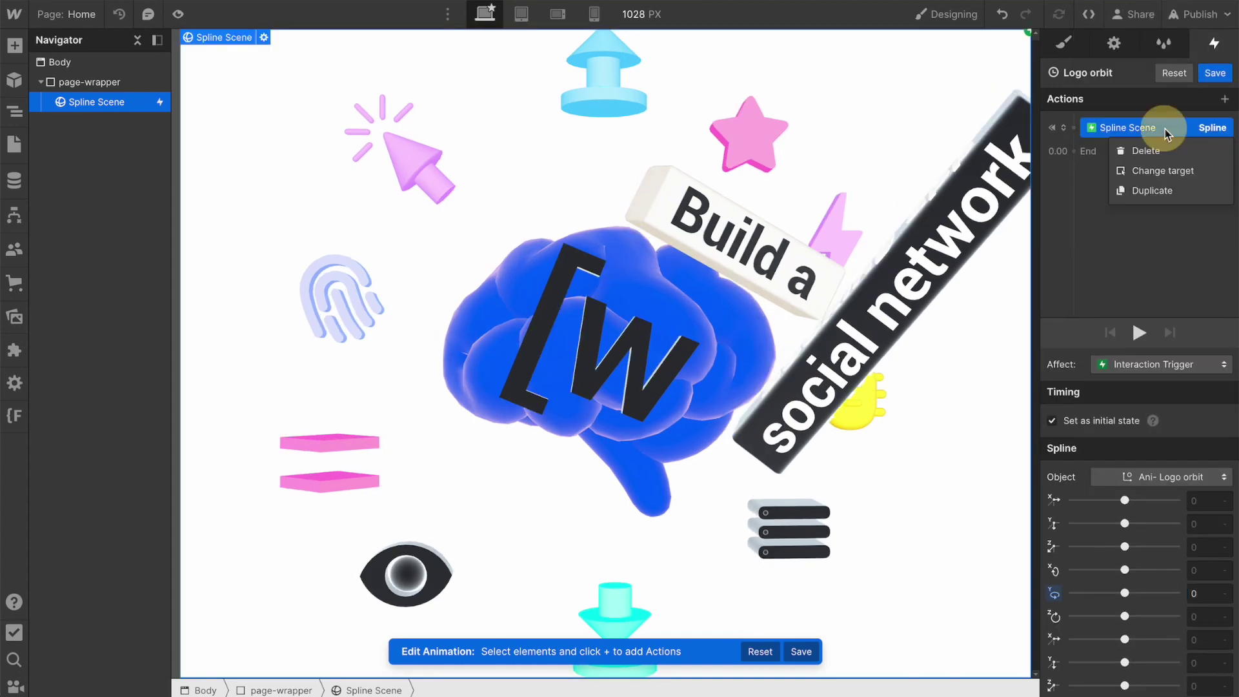
pyautogui.click(1161, 189)
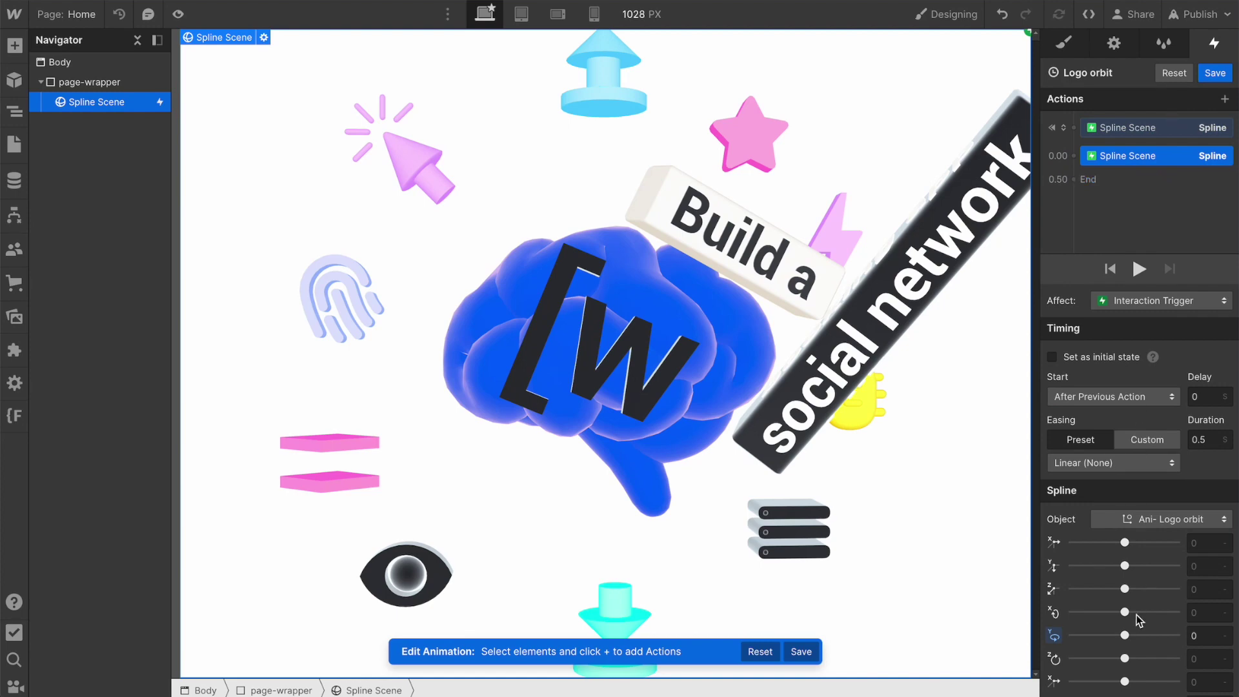
pyautogui.doubleClick(1200, 440)
pyautogui.write('10')
pyautogui.click(1204, 635)
pyautogui.write('6.282')
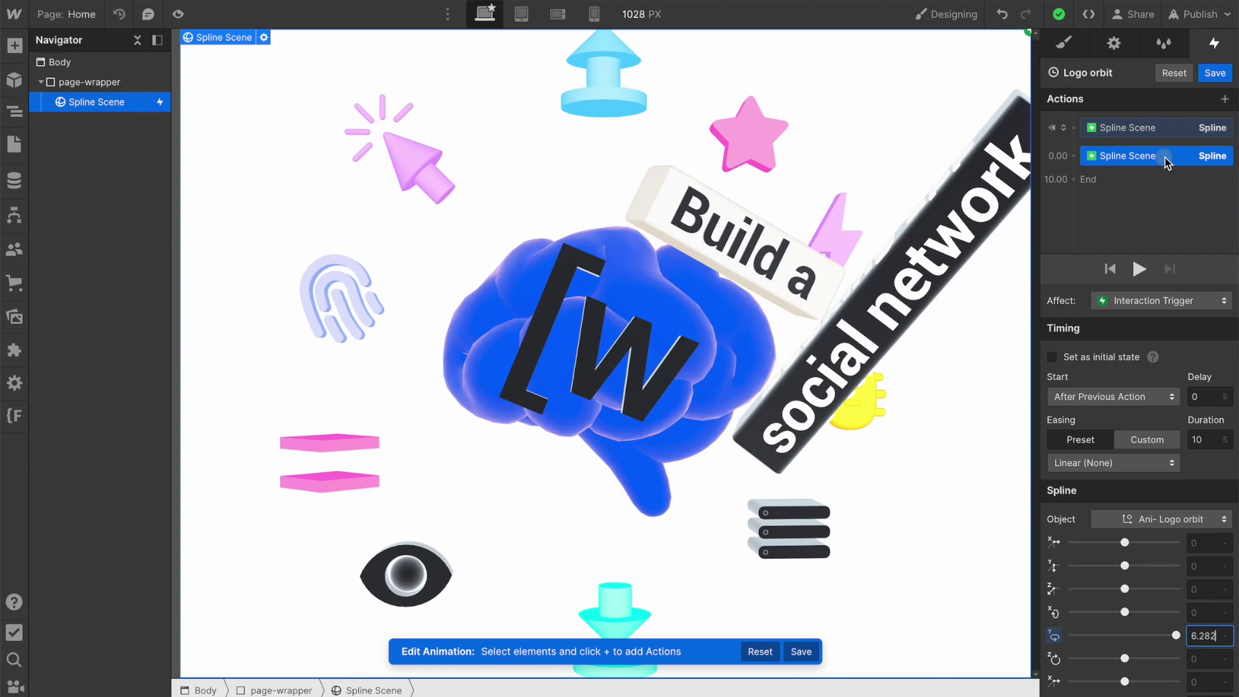
pyautogui.rightClick(1164, 158)
pyautogui.click(1157, 225)
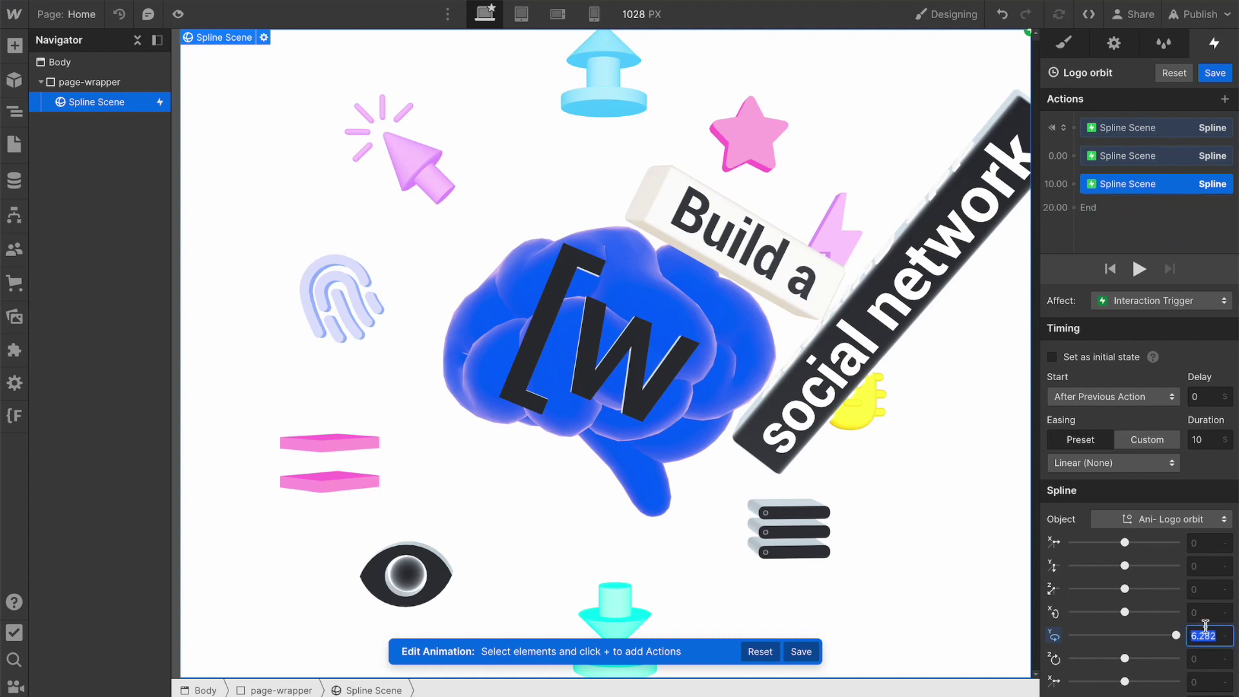
pyautogui.click(1212, 441)
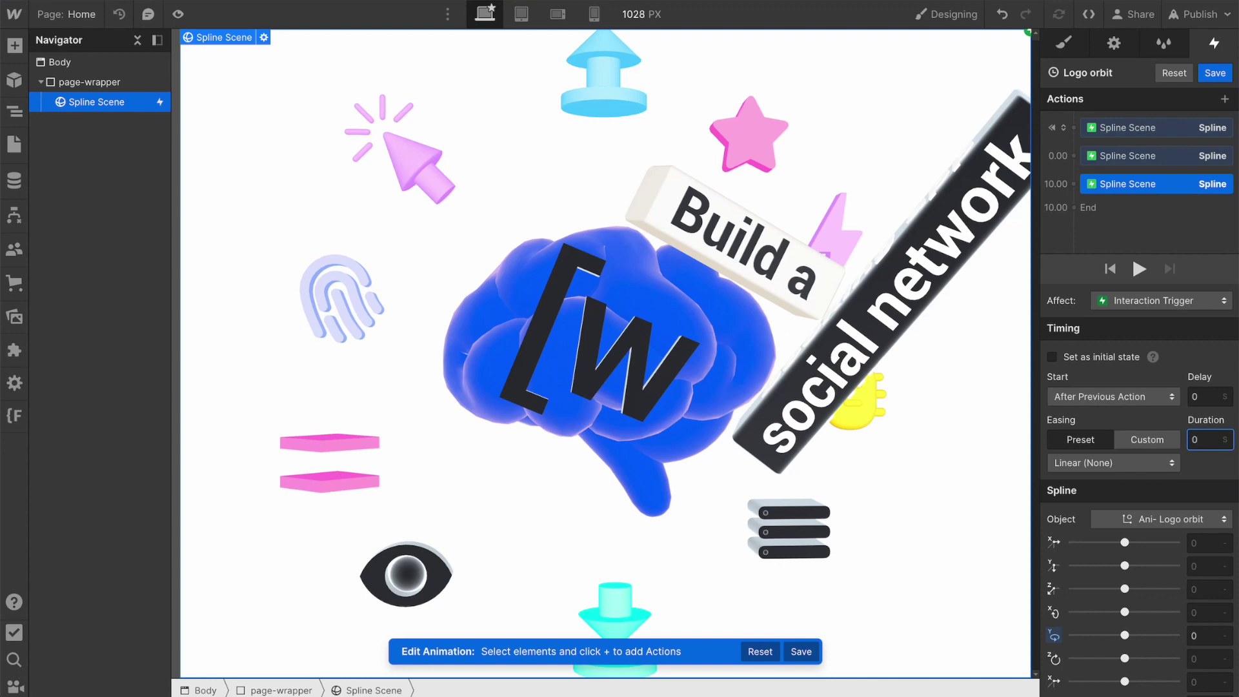
# Save Logo orbit, preview it looping, and start another timed animation
pyautogui.click(1216, 74)
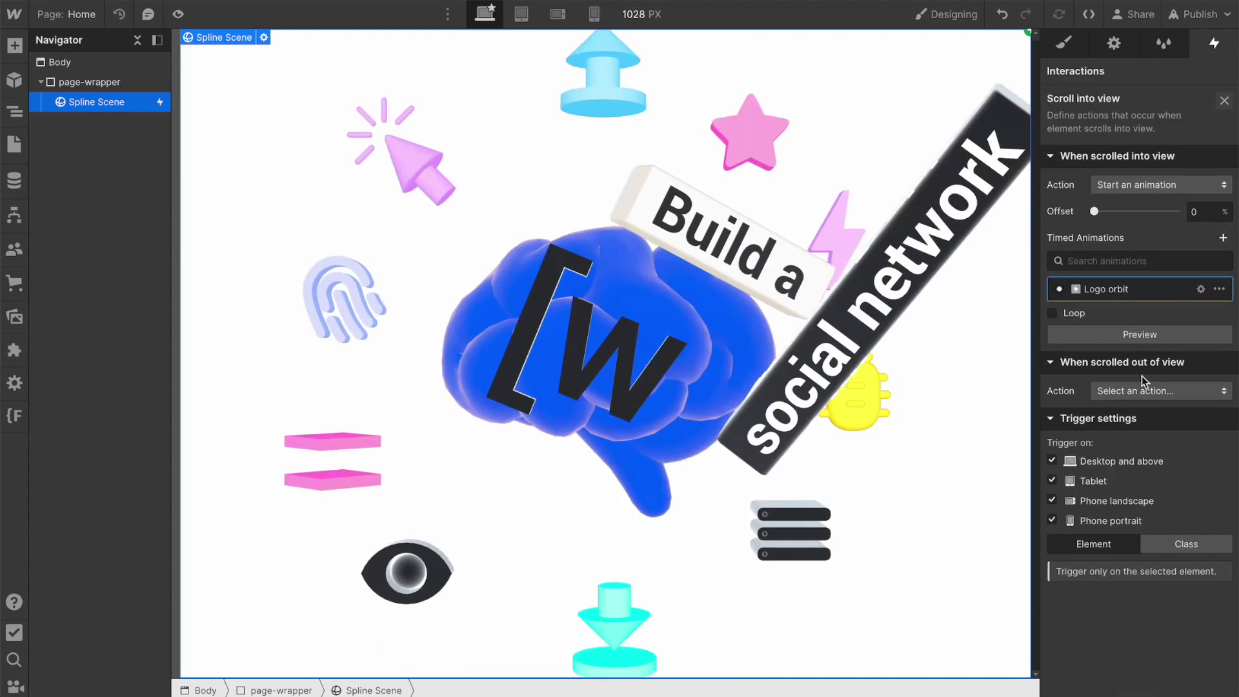
pyautogui.click(1147, 335)
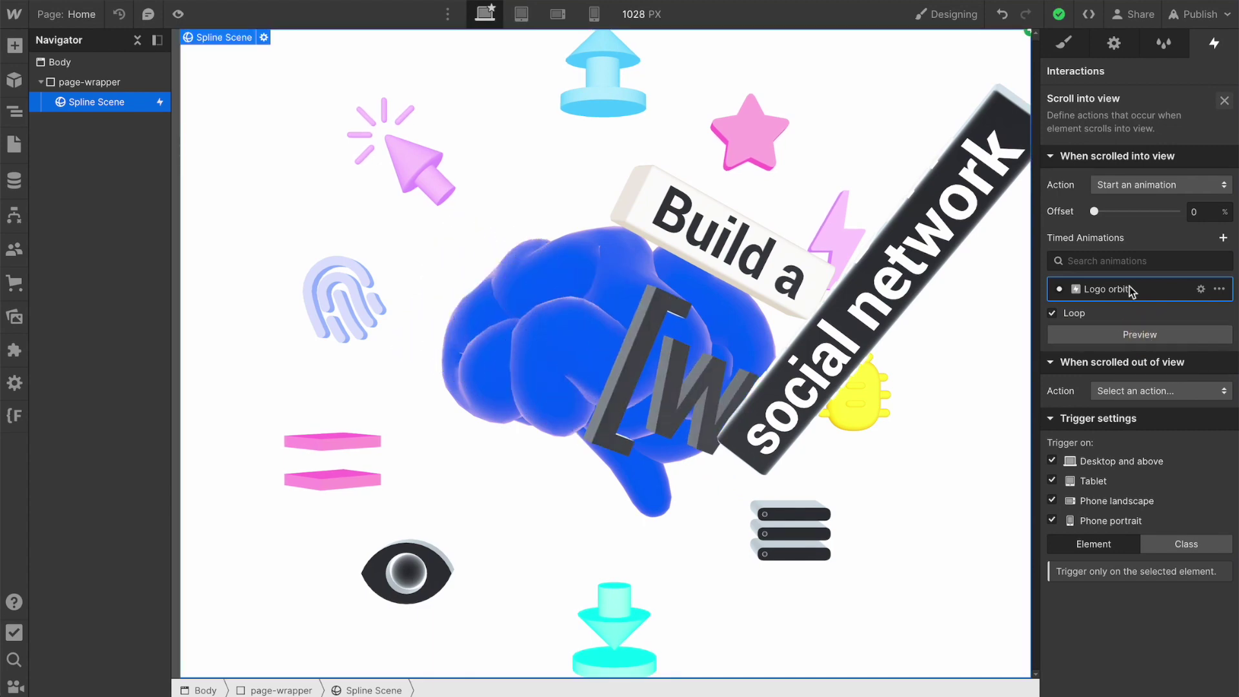
pyautogui.click(1223, 239)
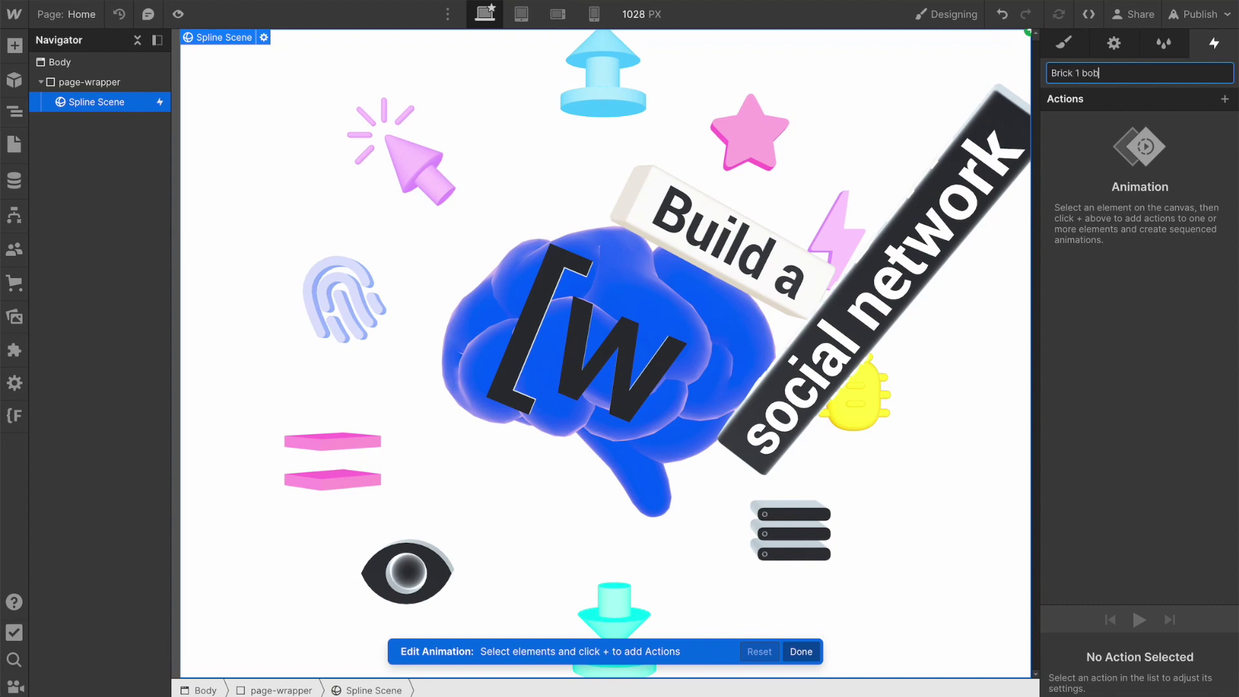
# Name the animation 'Brick 1 bobs' with an initial-state Spline action on Ani - Text 1 bobbing
pyautogui.write('Brick 1 bobs')
pyautogui.press('Return')
pyautogui.click(1224, 99)
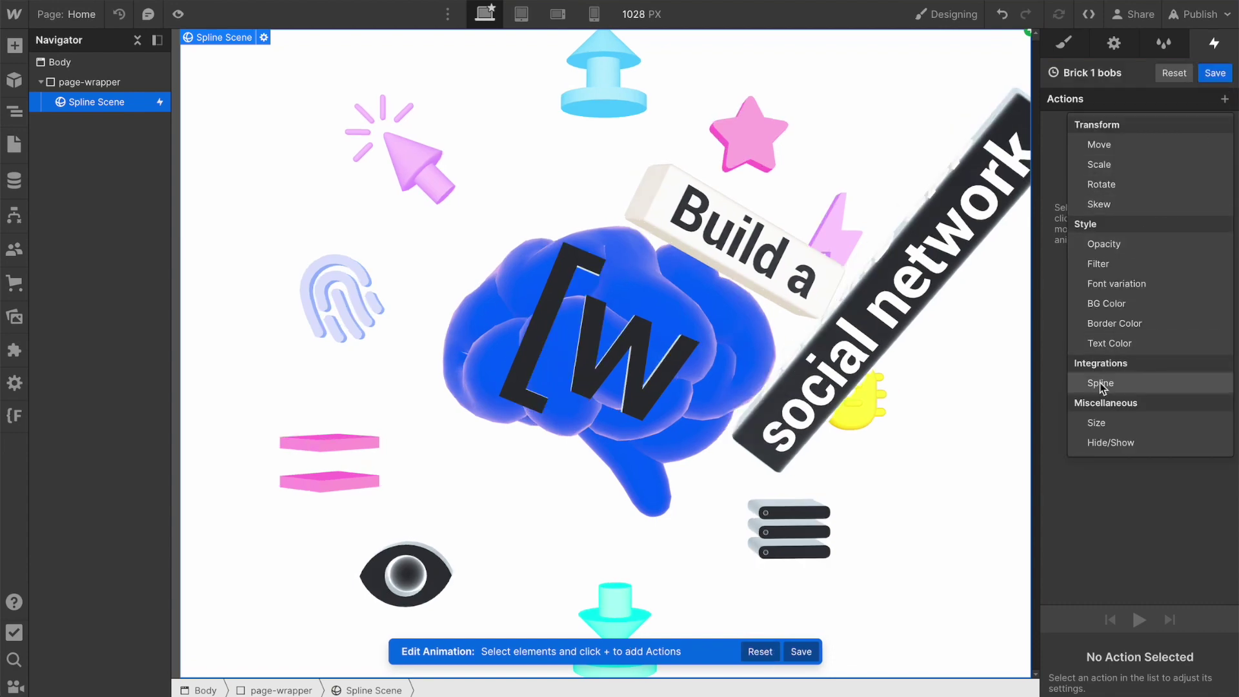
pyautogui.click(1100, 382)
pyautogui.click(1131, 518)
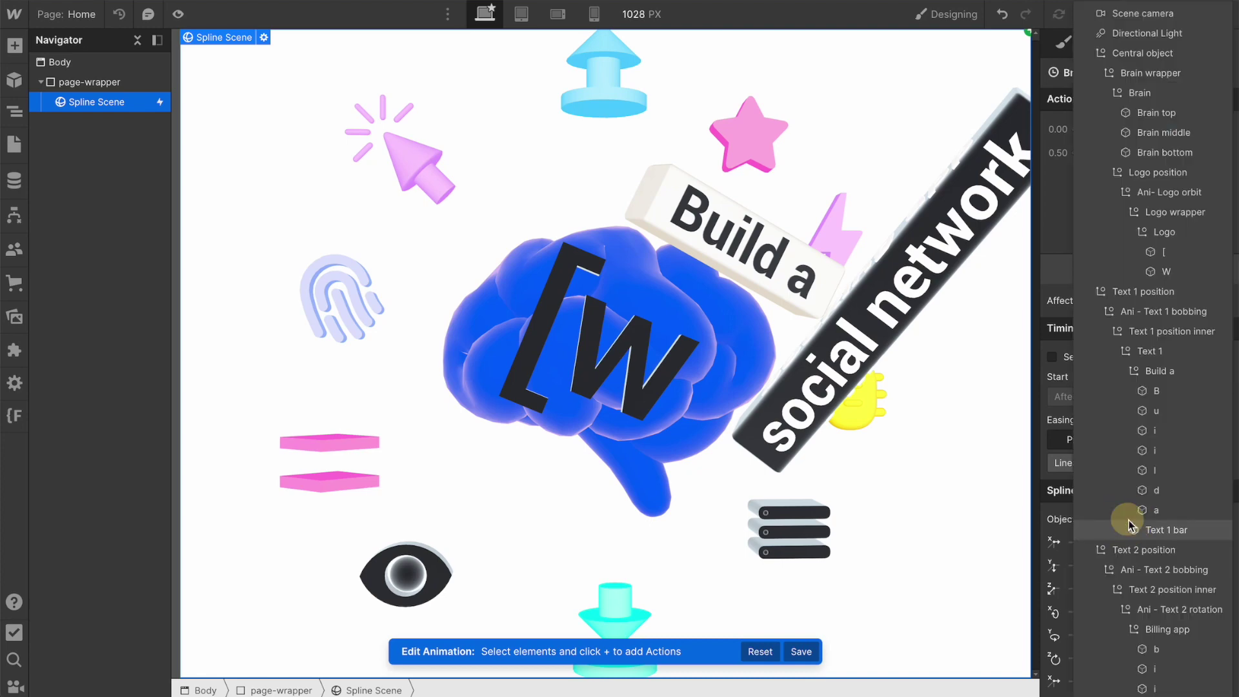
pyautogui.click(1168, 216)
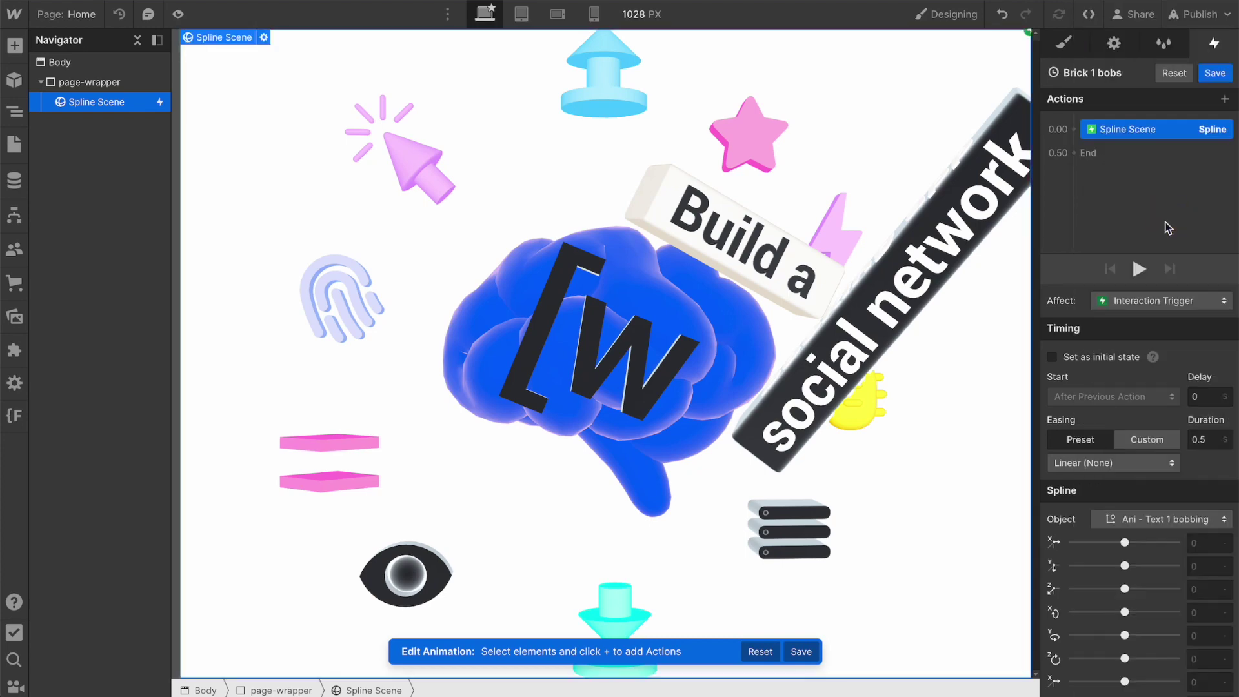
pyautogui.click(1107, 359)
pyautogui.click(1207, 524)
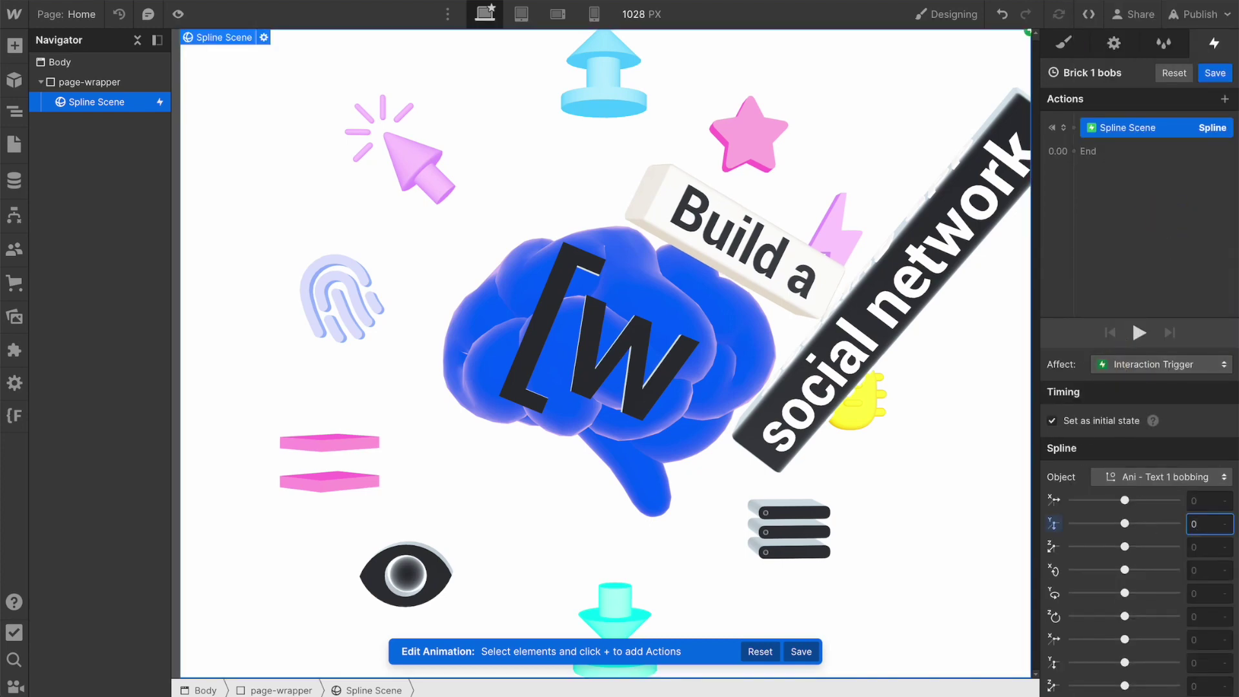
pyautogui.write('-2')
# Duplicate the action as a 3-second Ease In Out move to Y -23
pyautogui.rightClick(1167, 130)
pyautogui.click(1145, 184)
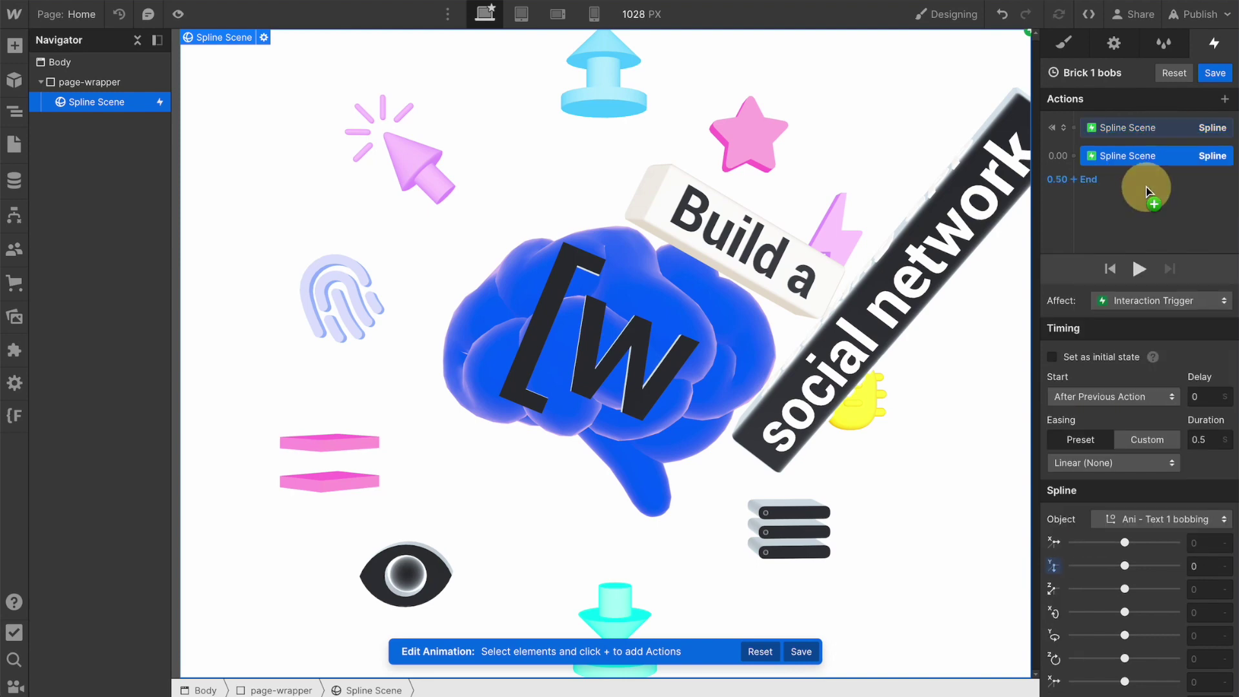
pyautogui.write('3')
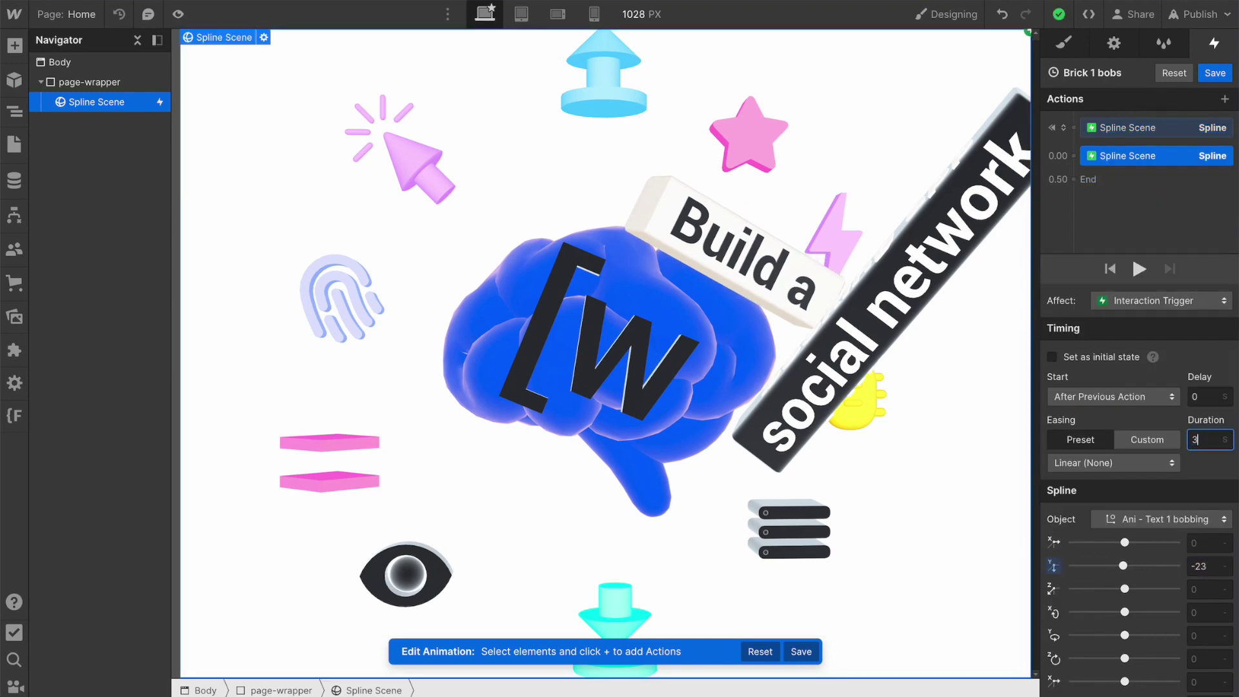
pyautogui.click(1151, 463)
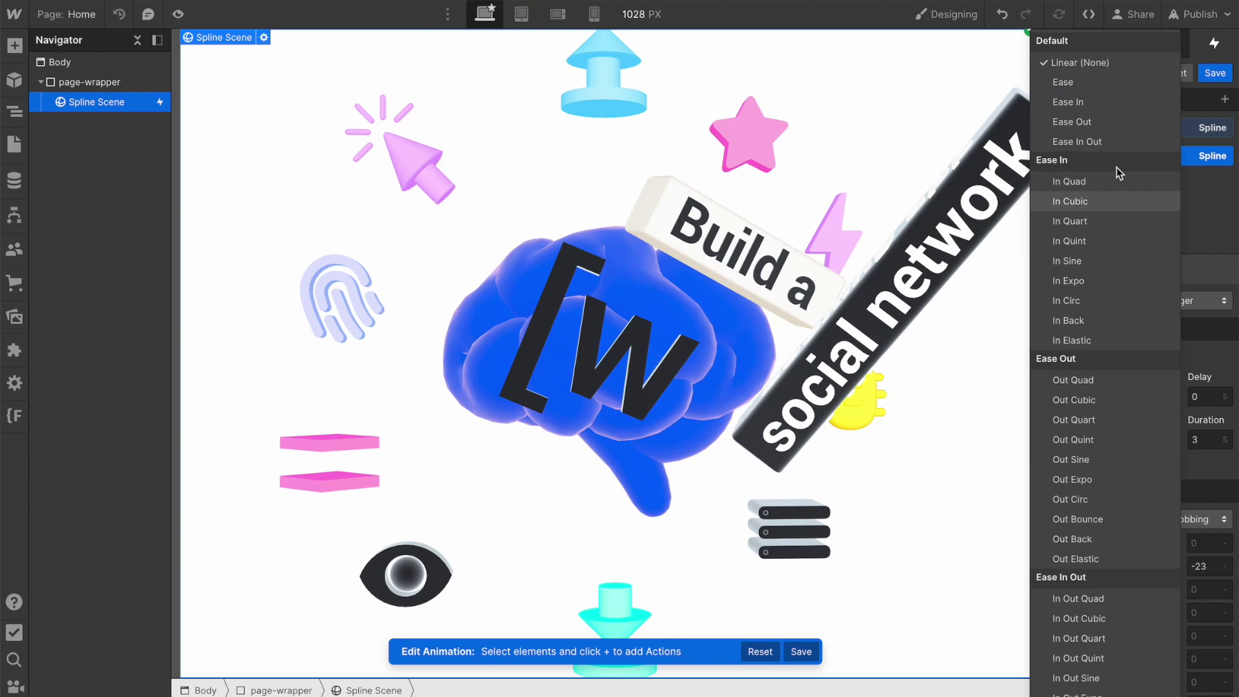
pyautogui.click(1117, 139)
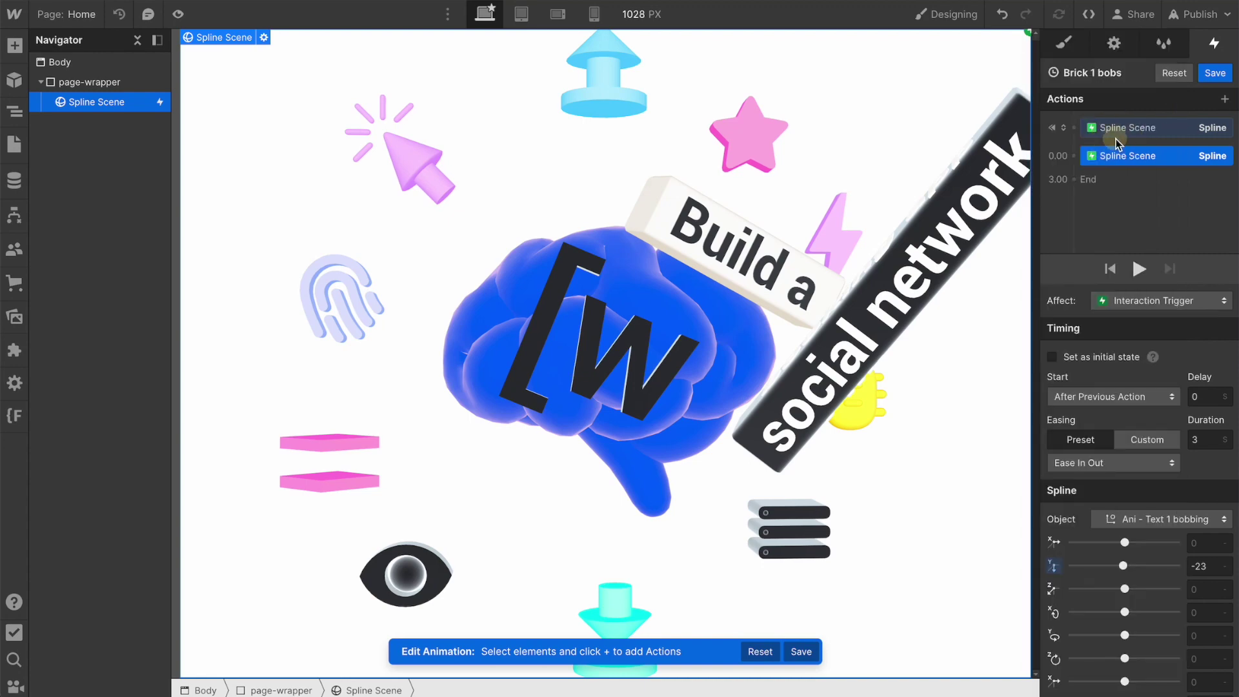
# Duplicate it back to Y 0, then save and preview the animation
pyautogui.rightClick(1164, 161)
pyautogui.click(1149, 218)
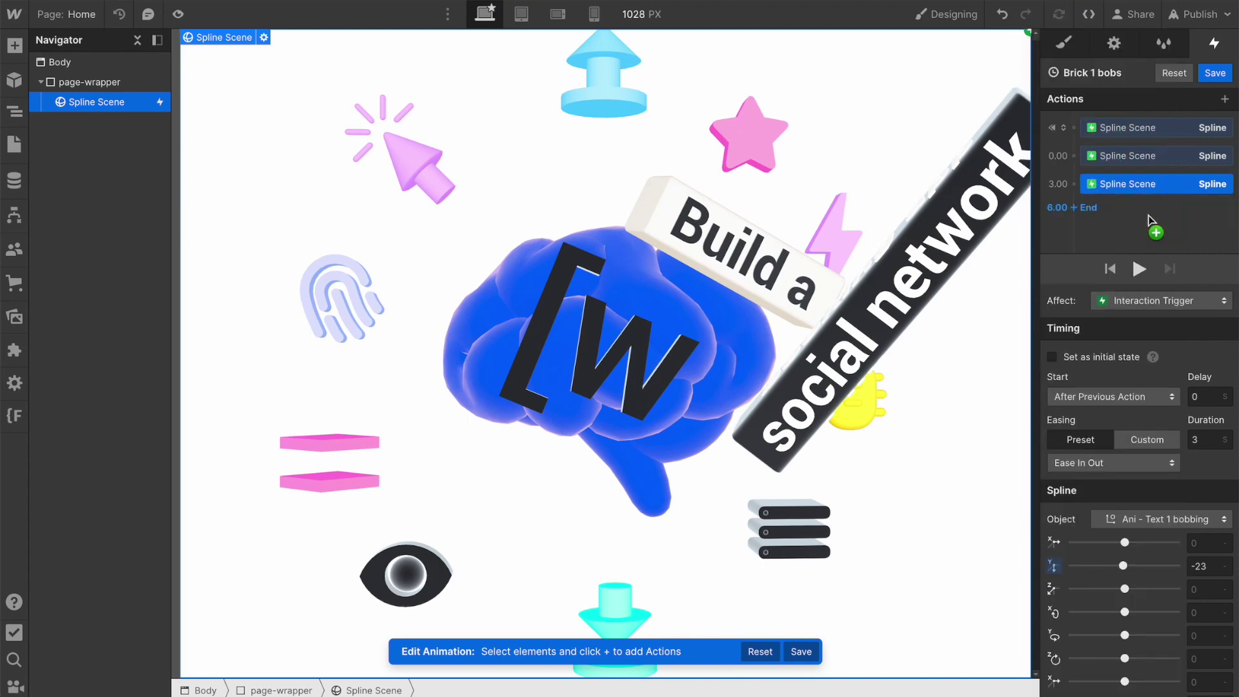
pyautogui.write('0')
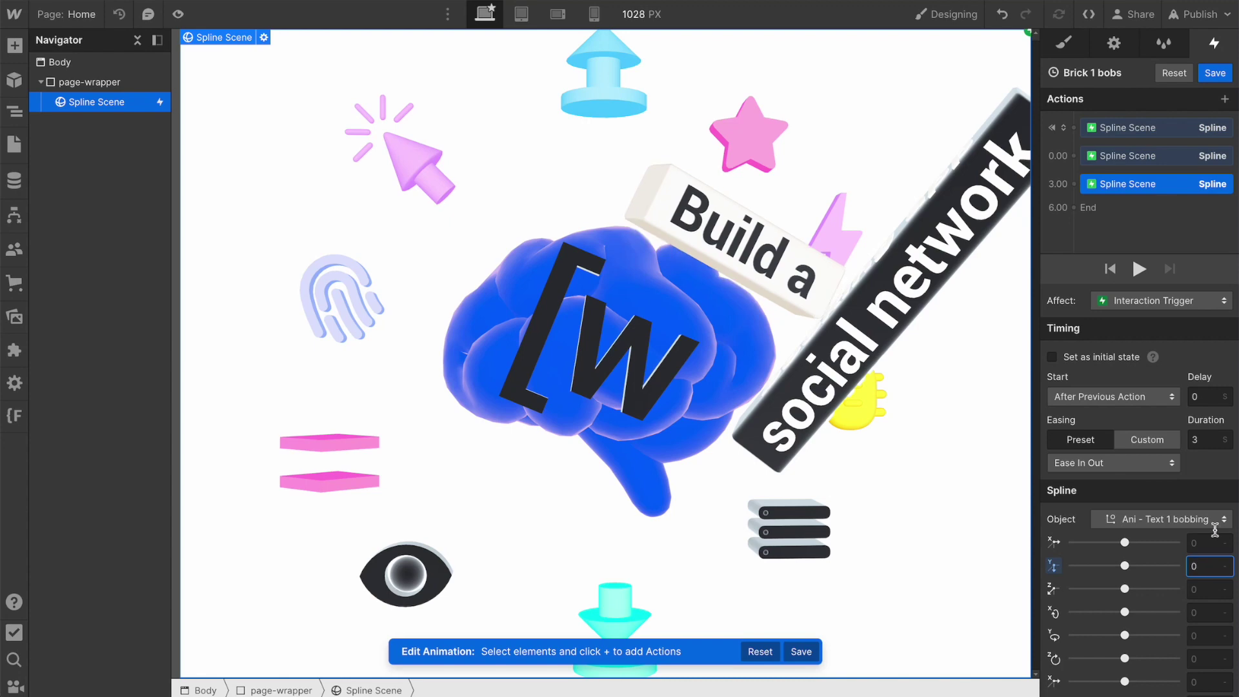
pyautogui.click(1215, 73)
pyautogui.click(1148, 363)
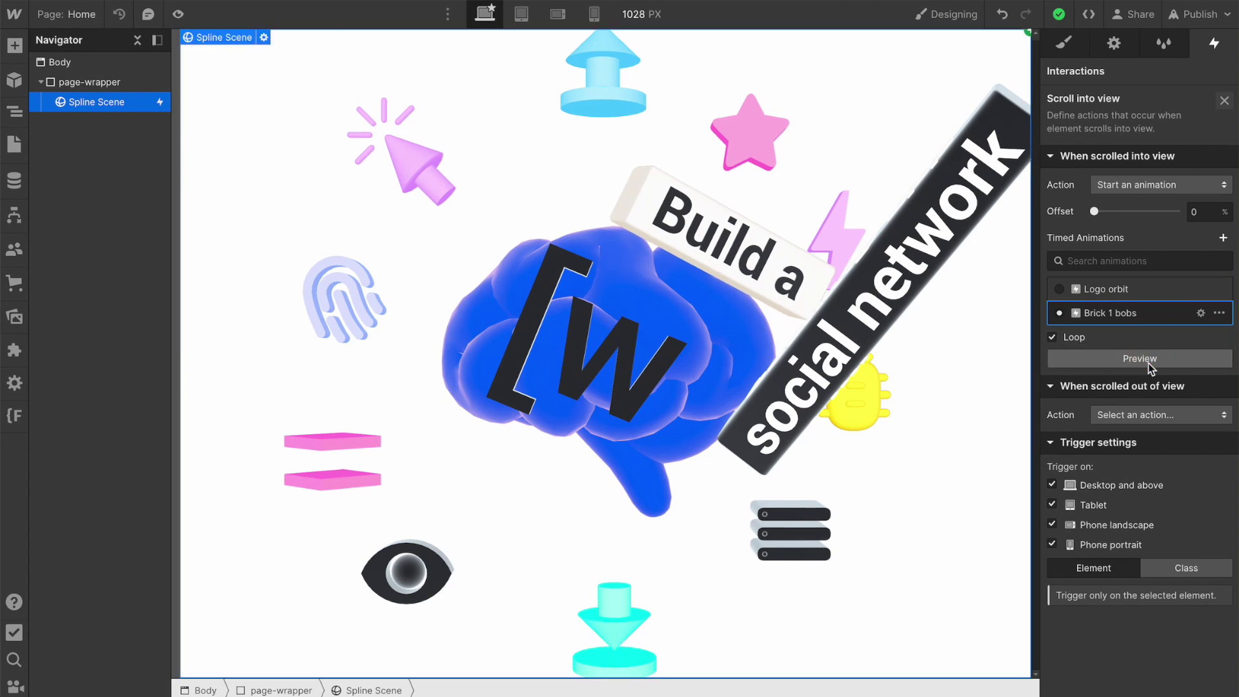
# Create a 'Brick 2 bobs' timed animation with a Spline action targeting Ani - Text 2 bobbing
pyautogui.click(1222, 238)
pyautogui.write('Brick 2 bobs')
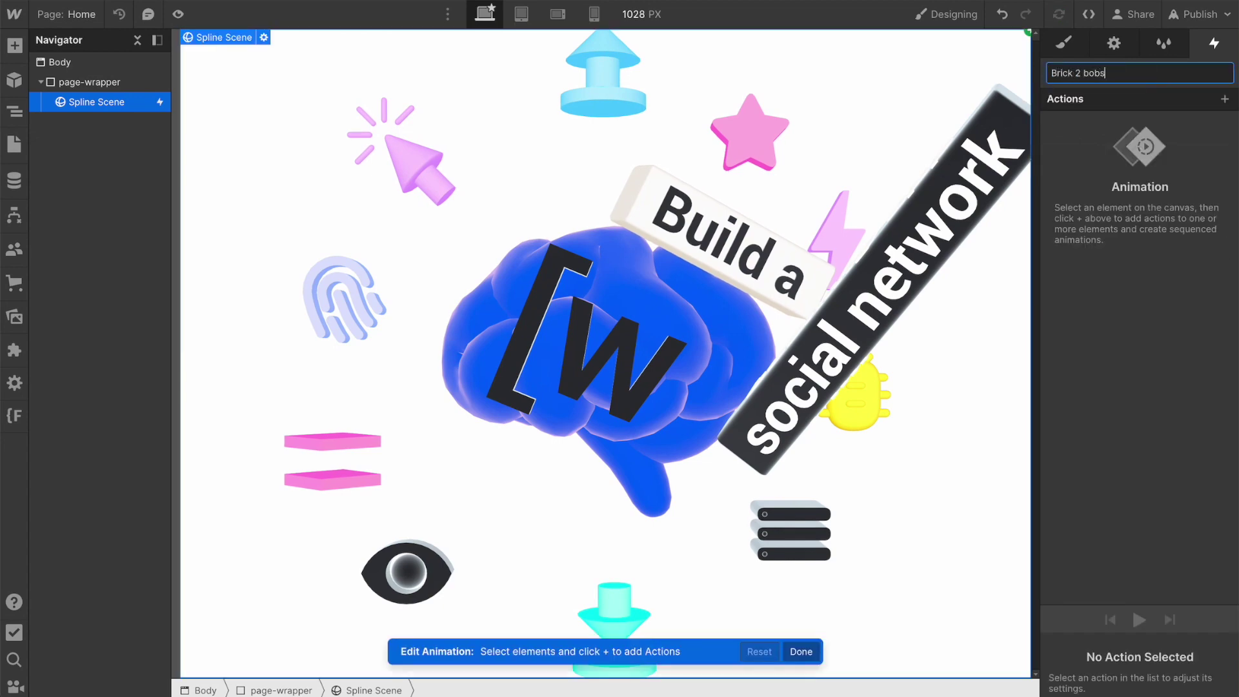
pyautogui.press('Return')
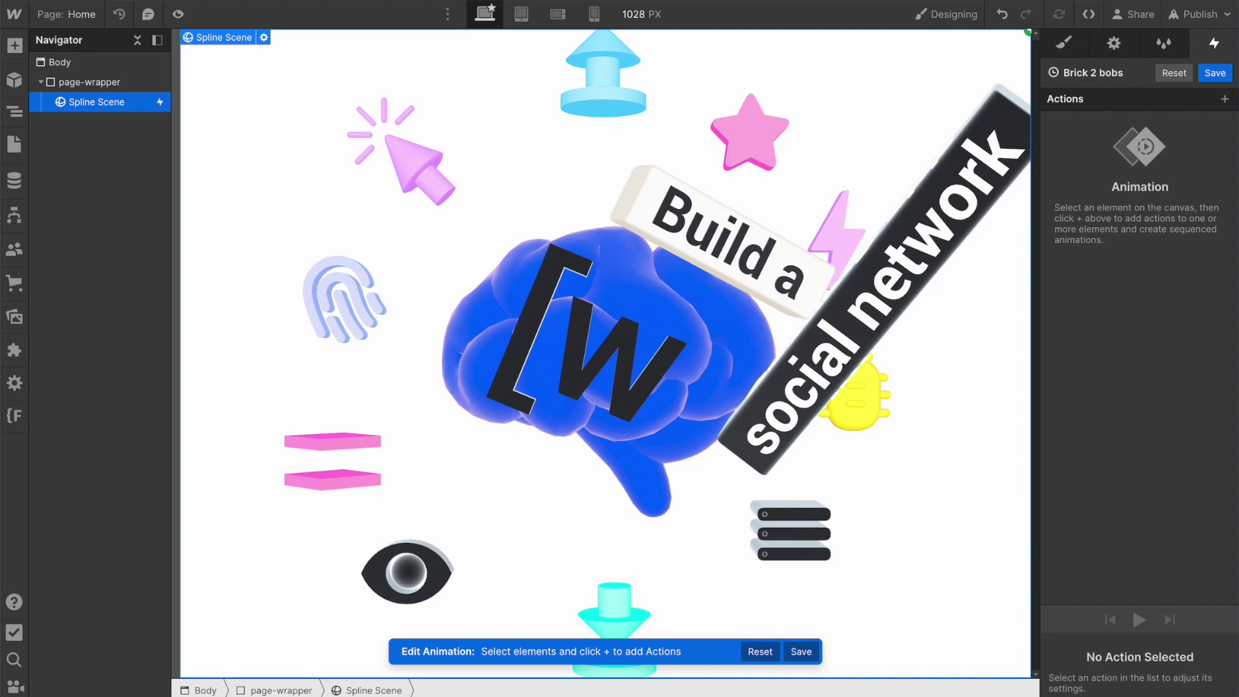
pyautogui.click(1224, 99)
pyautogui.click(1130, 391)
pyautogui.click(1137, 520)
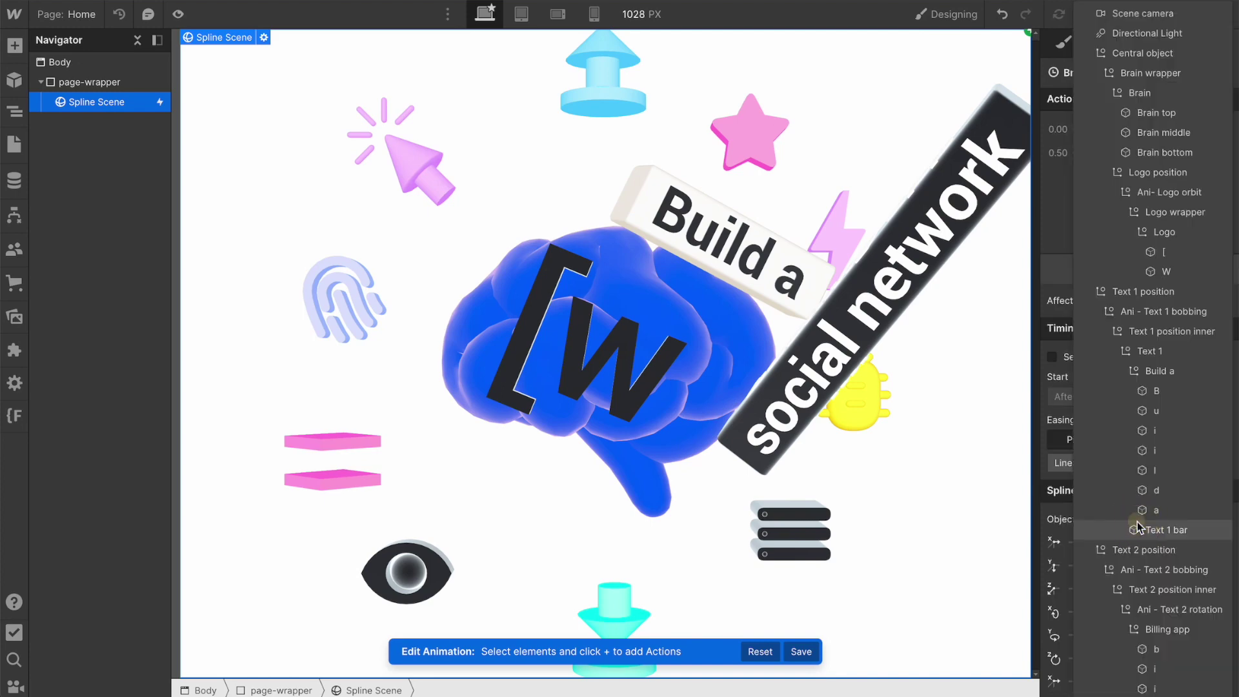
pyautogui.scroll(-3, 1151, 416)
pyautogui.click(1147, 419)
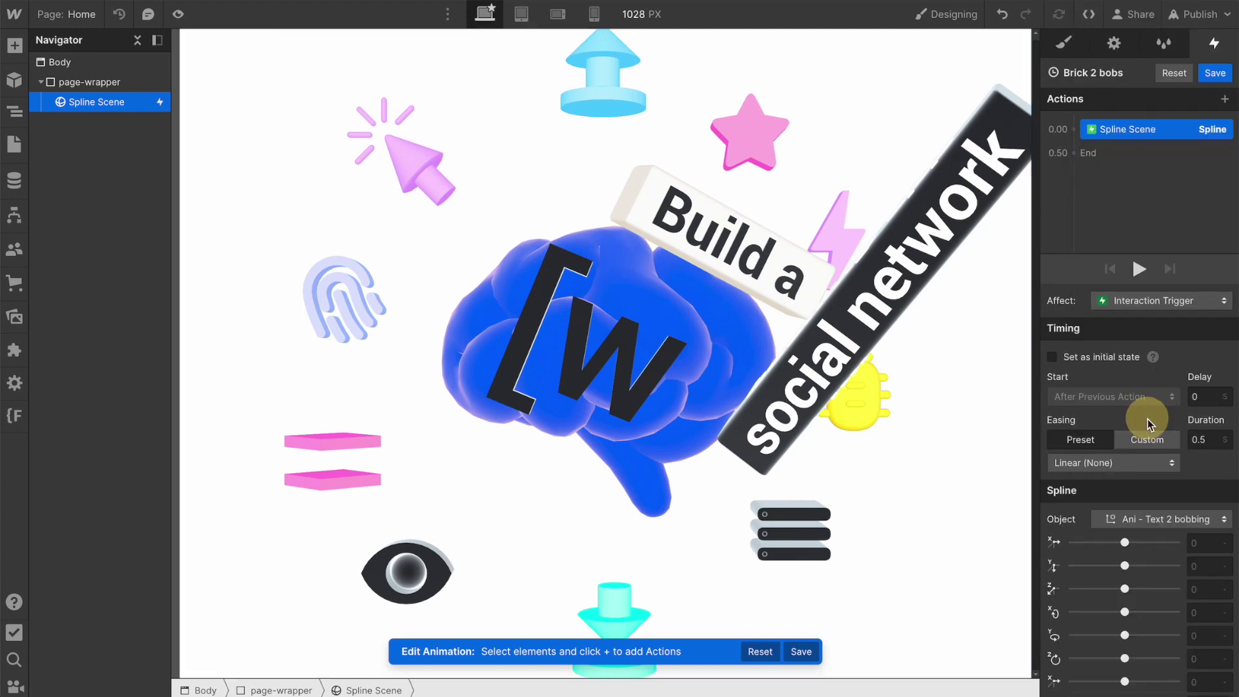
# Set the action as initial state, duplicate it, then save and preview
pyautogui.click(1099, 358)
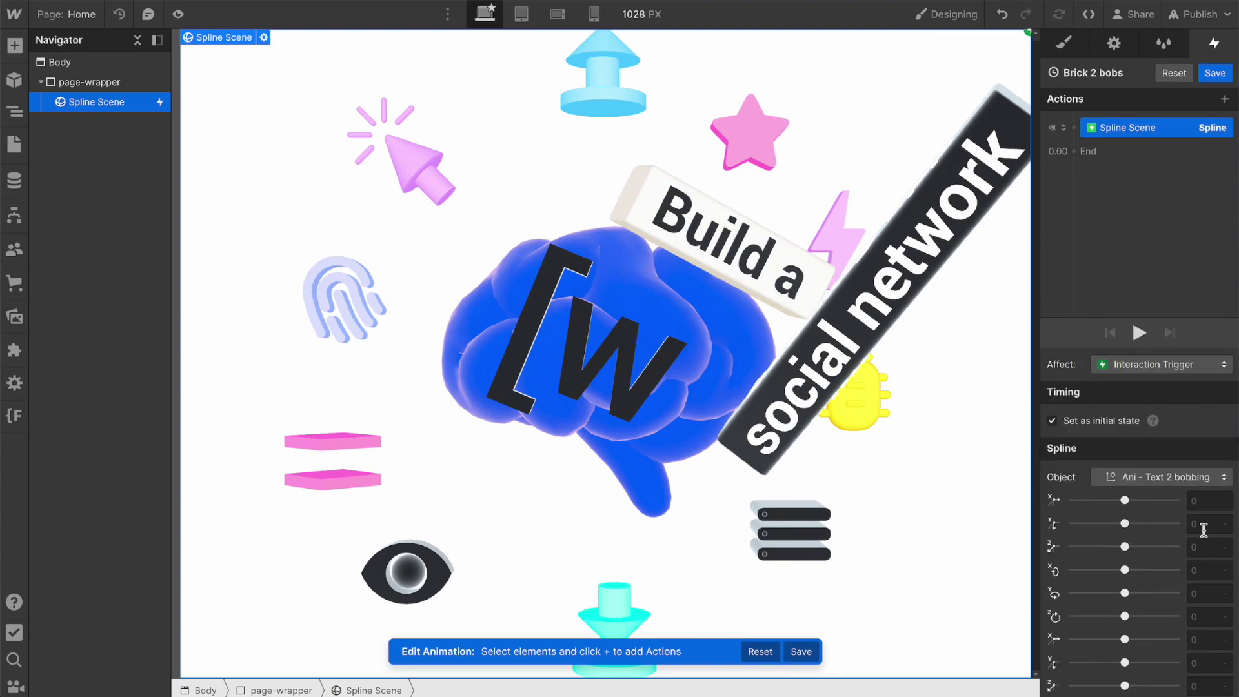
pyautogui.rightClick(1167, 130)
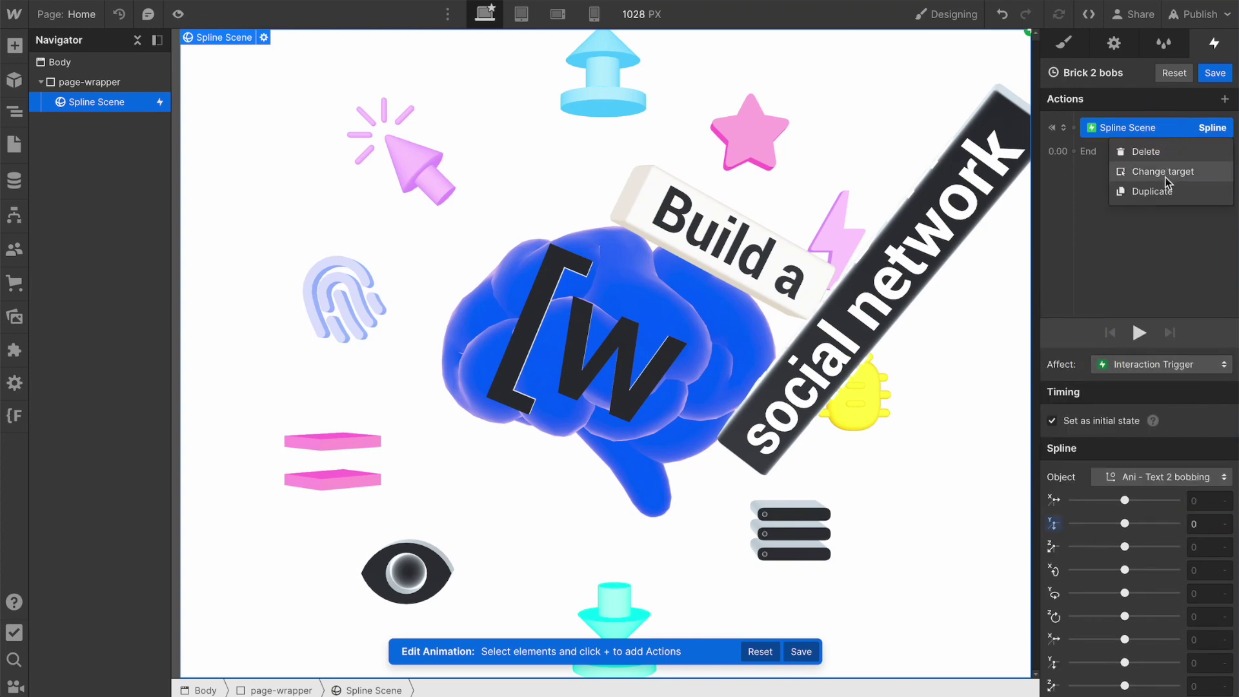
pyautogui.click(1155, 188)
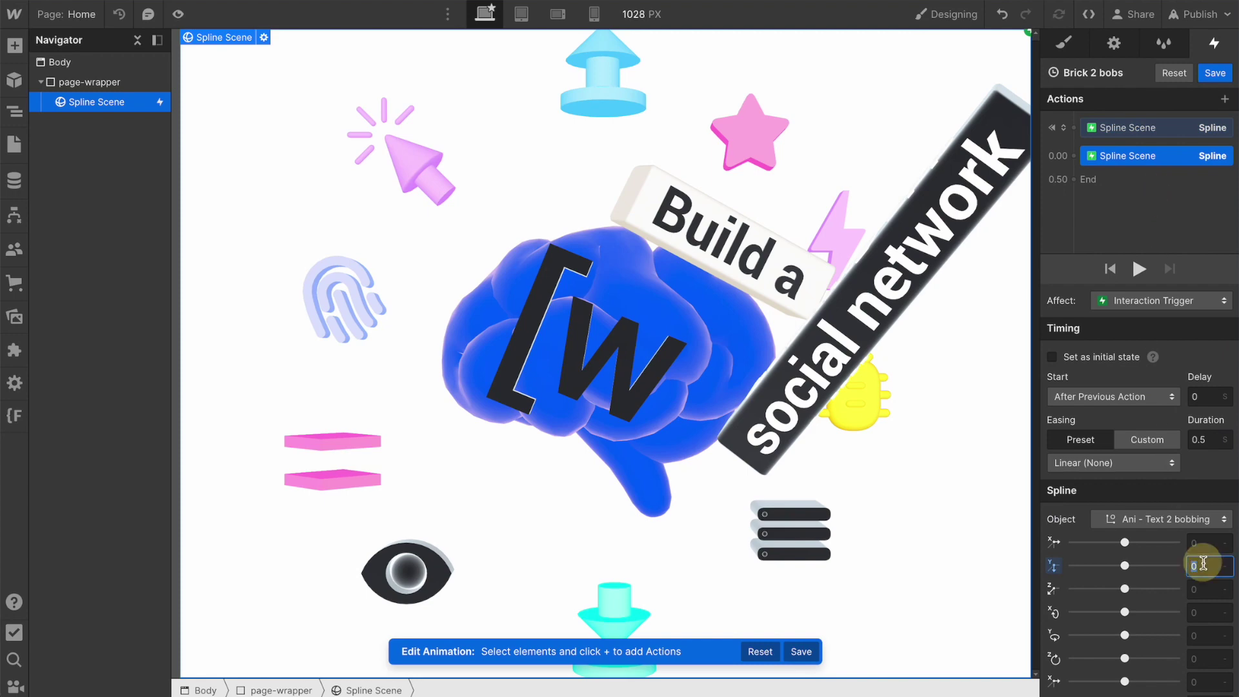
pyautogui.click(1215, 73)
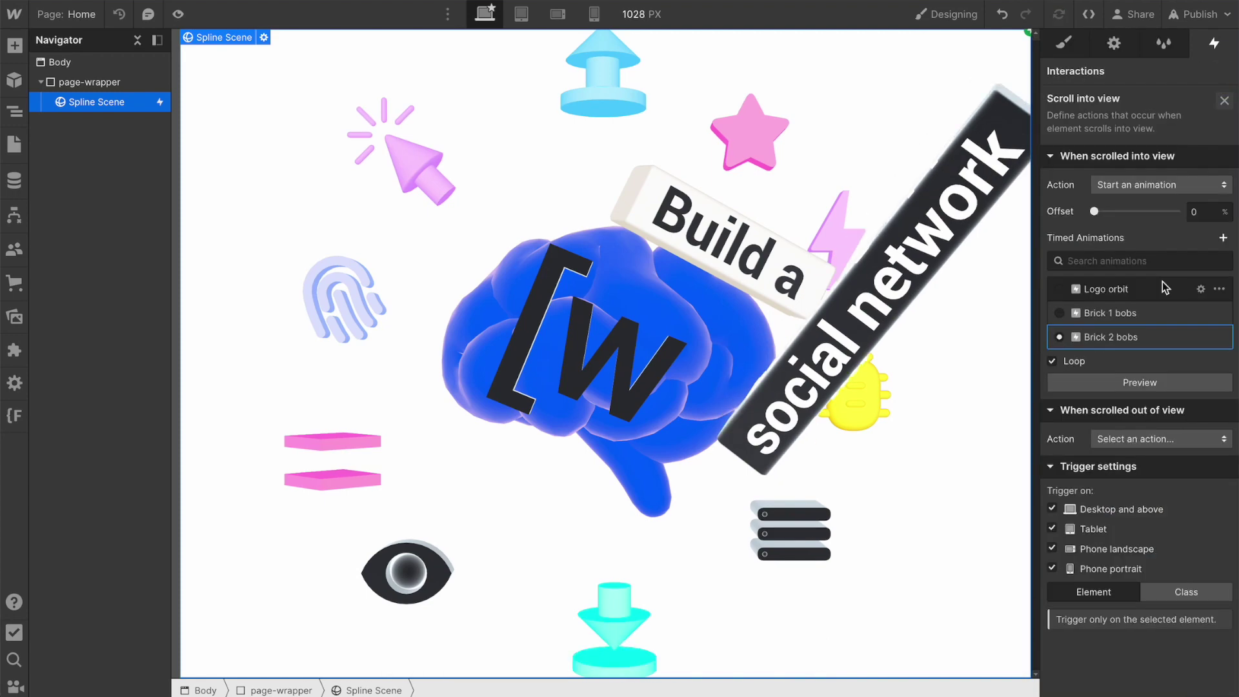
pyautogui.click(1137, 382)
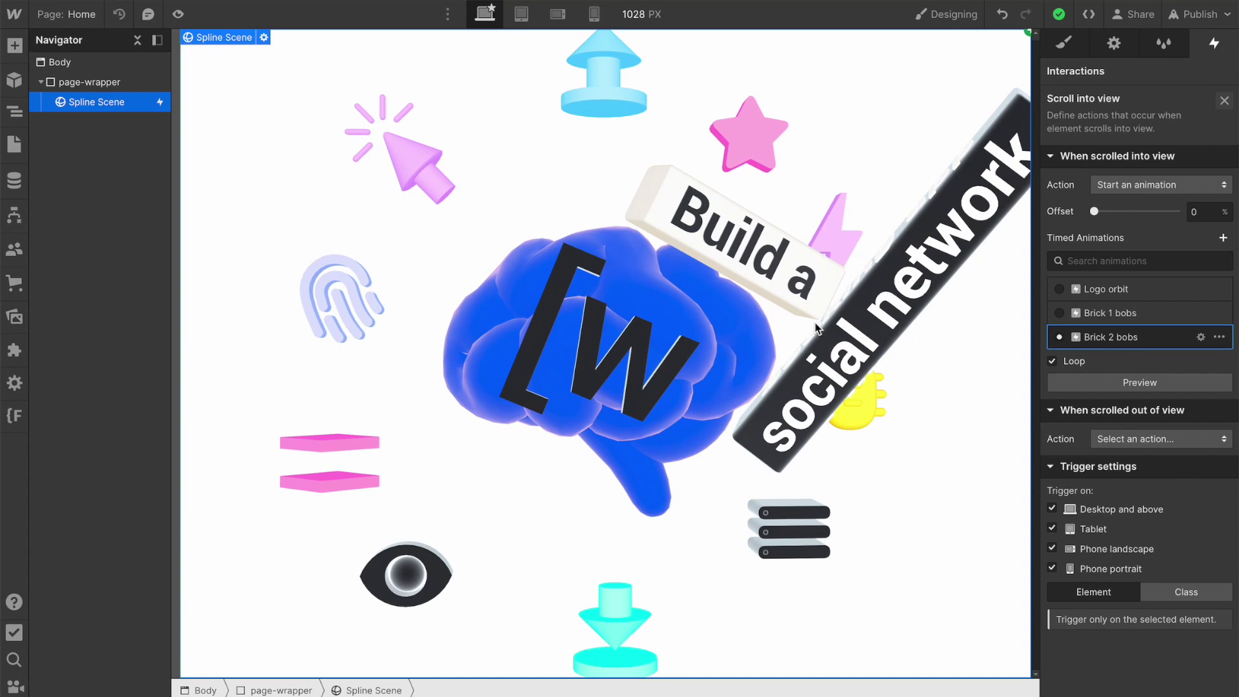
# Create a 'Brick 2 rotates' timed animation with a Spline action on Ani - Text 2 rotation
pyautogui.click(1224, 241)
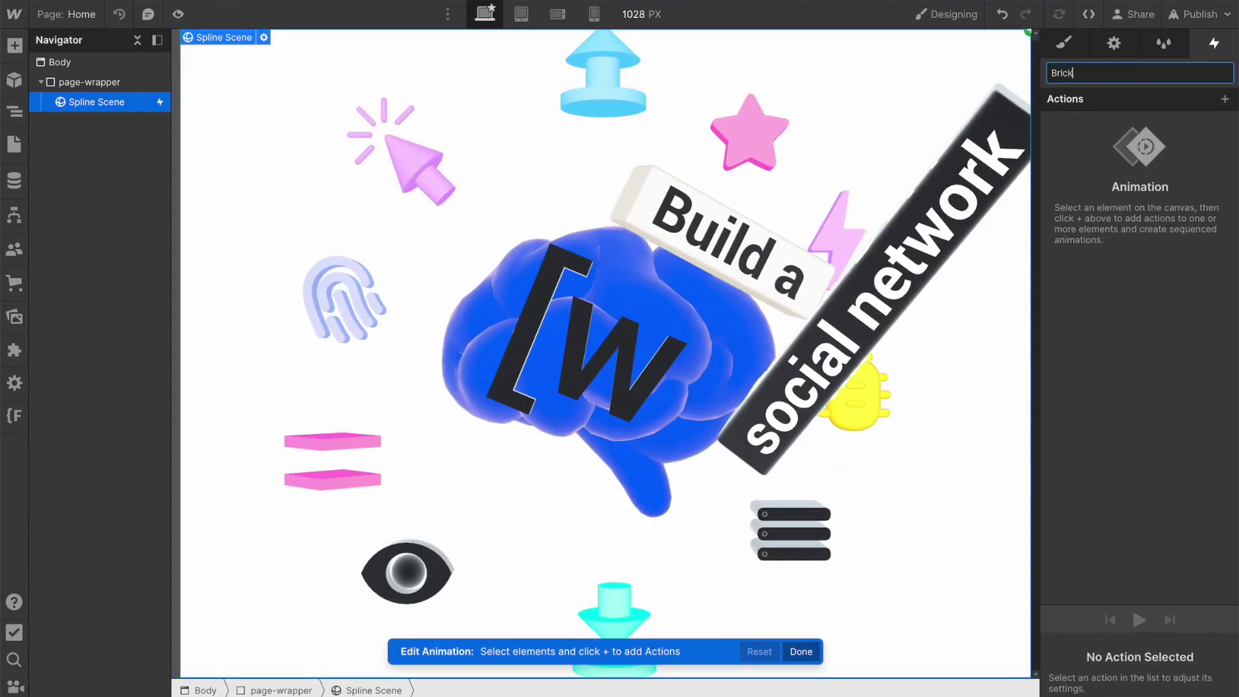
pyautogui.write('Brick 2 rotates')
pyautogui.press('Return')
pyautogui.click(1224, 99)
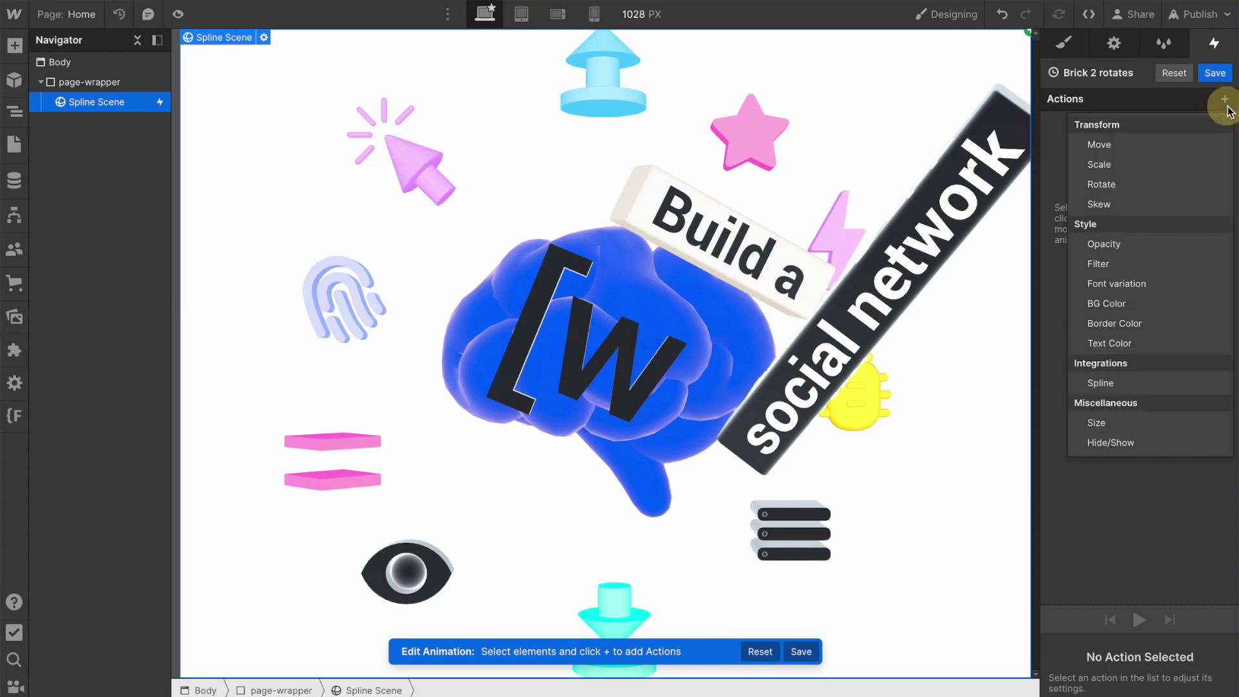
pyautogui.click(1106, 382)
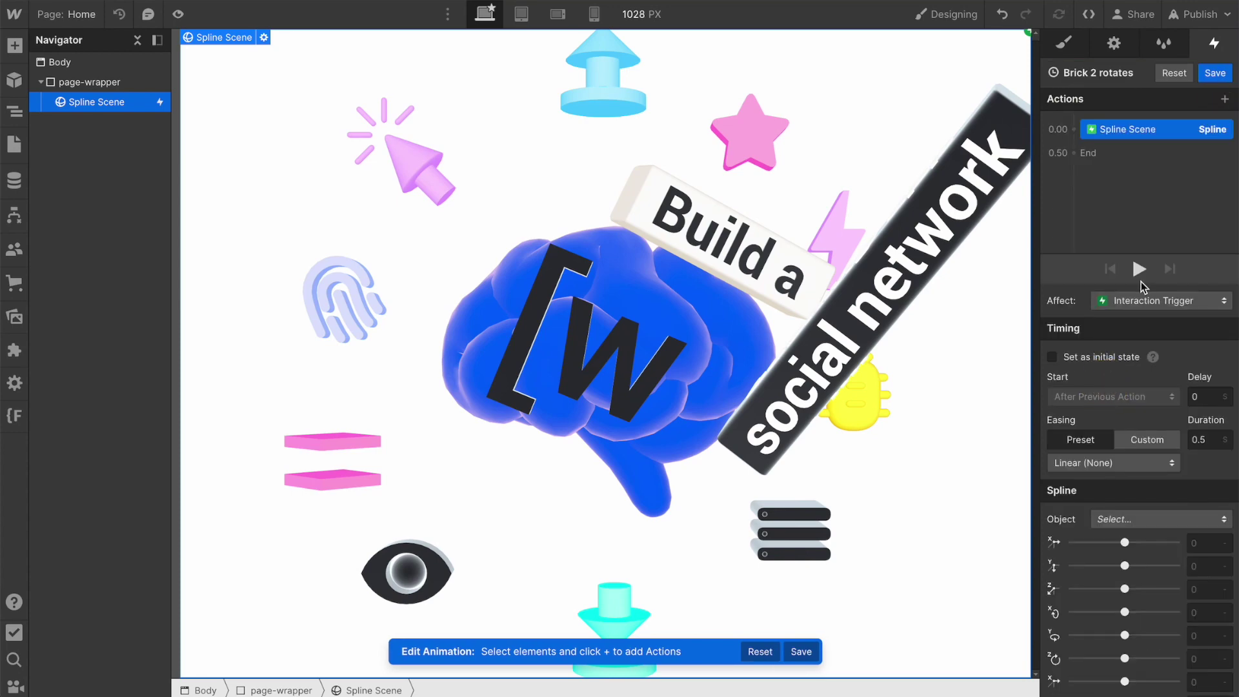
pyautogui.click(1161, 673)
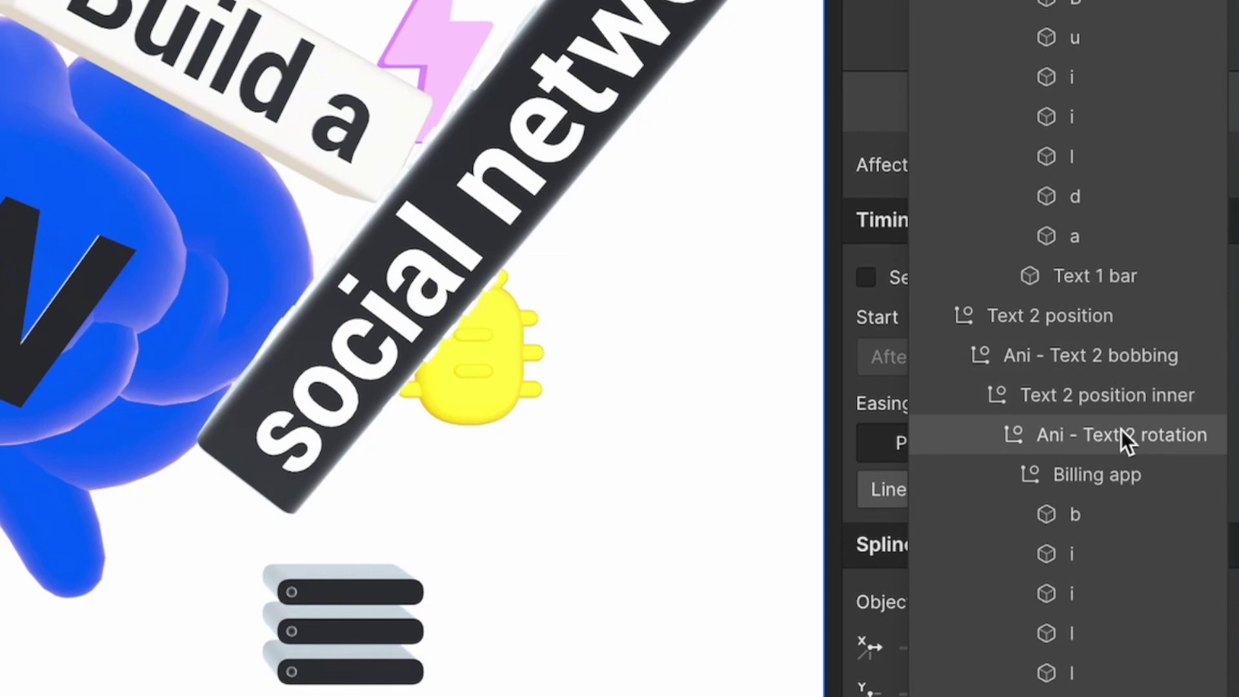
pyautogui.click(1080, 435)
# Give the action a 10-second duration and starting X rotation 0, then duplicate it
pyautogui.click(1164, 442)
pyautogui.write('10')
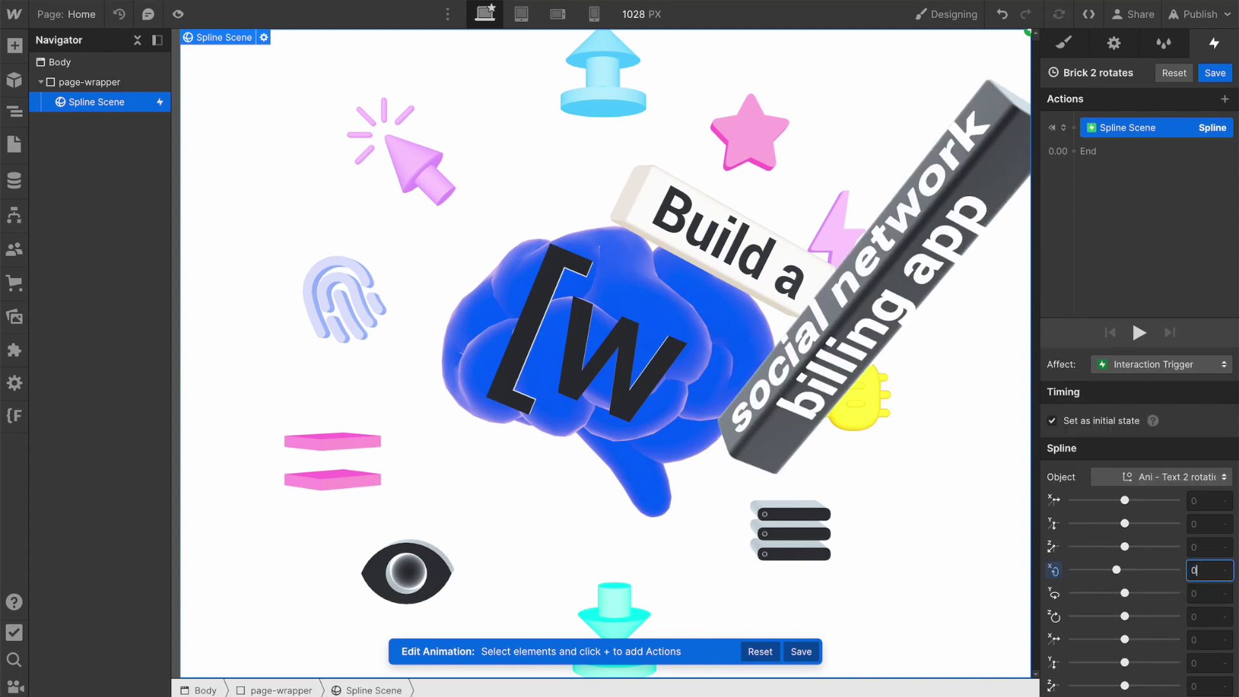
pyautogui.write('0')
pyautogui.press('Return')
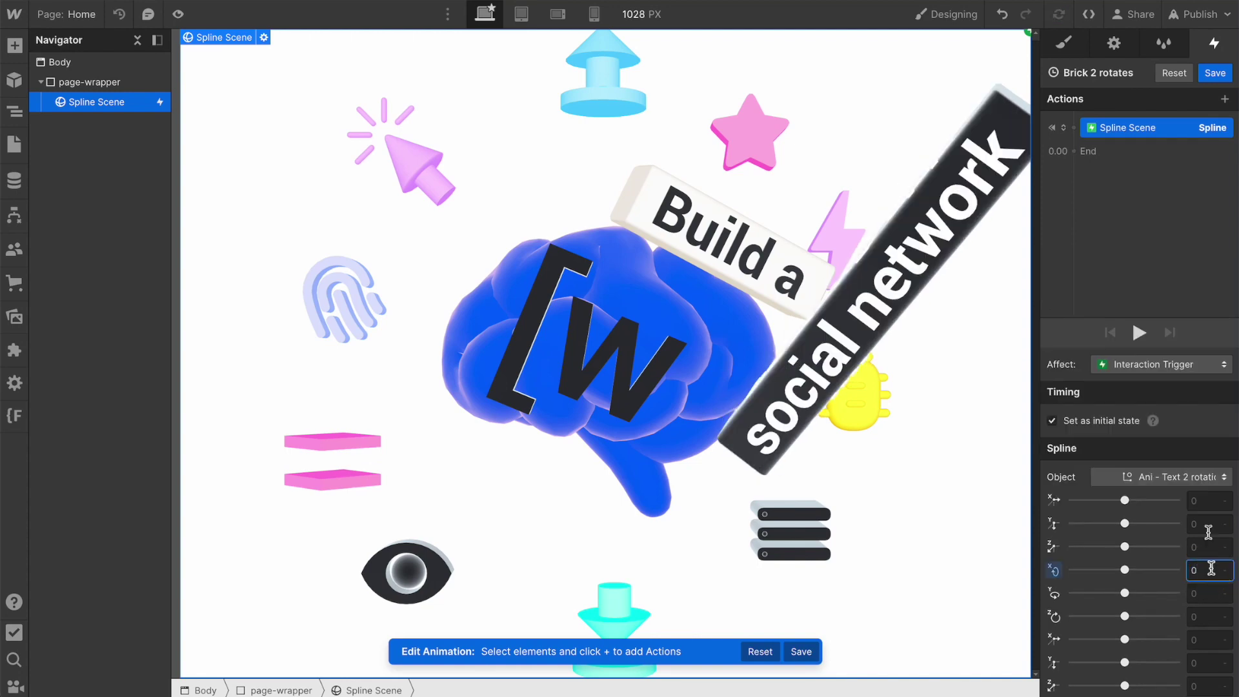
pyautogui.rightClick(1166, 127)
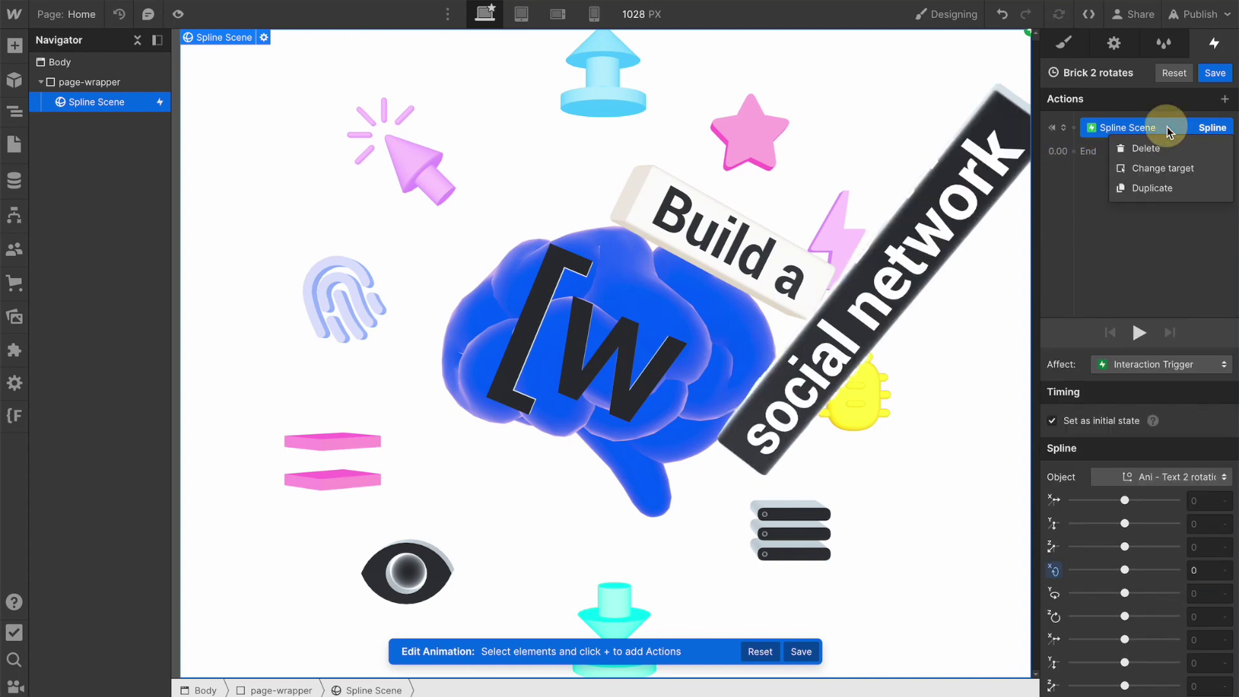
pyautogui.click(1163, 188)
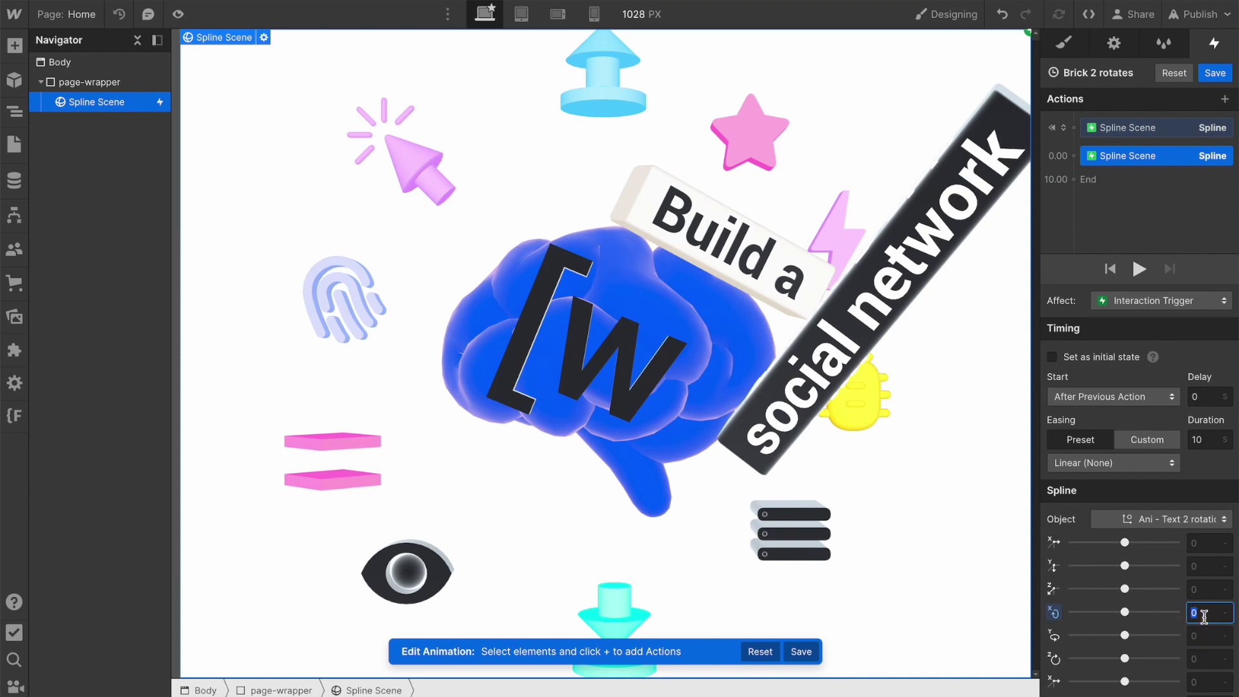
# Add a final reset action with X rotation 0 and 0 duration, then save
pyautogui.rightClick(1160, 156)
pyautogui.click(1153, 219)
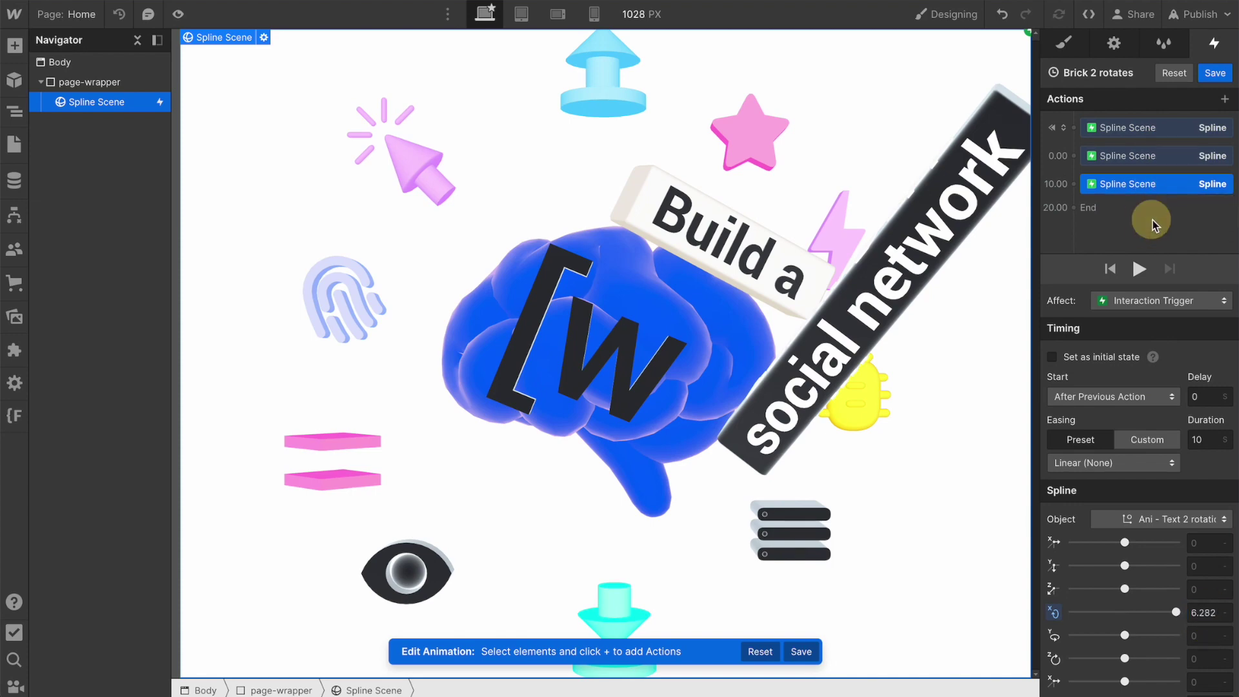
pyautogui.click(1204, 621)
pyautogui.write('0')
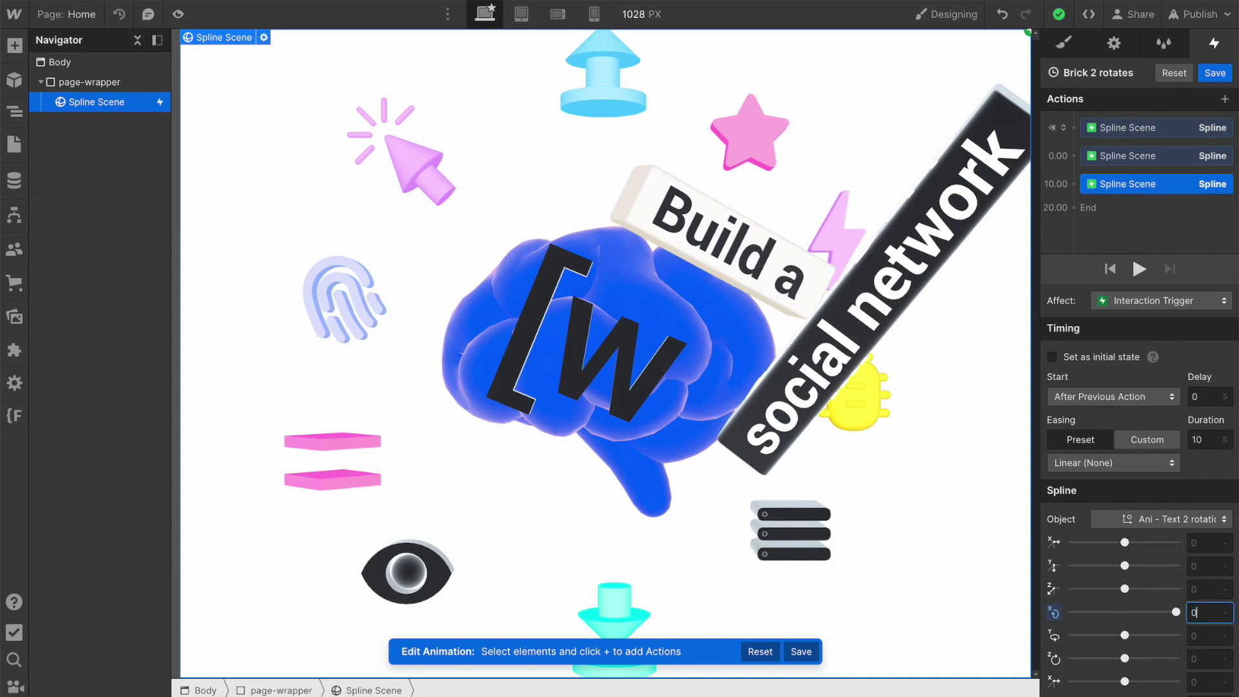
pyautogui.click(1210, 441)
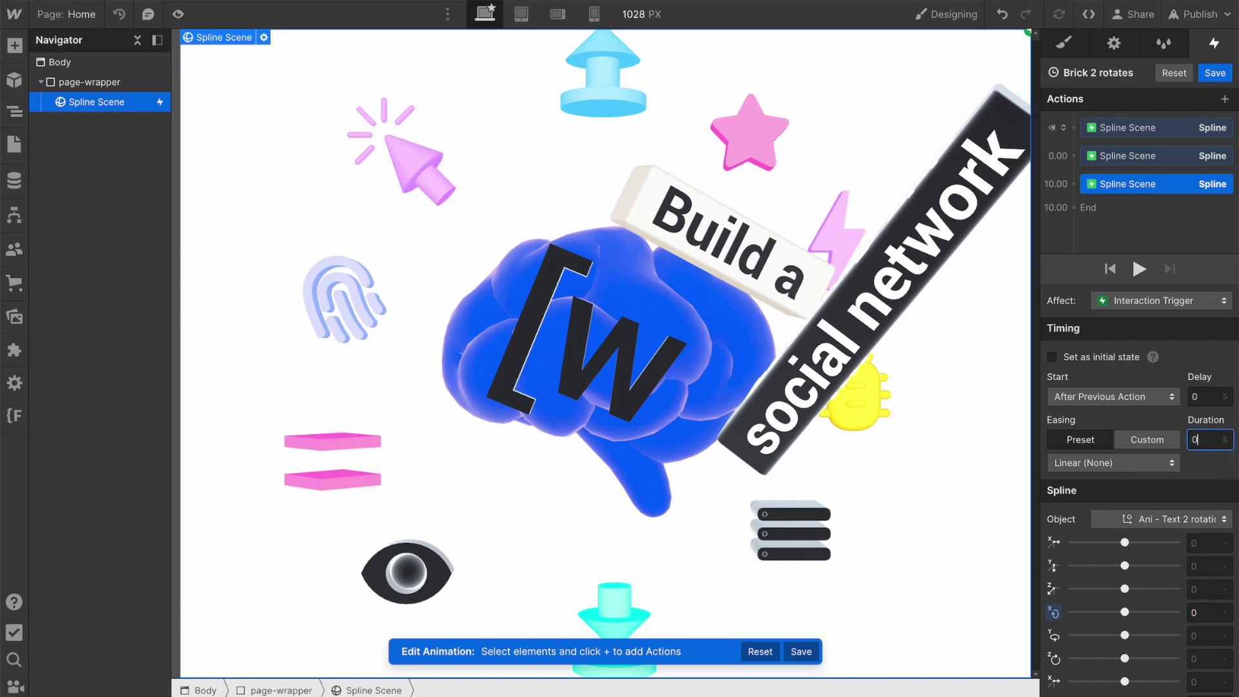
pyautogui.write('0')
pyautogui.click(1216, 73)
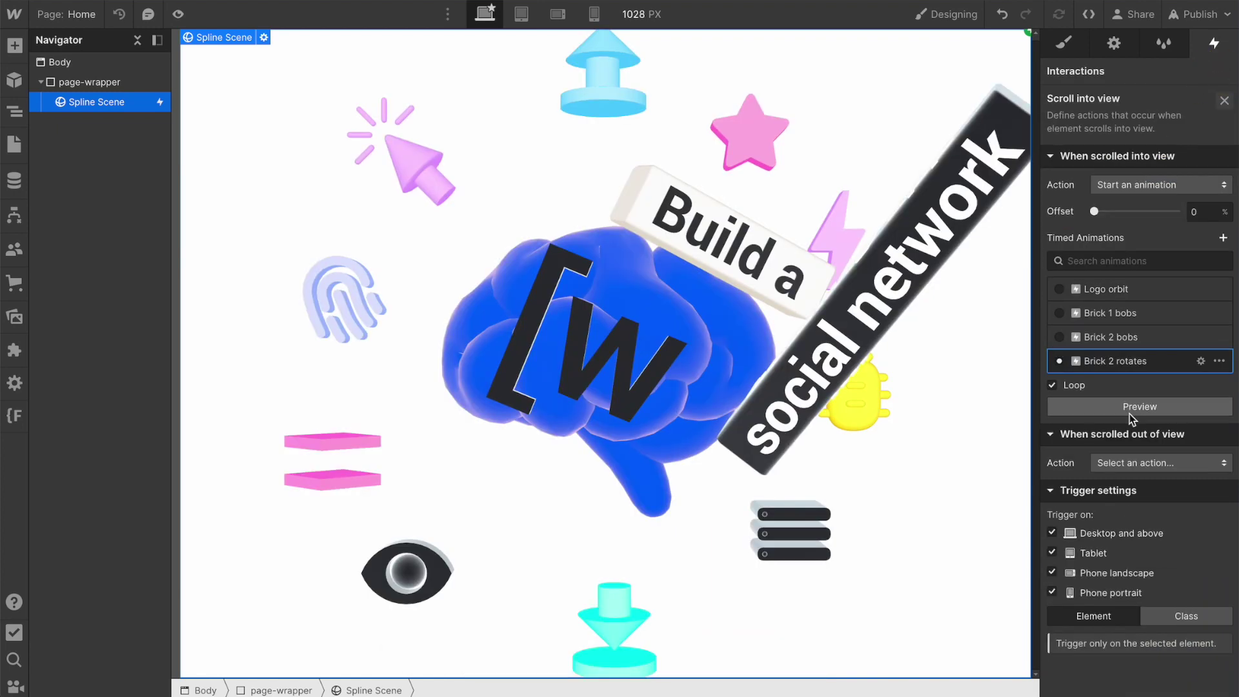
# Preview the Brick 2 rotates animation and stop the playback
pyautogui.click(1129, 406)
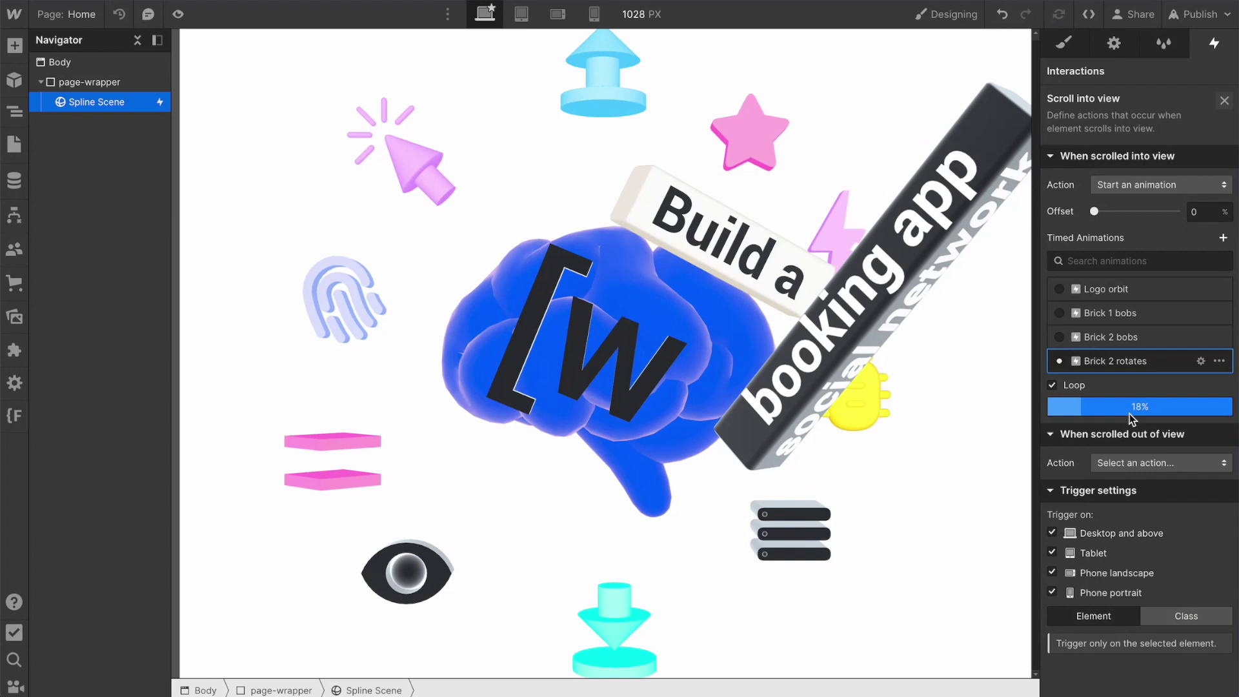
pyautogui.click(1129, 413)
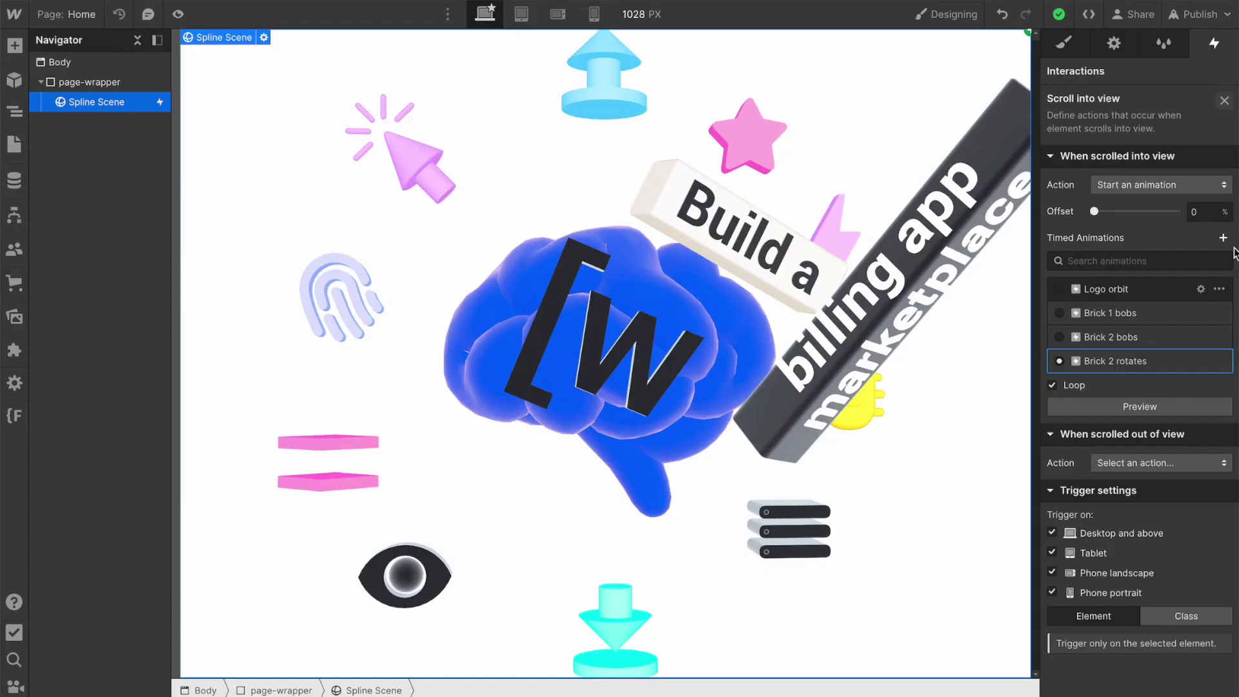
# Create a 'Wheel rotates' animation with an initial-state Spline action on Ani - Orbit rotation
pyautogui.click(1211, 235)
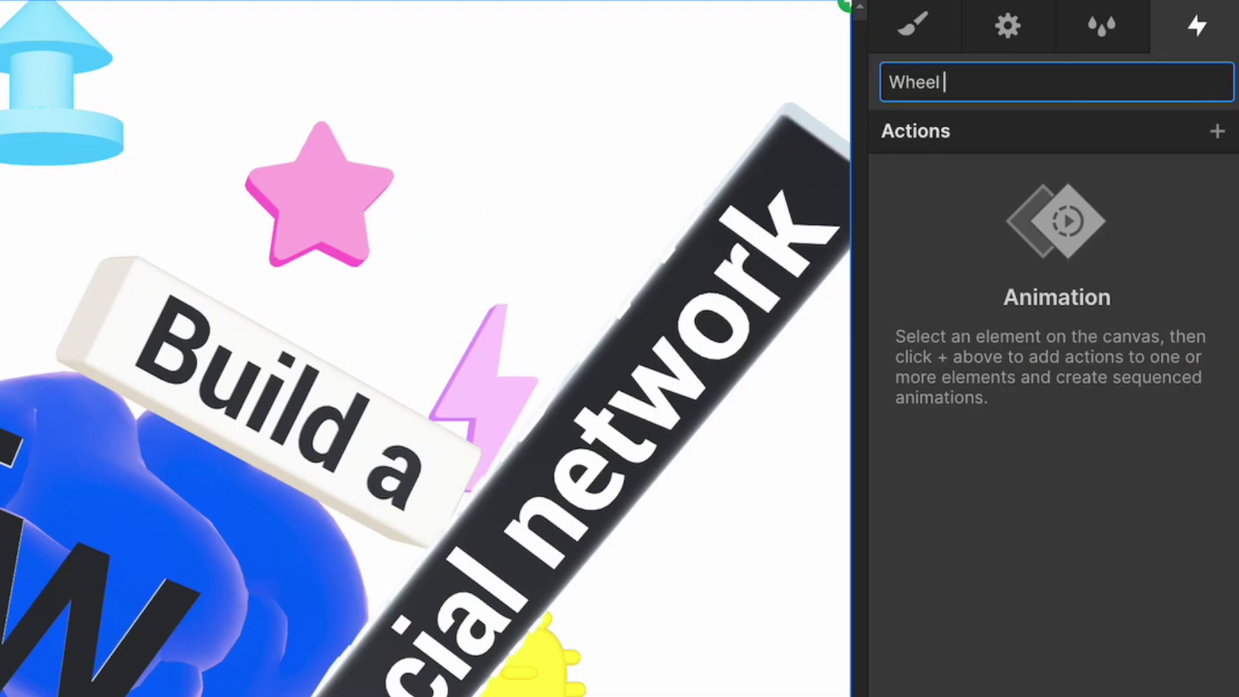
pyautogui.write('Wheel rotates')
pyautogui.click(1224, 99)
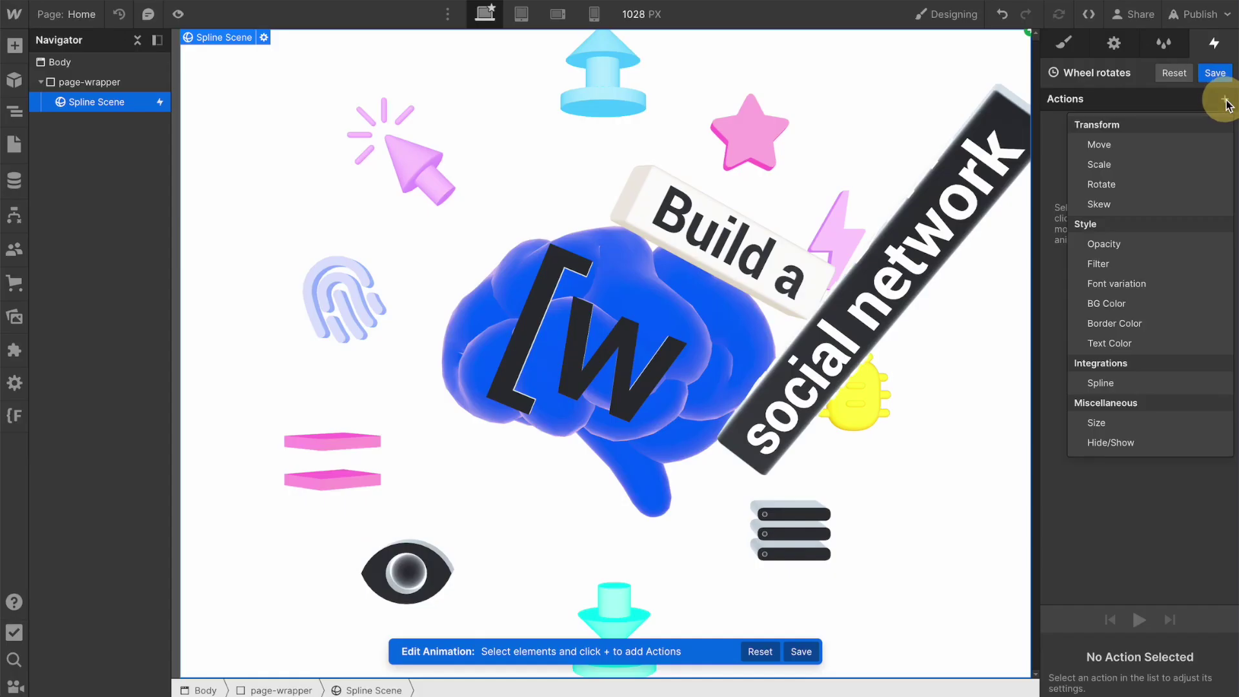
pyautogui.click(1119, 378)
pyautogui.click(1160, 519)
pyautogui.scroll(-10, 1160, 204)
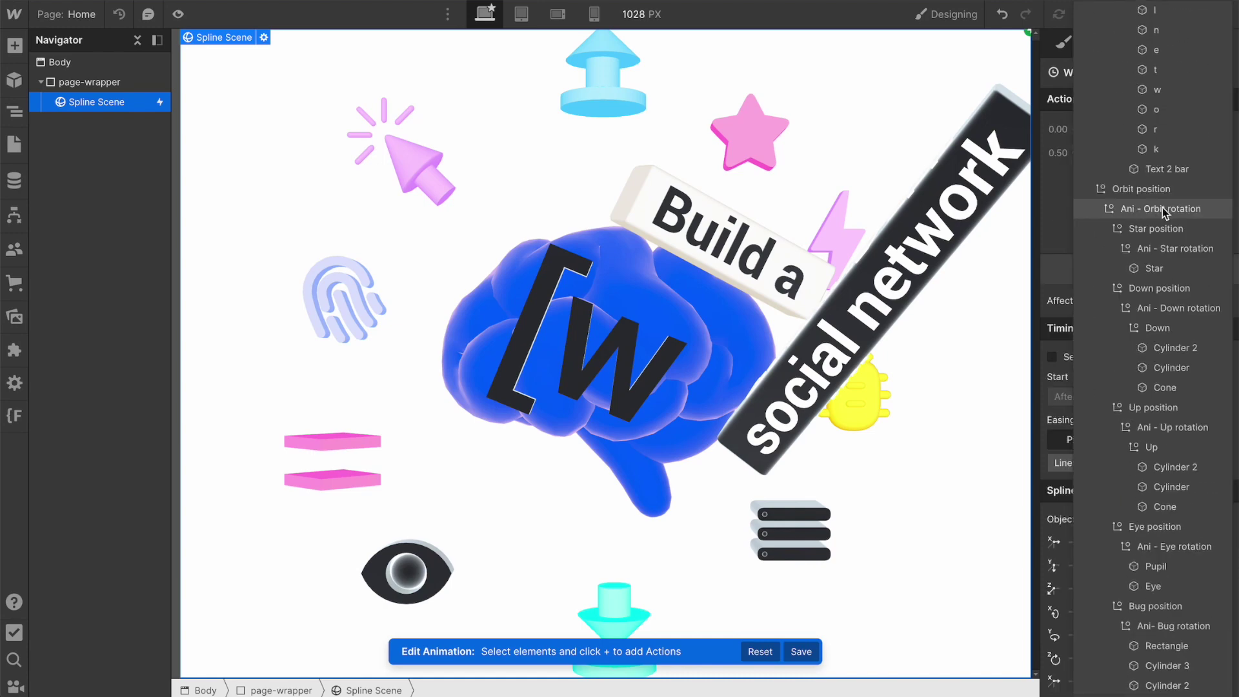
pyautogui.click(1163, 207)
pyautogui.click(1051, 355)
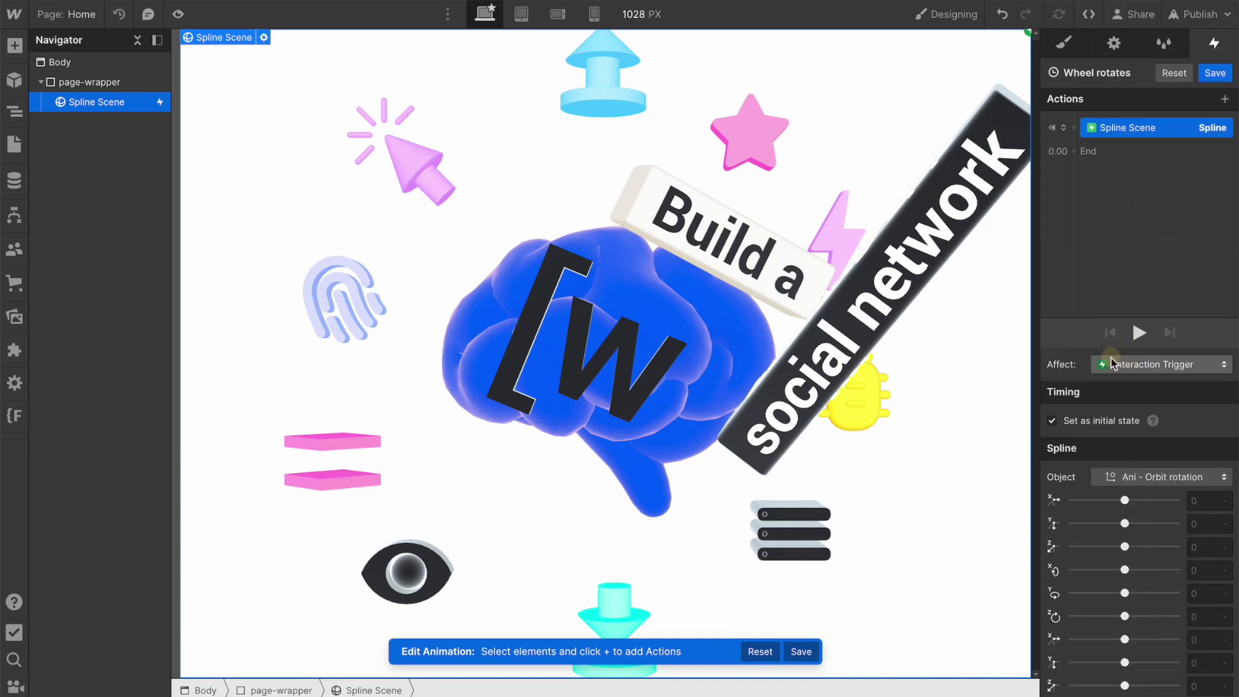
# Duplicate it as a 60-second step rotating Z to 6.282, and play it back
pyautogui.click(1195, 613)
pyautogui.rightClick(1164, 131)
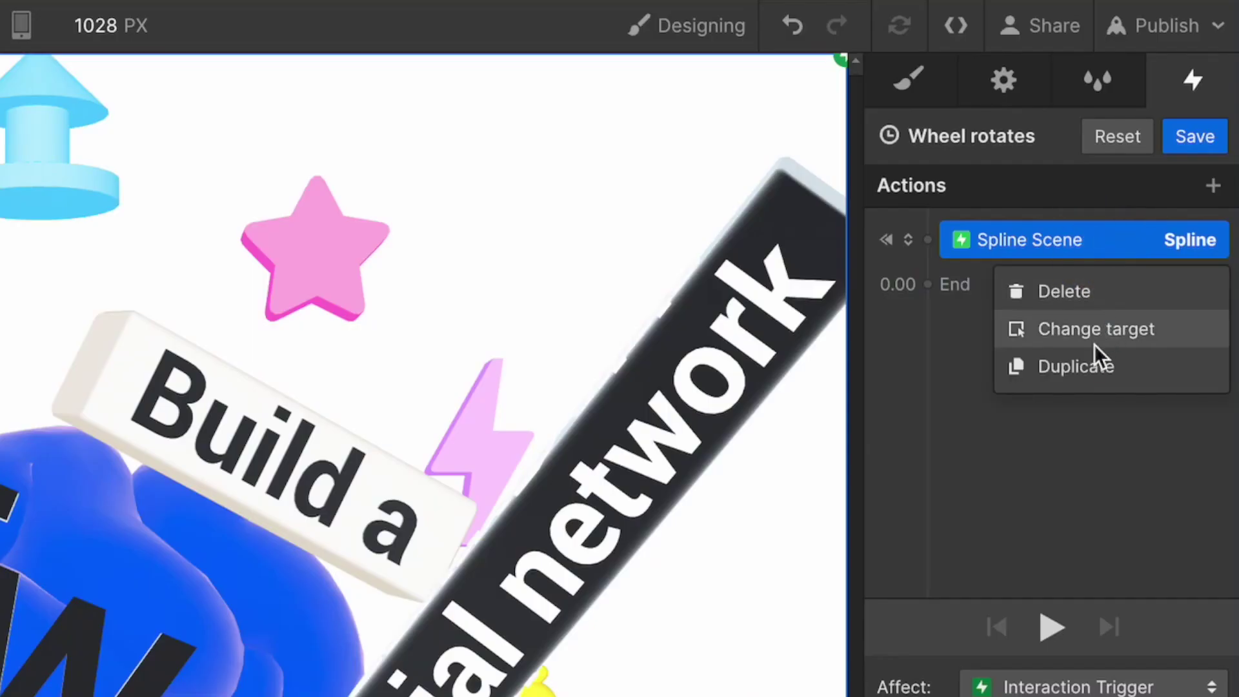
pyautogui.click(1084, 365)
pyautogui.doubleClick(1201, 440)
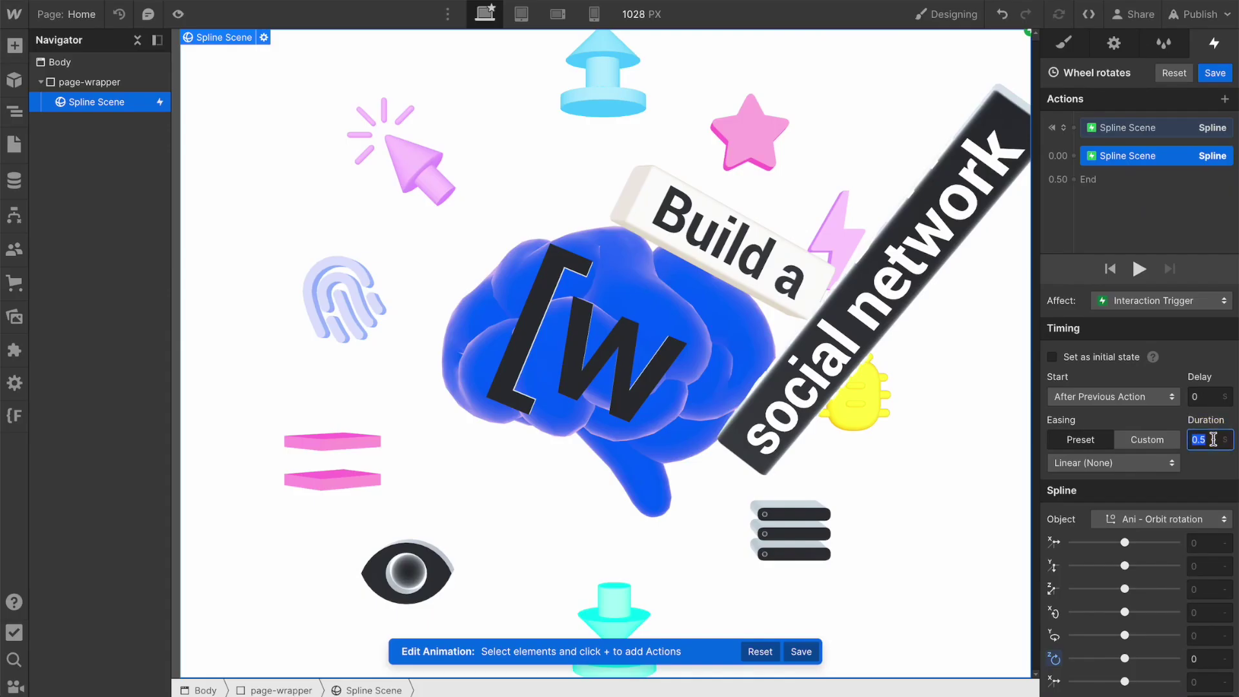
pyautogui.click(1203, 659)
pyautogui.write('60')
pyautogui.click(1138, 269)
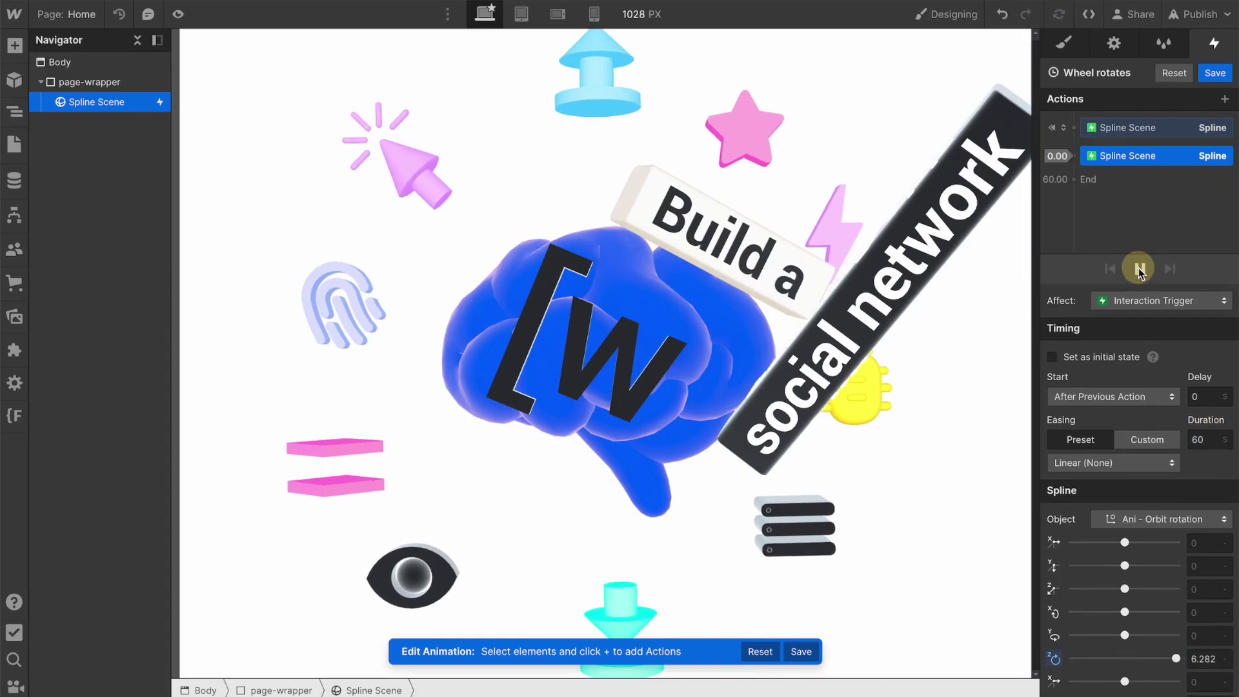
# Duplicate the orbit's Spline actions twice to make copies for another icon
pyautogui.click(1160, 123)
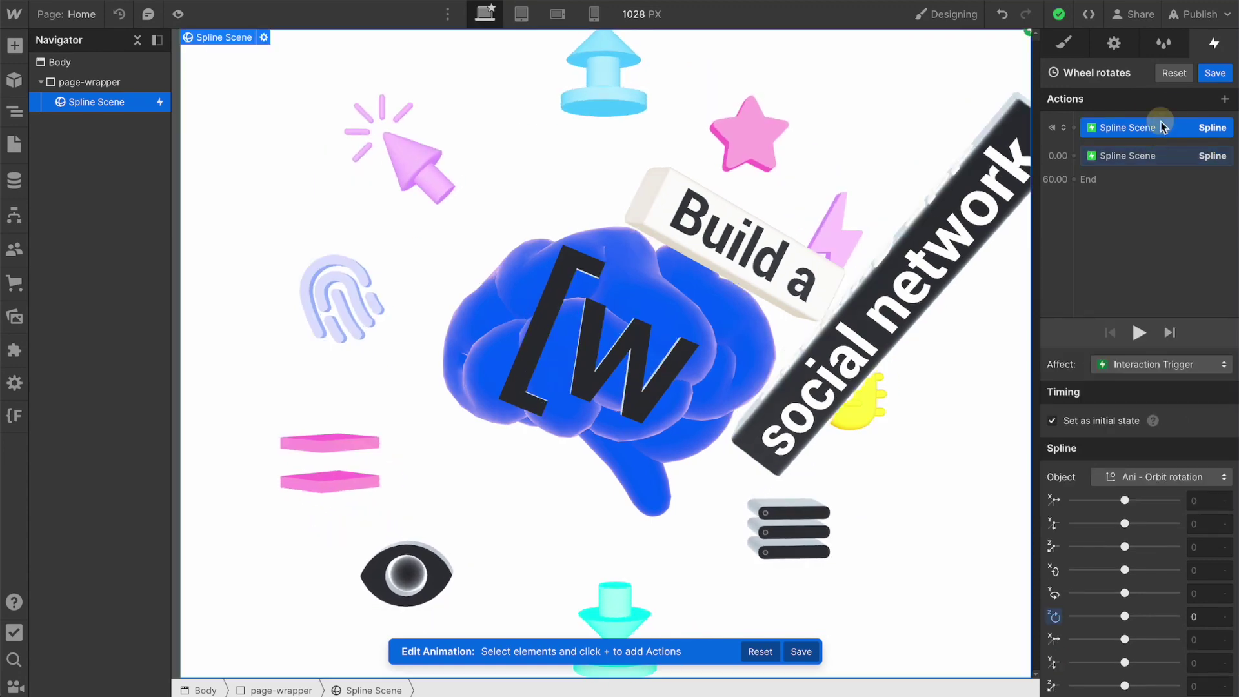
pyautogui.rightClick(1160, 123)
pyautogui.click(1155, 183)
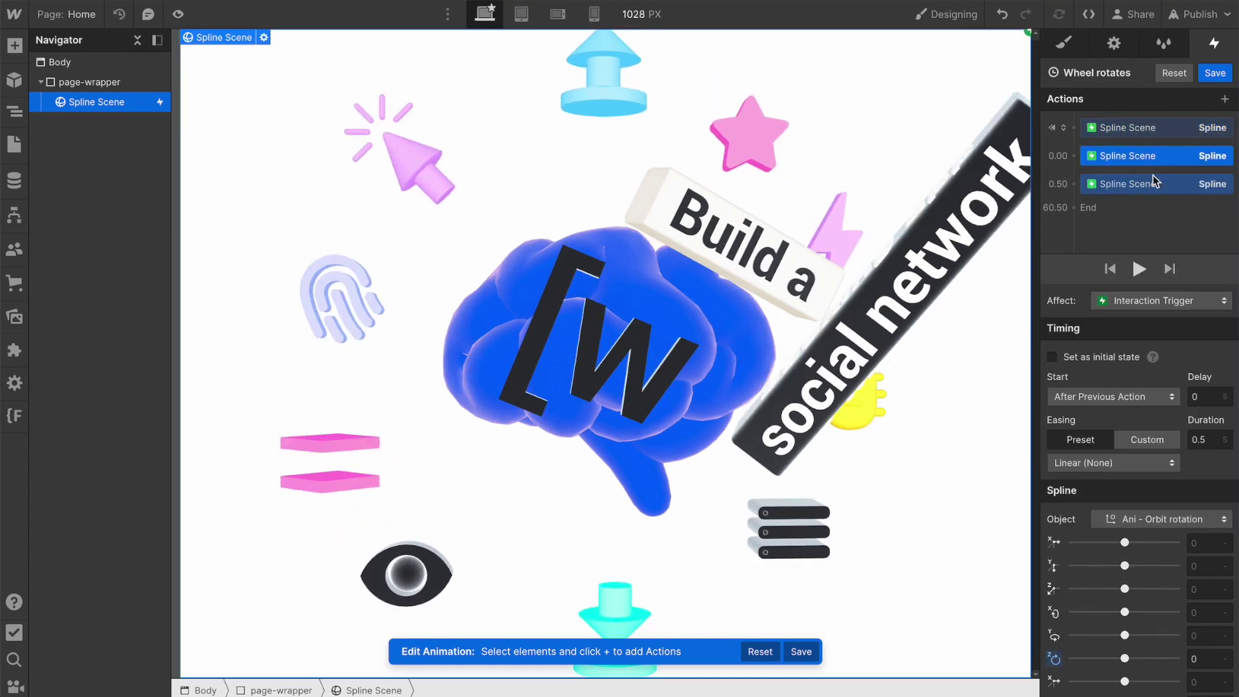
pyautogui.click(1148, 178)
pyautogui.rightClick(1148, 176)
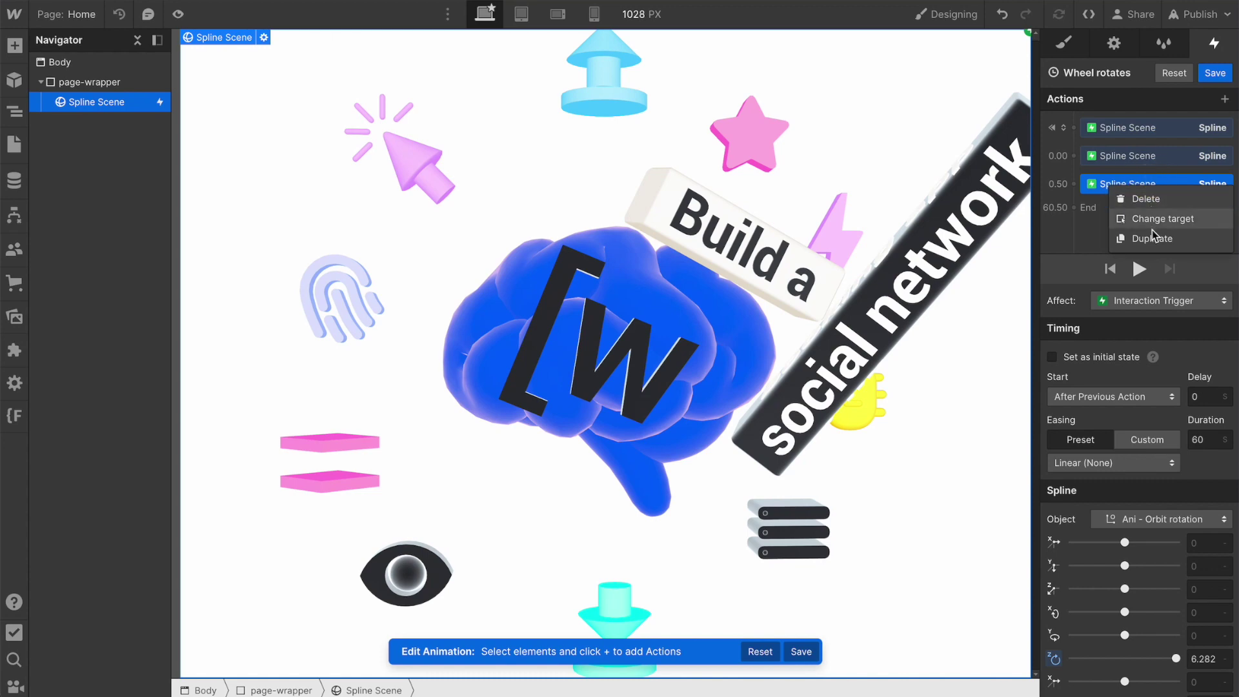
pyautogui.click(1150, 239)
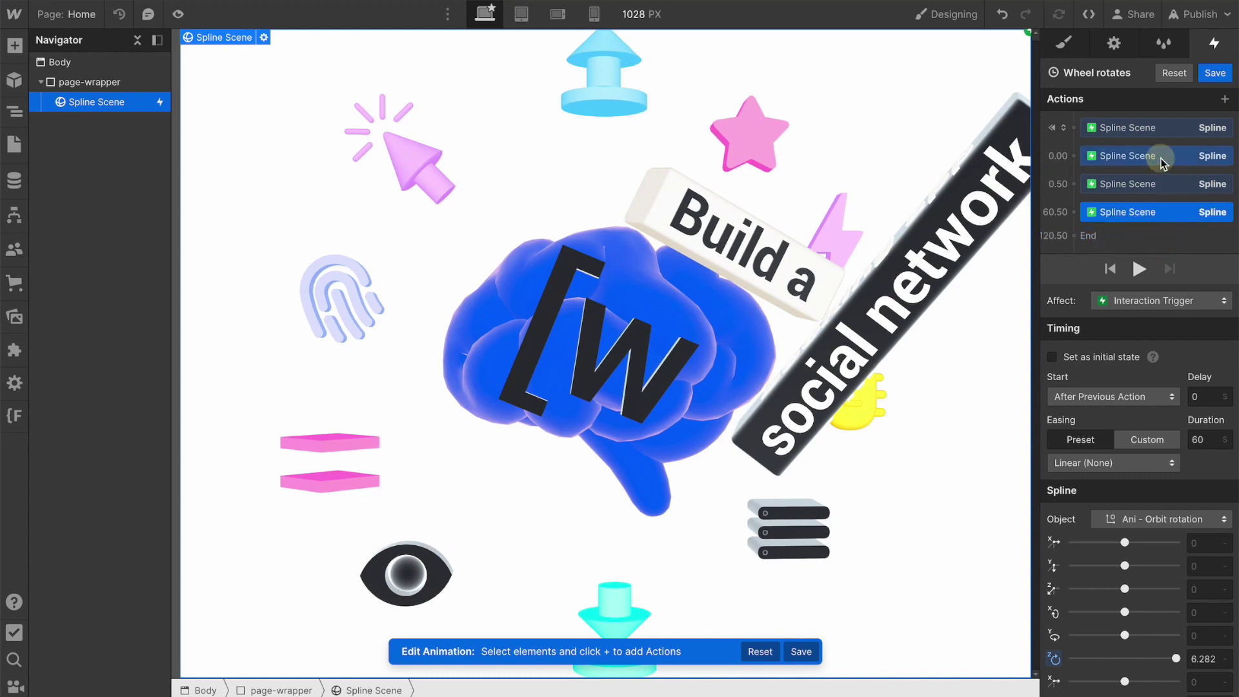
pyautogui.moveTo(1160, 158); pyautogui.dragTo(1160, 175)
# Retarget the copies to Ani - Star rotation, spinning a full reverse turn over 60 seconds
pyautogui.click(1161, 520)
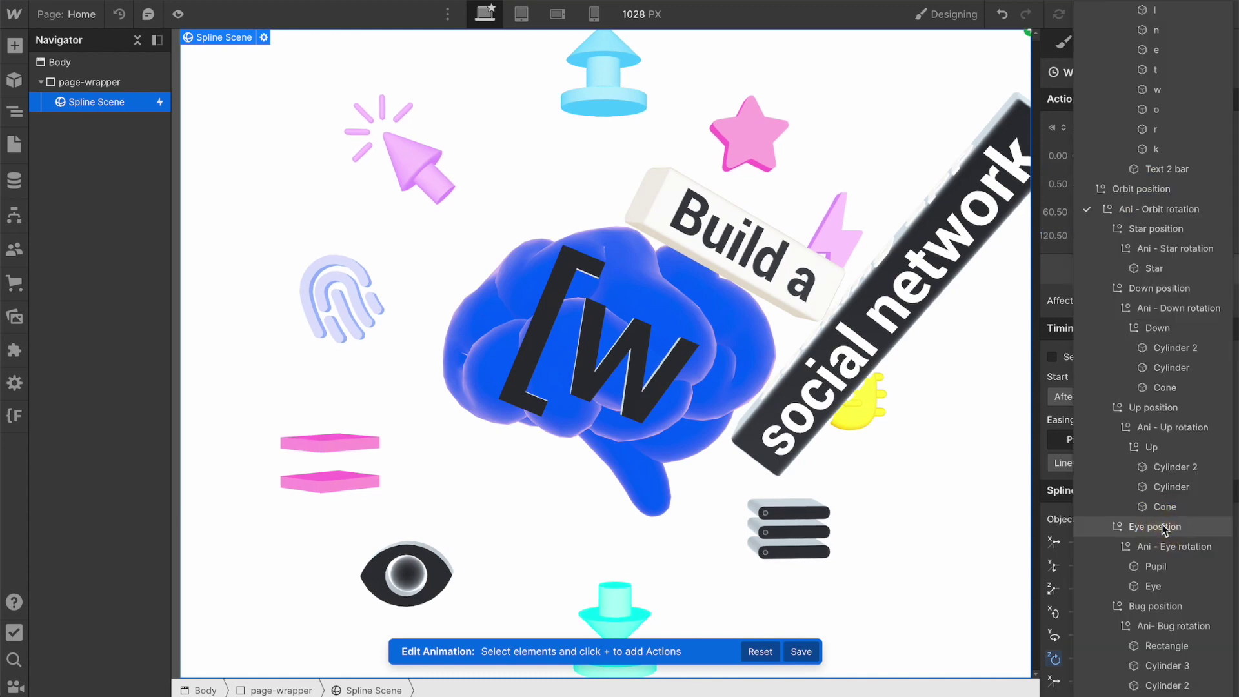
pyautogui.click(1169, 248)
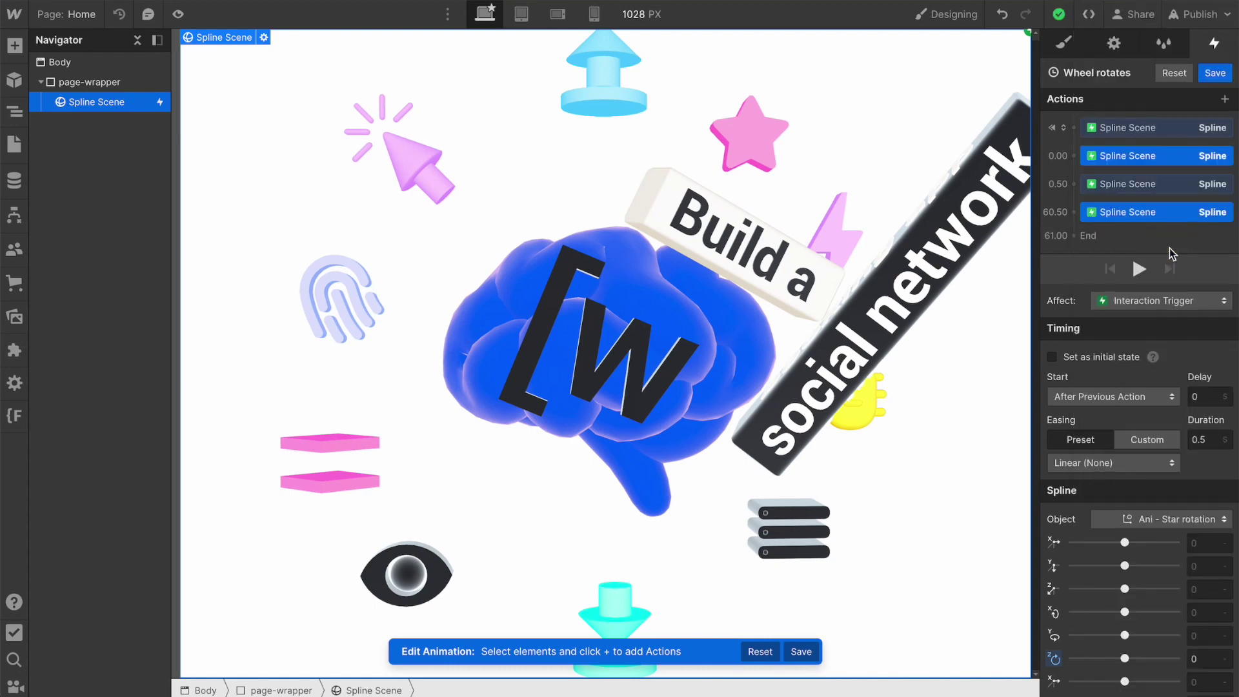
pyautogui.moveTo(1152, 162); pyautogui.dragTo(1158, 133)
pyautogui.moveTo(1147, 195); pyautogui.dragTo(1166, 180)
pyautogui.click(1207, 658)
pyautogui.write('-6')
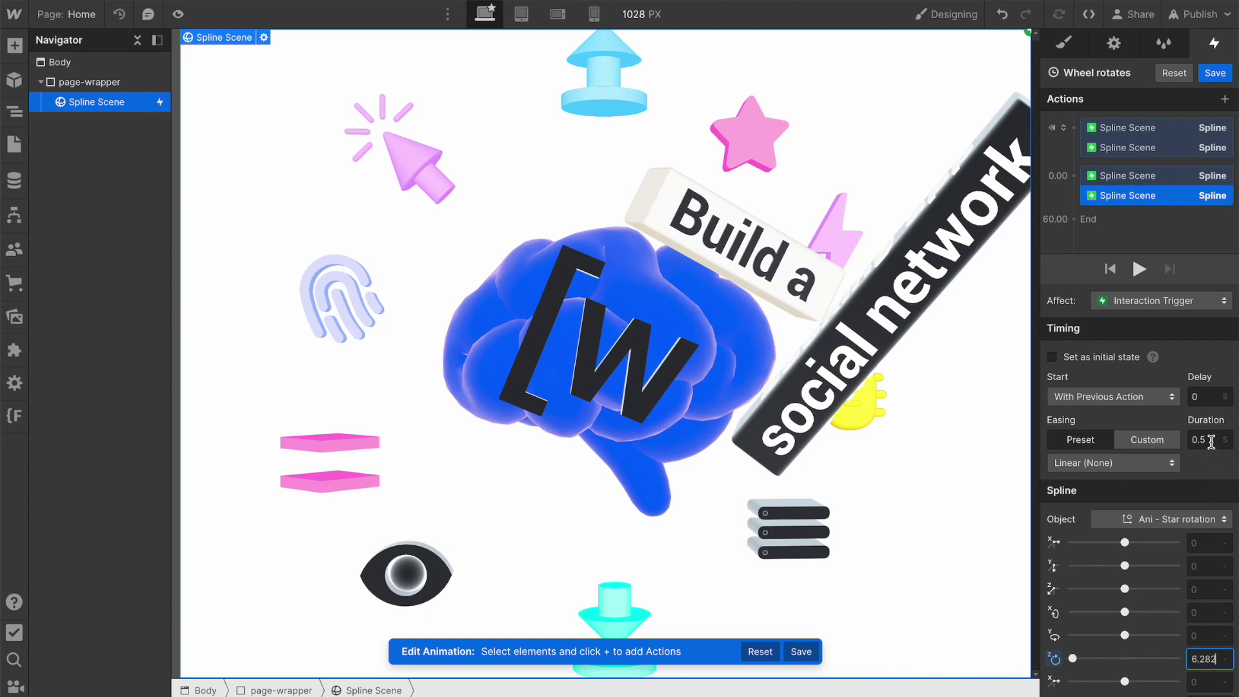
pyautogui.click(1211, 441)
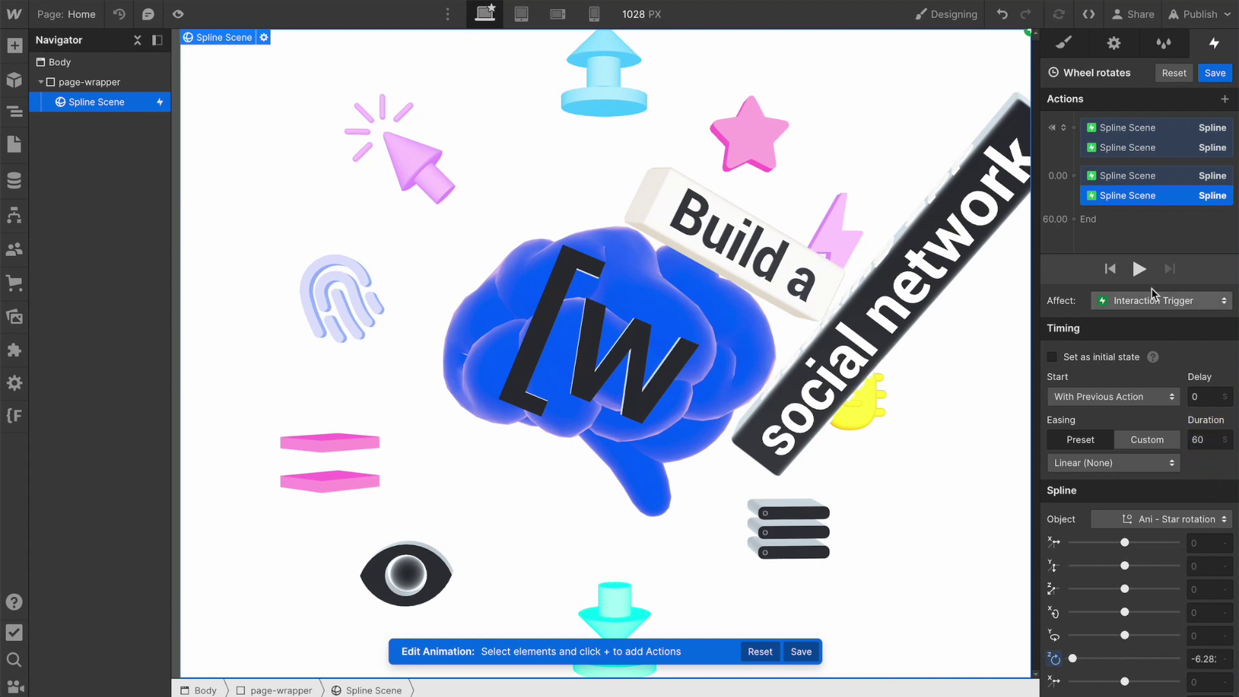
pyautogui.click(1140, 272)
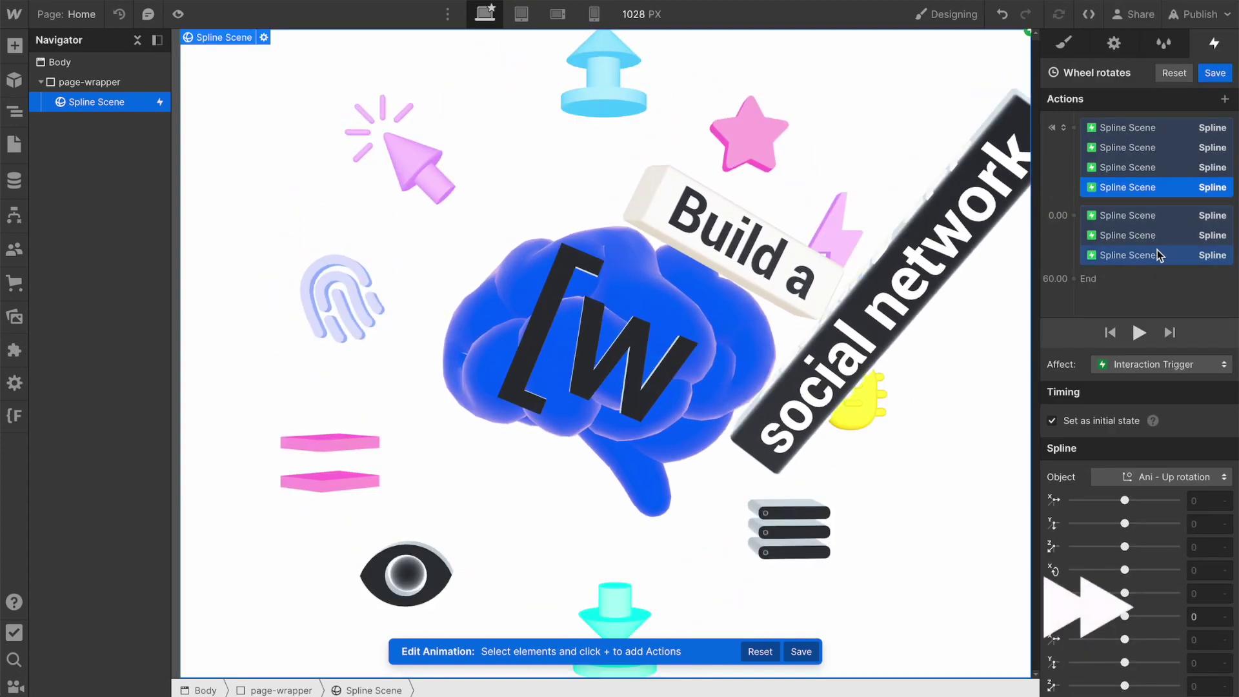
# Add rotation actions for Ani- Bug and the other icons, review them, and save
pyautogui.click(1136, 265)
pyautogui.click(1162, 589)
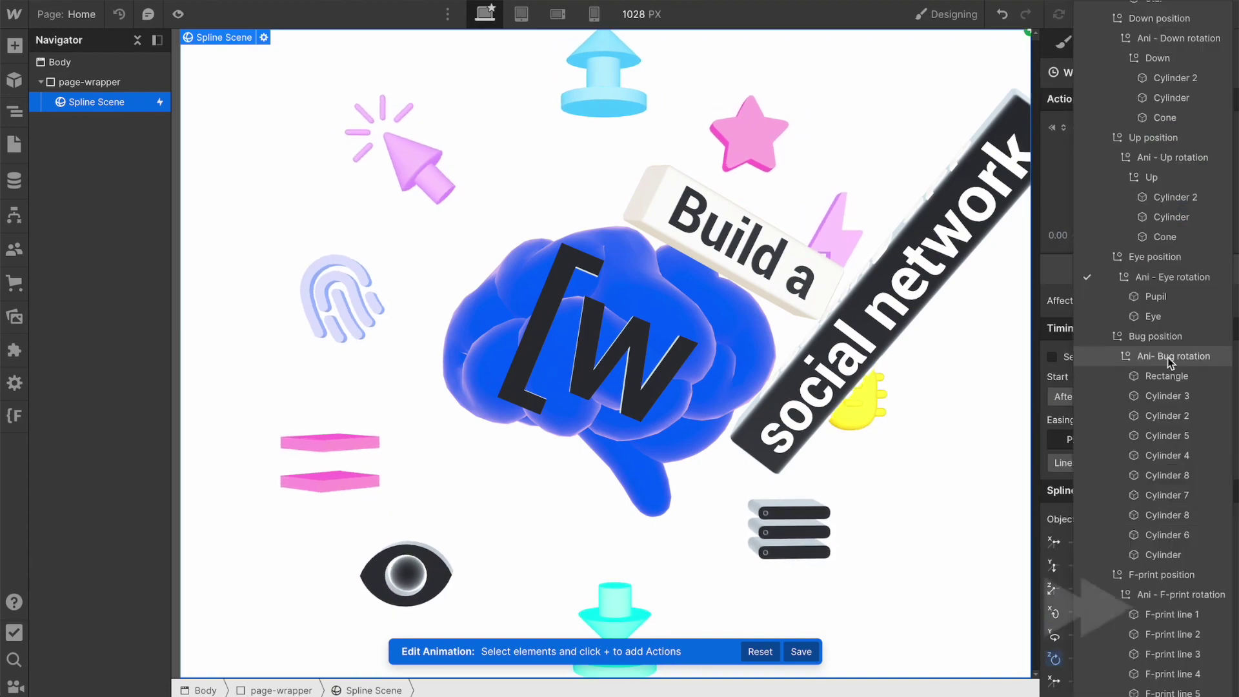
pyautogui.click(1140, 354)
pyautogui.click(1160, 246)
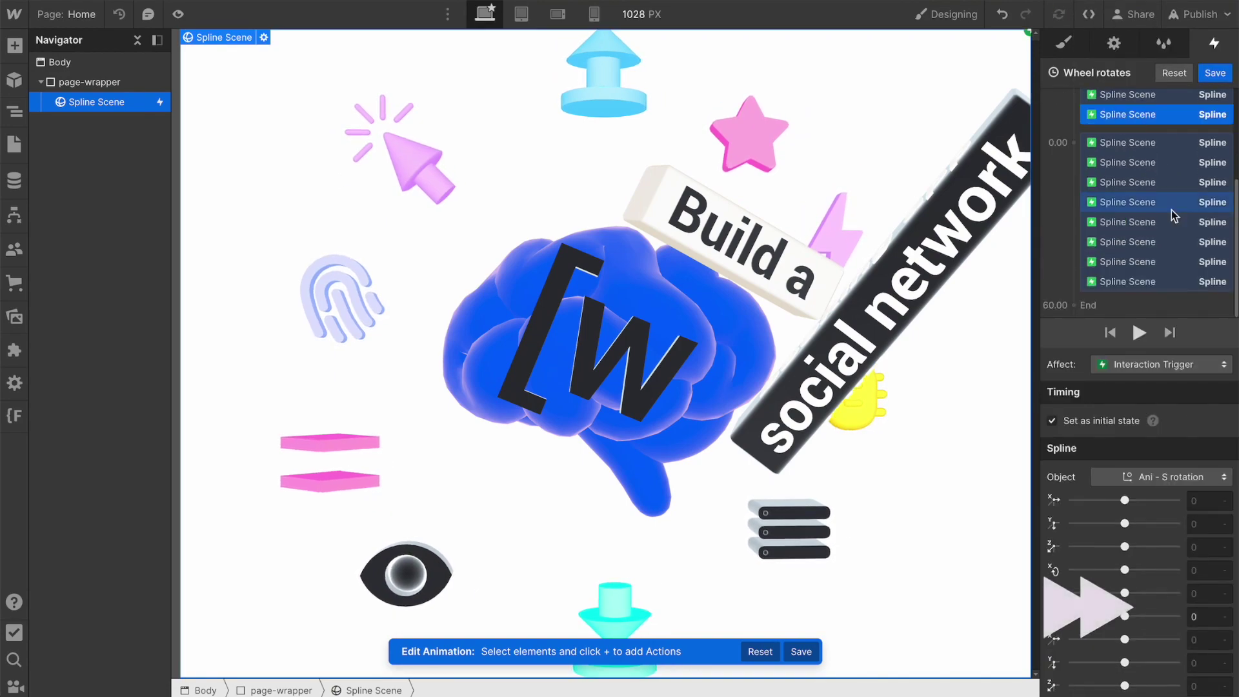
pyautogui.click(1160, 520)
pyautogui.click(1156, 519)
pyautogui.click(1160, 520)
pyautogui.click(1168, 181)
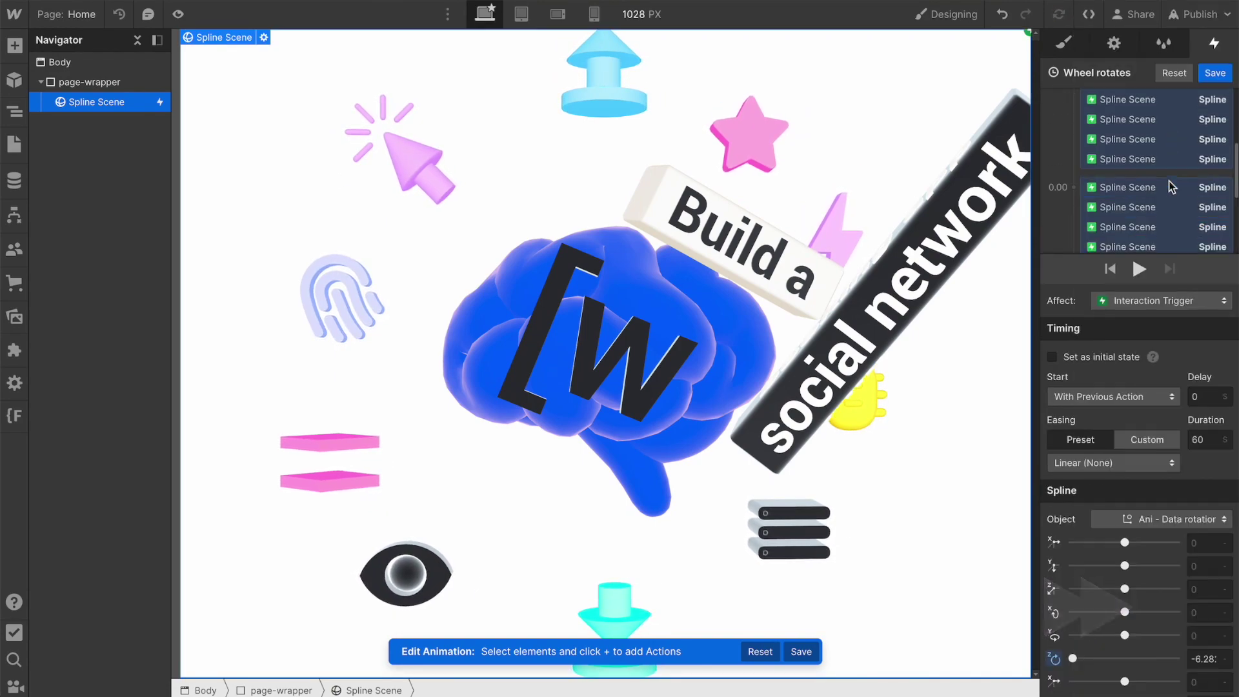
pyautogui.keyDown('shift'); pyautogui.click(1157, 192); pyautogui.keyUp('shift')
pyautogui.click(1215, 72)
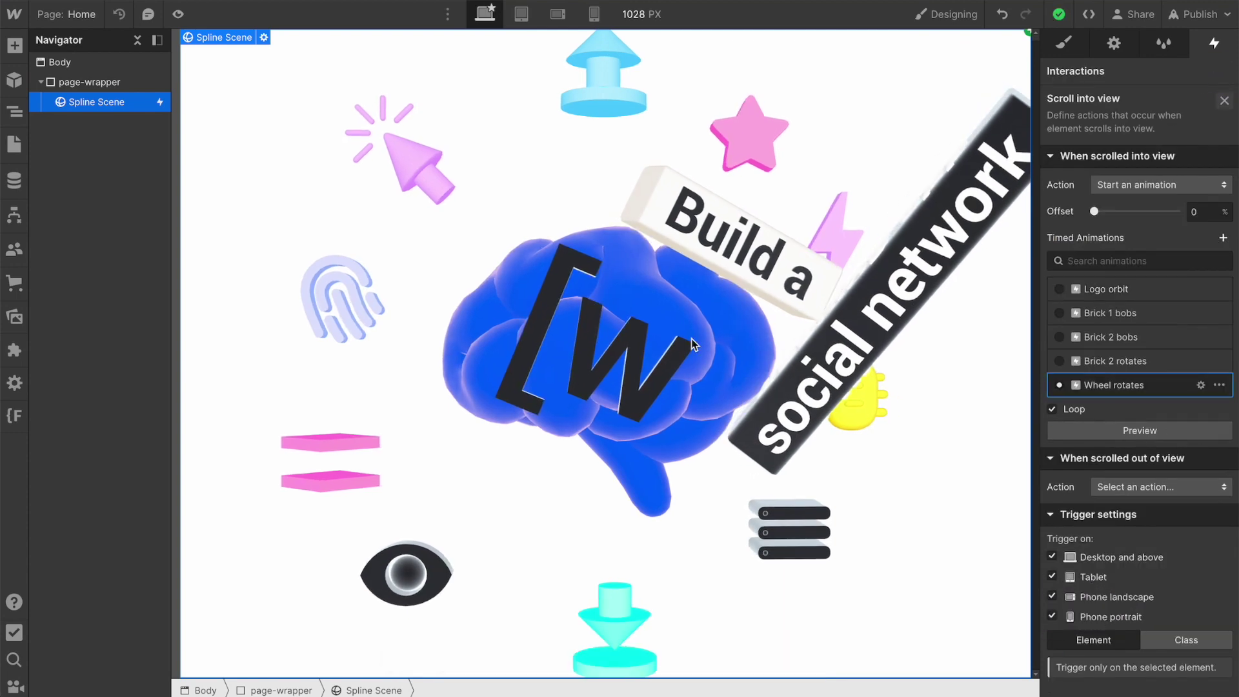
# Add element triggers starting Brick 1 bobs, Brick 2 bobs and Brick 2 rotates, then preview
pyautogui.click(175, 14)
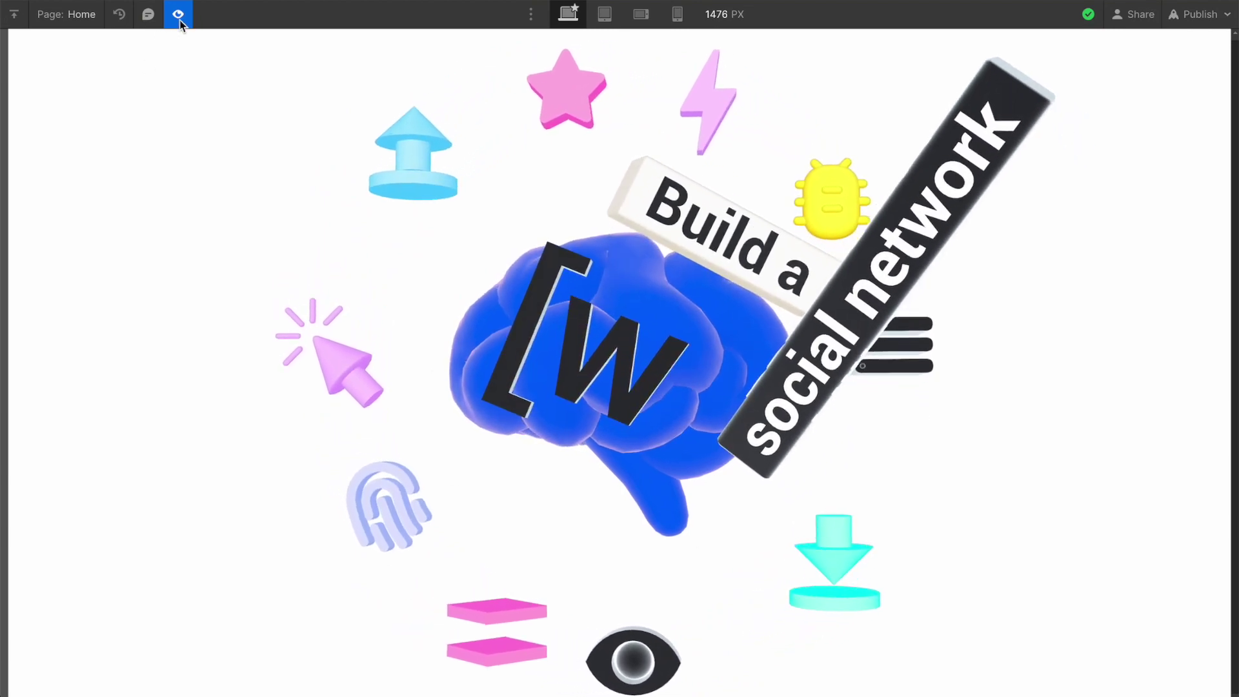
pyautogui.click(178, 14)
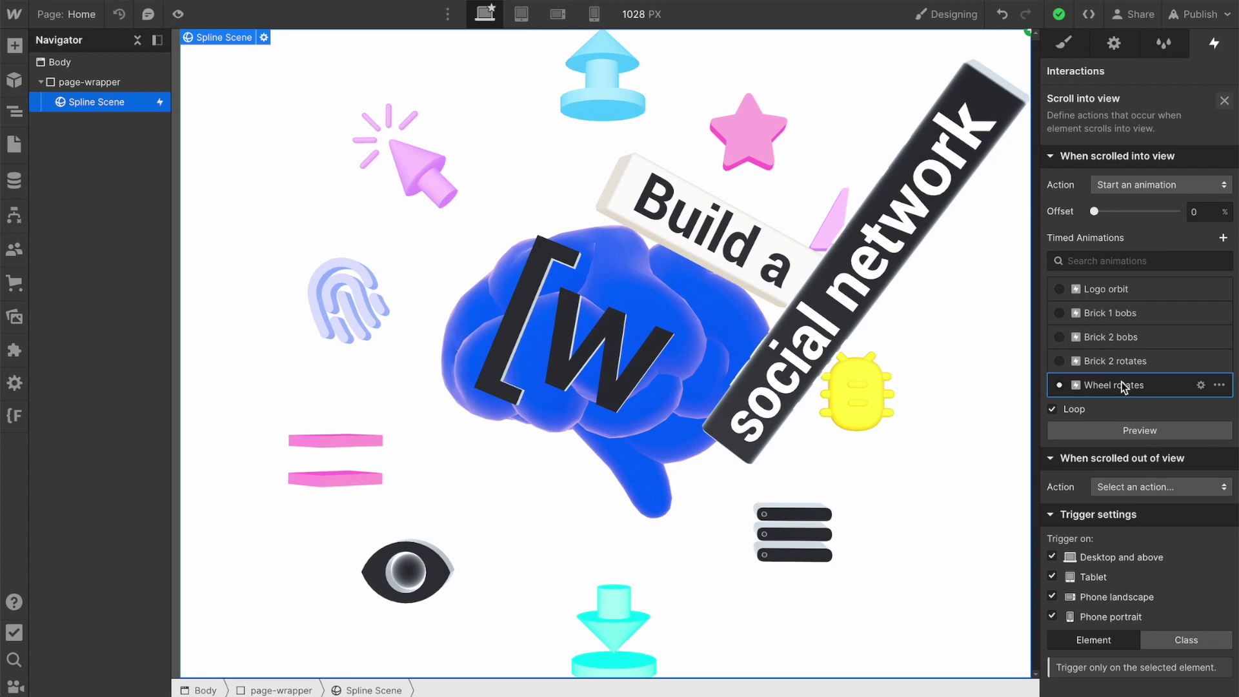
pyautogui.click(1223, 100)
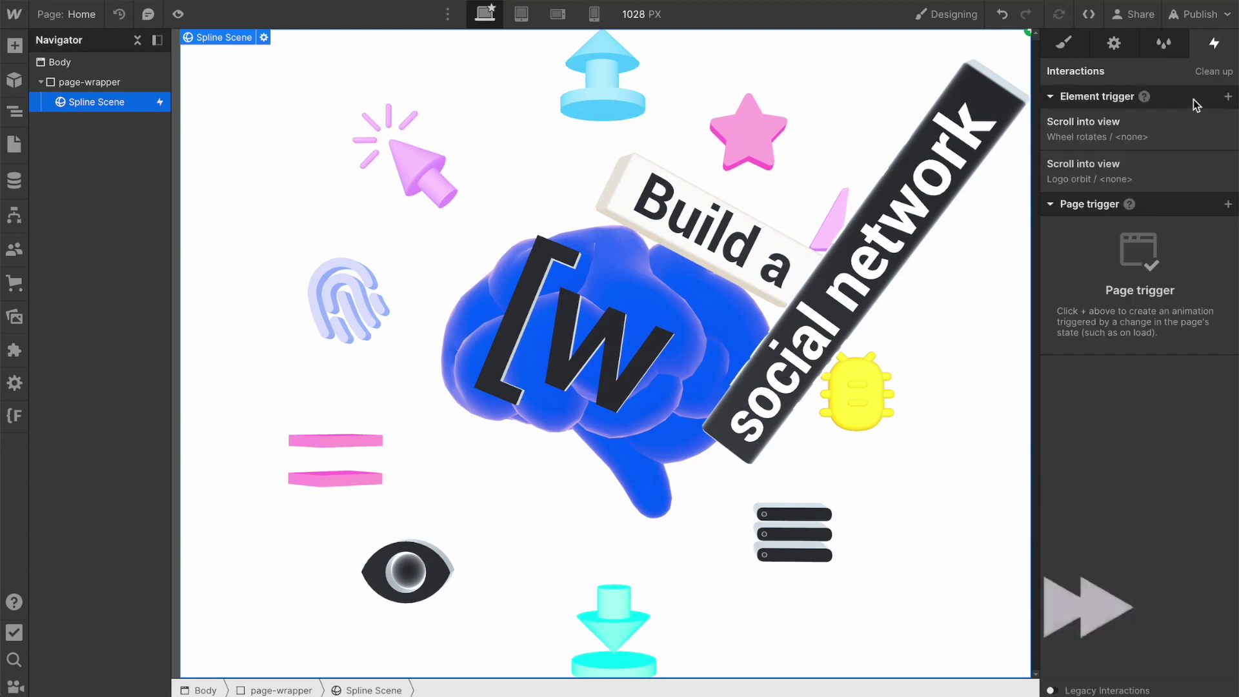
pyautogui.click(1228, 96)
pyautogui.click(1180, 295)
pyautogui.click(1224, 100)
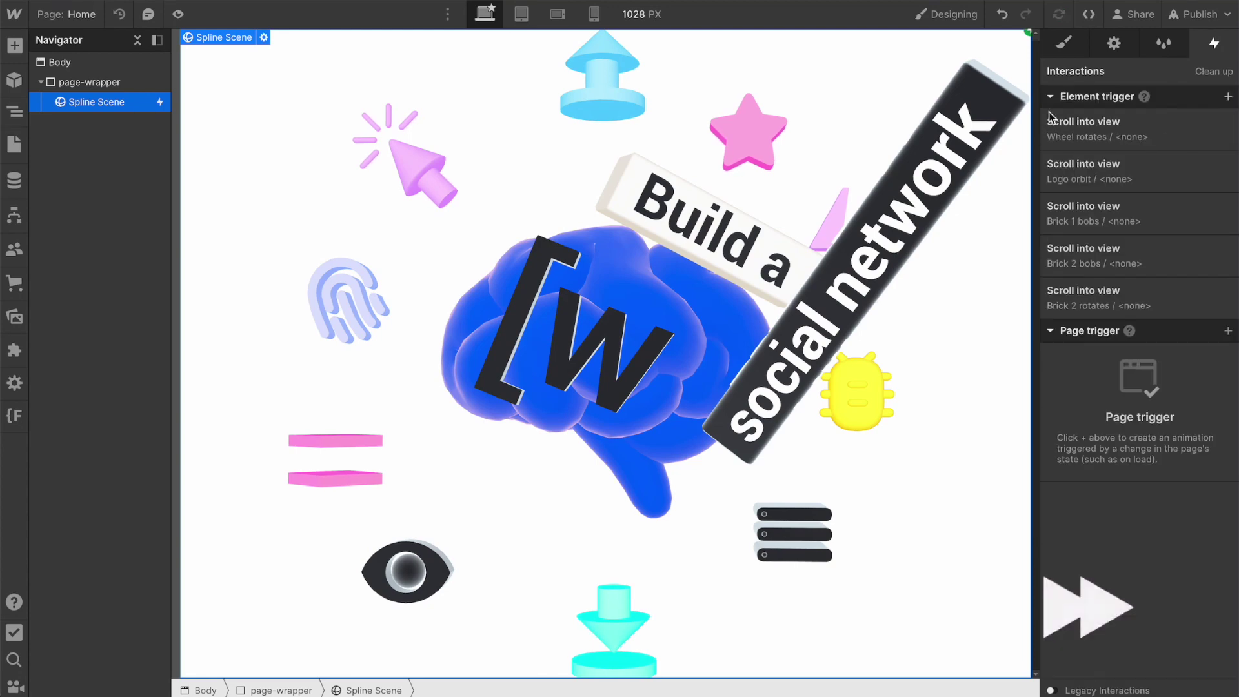
pyautogui.click(177, 13)
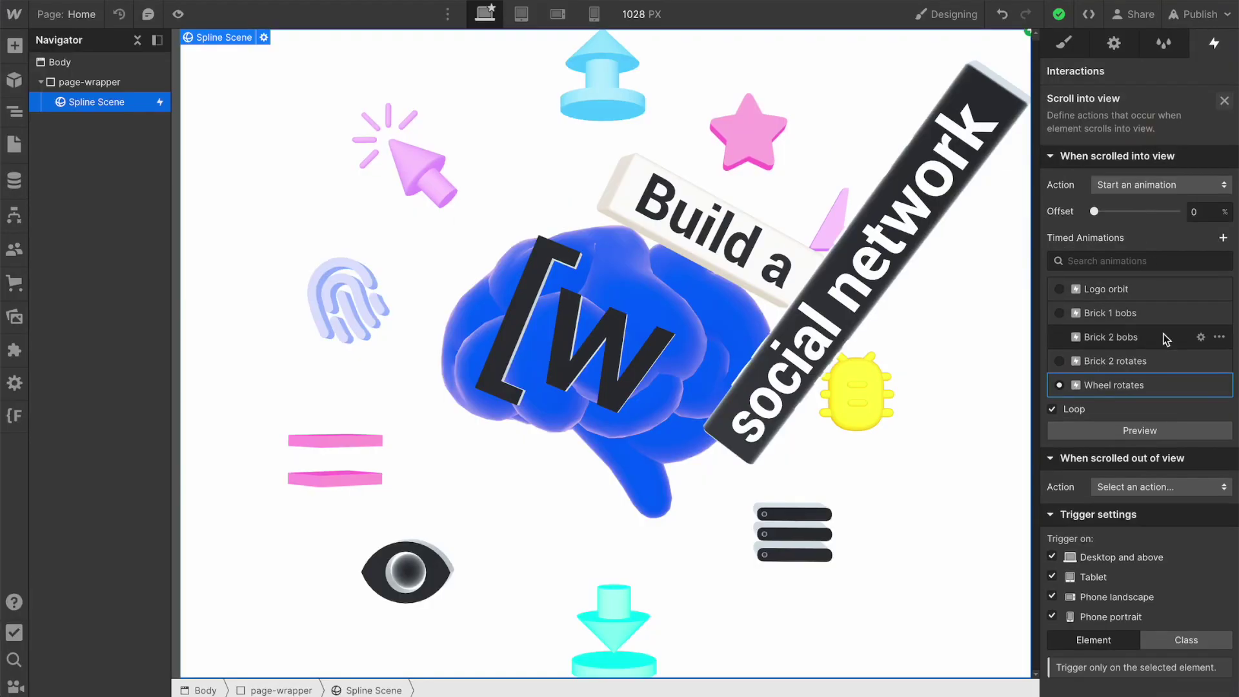
# Set the When scrolled out of view action to Start an animation
pyautogui.click(1140, 485)
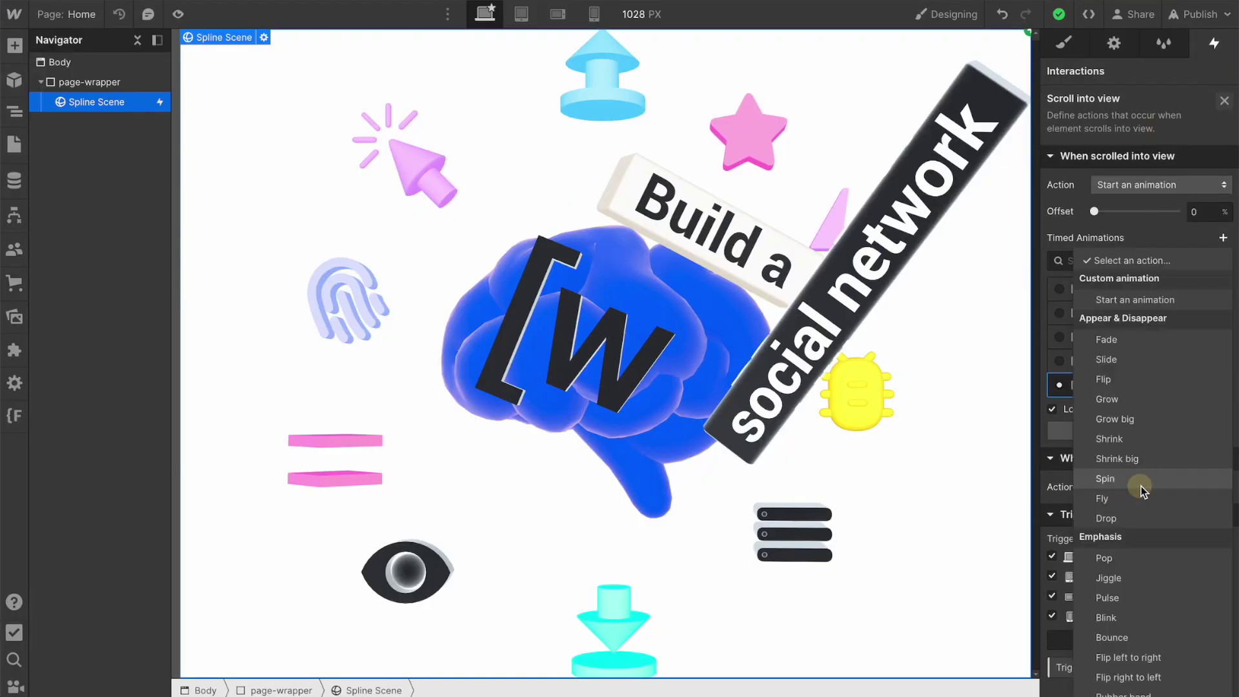
pyautogui.click(1161, 301)
pyautogui.scroll(-4, 1193, 451)
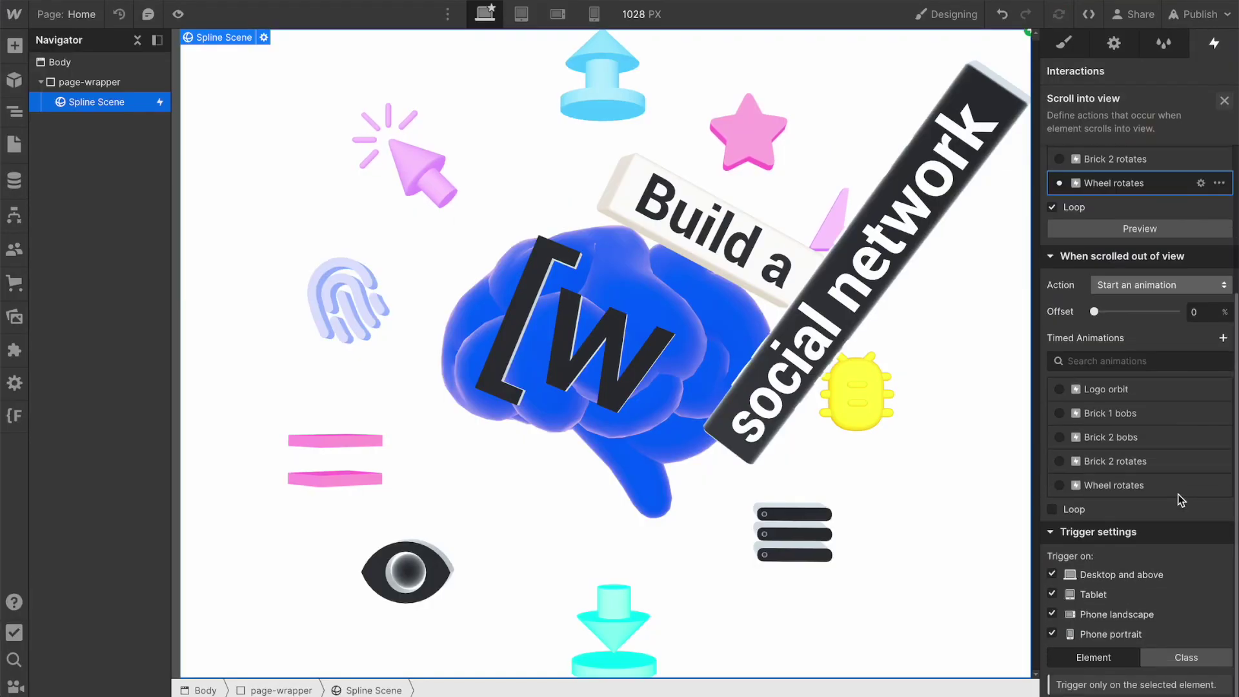
# Duplicate Wheel rotates into Wheel rotates 2 and edit its 0.00 rotation action
pyautogui.click(1219, 485)
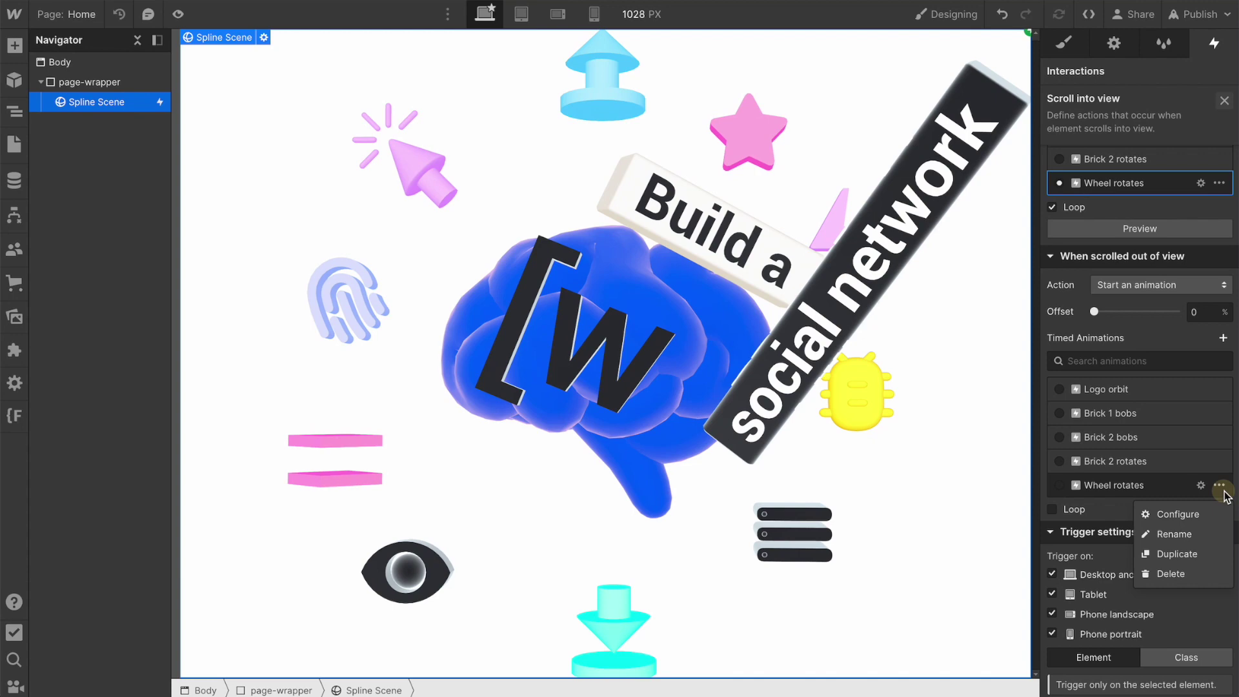
pyautogui.click(1177, 555)
pyautogui.click(1122, 533)
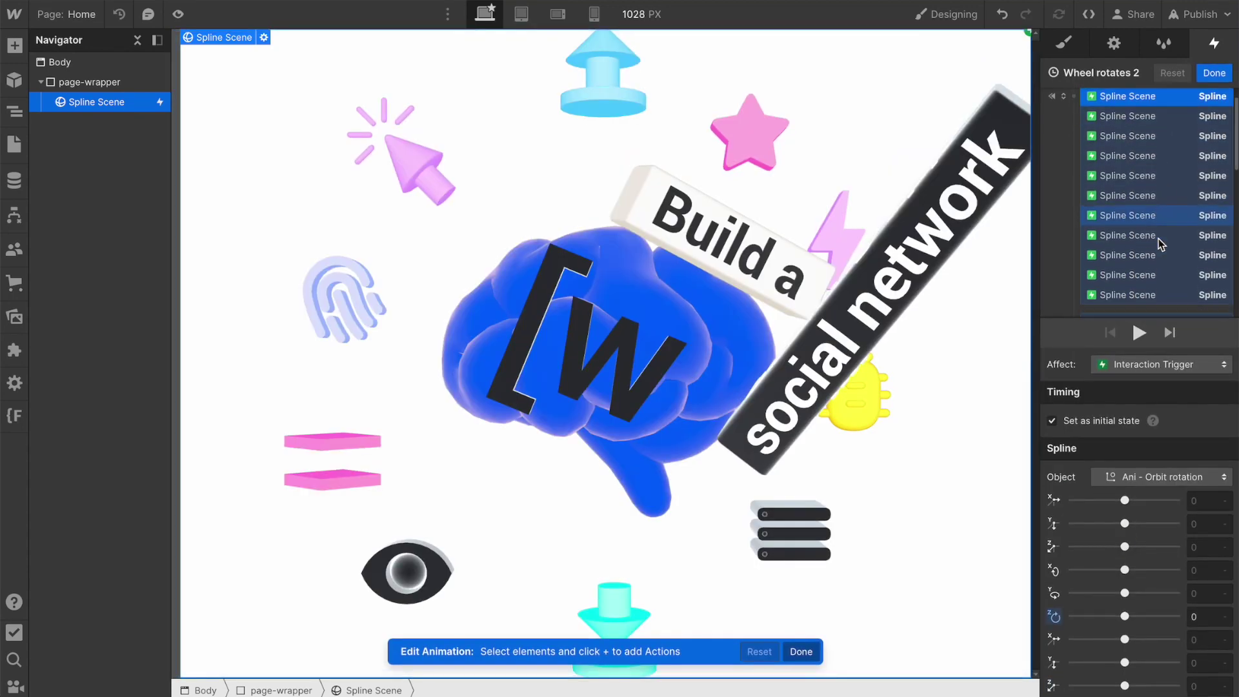
pyautogui.scroll(-2, 1160, 244)
pyautogui.click(1175, 205)
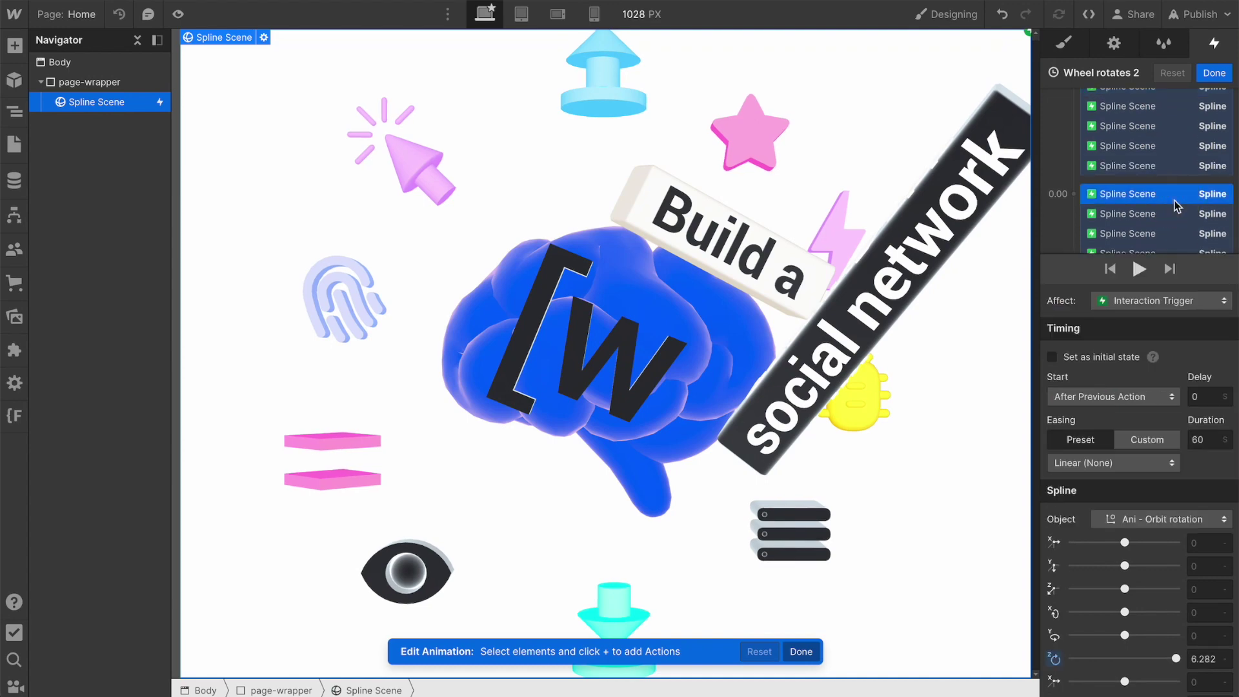
pyautogui.scroll(-5, 1175, 205)
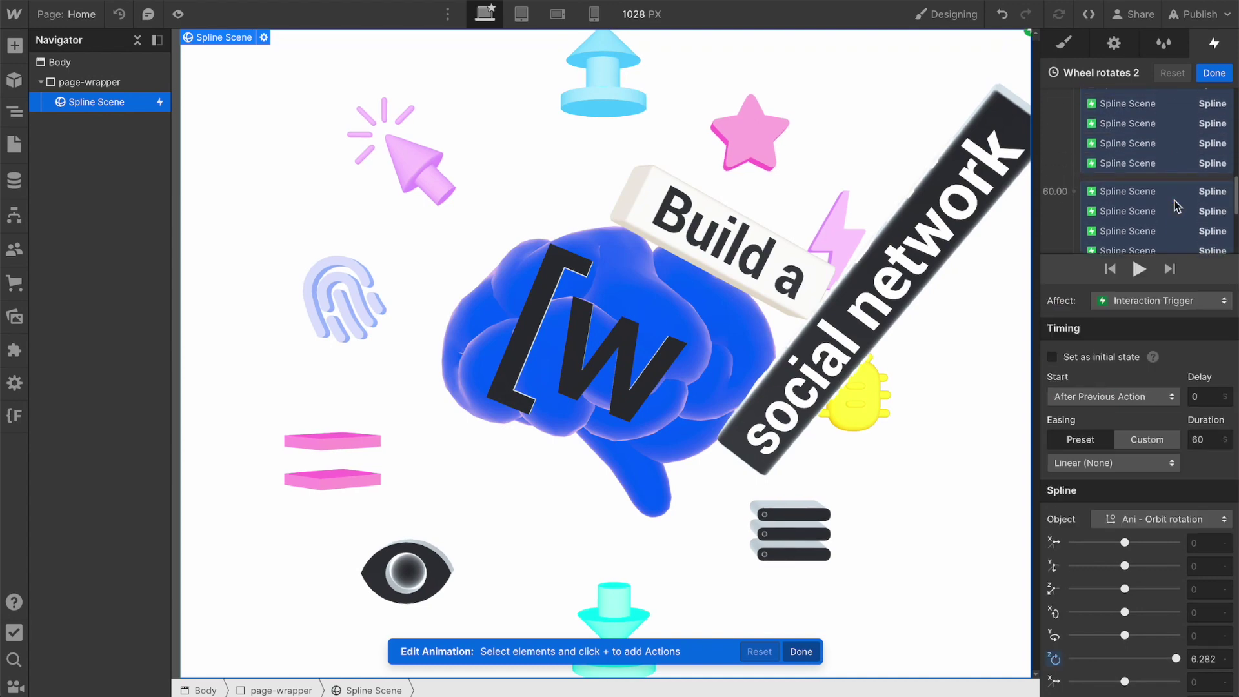
pyautogui.click(1164, 164)
# Duplicate Logo orbit and Brick 1 bobs into Logo orbit 2 and Brick 1 bobs 2
pyautogui.click(1214, 73)
pyautogui.scroll(-3, 1140, 387)
pyautogui.click(1107, 445)
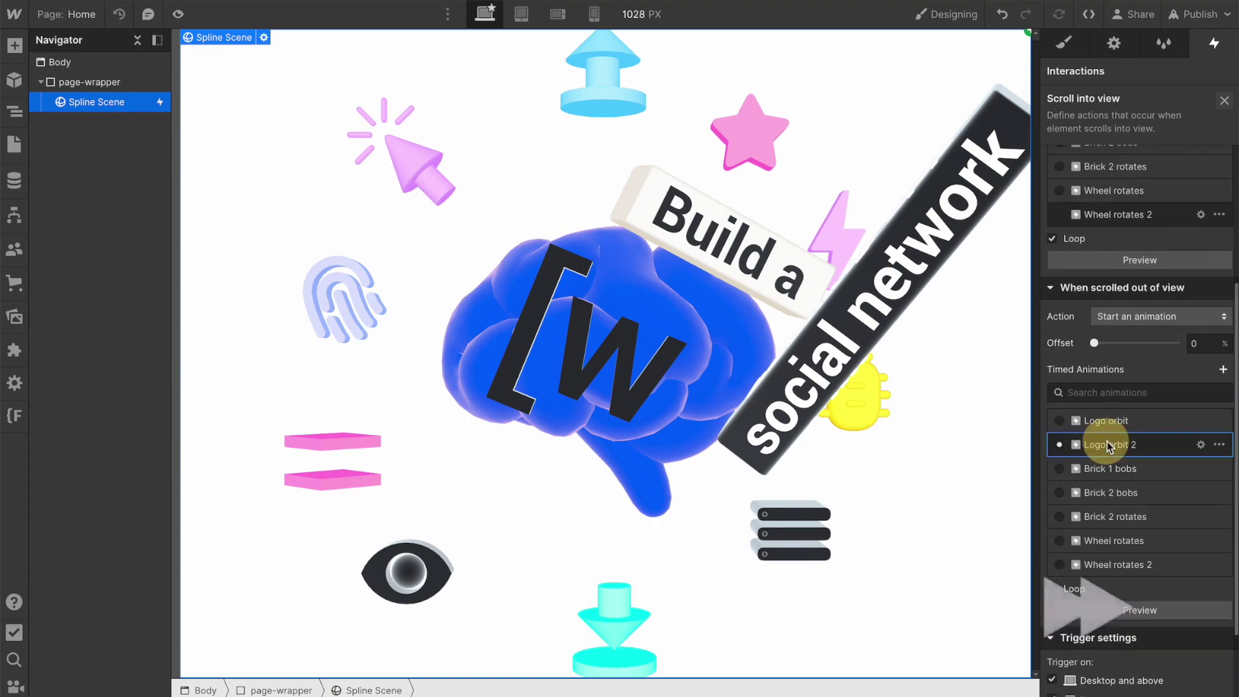
pyautogui.click(1214, 73)
pyautogui.scroll(-3, 1182, 510)
pyautogui.click(1135, 487)
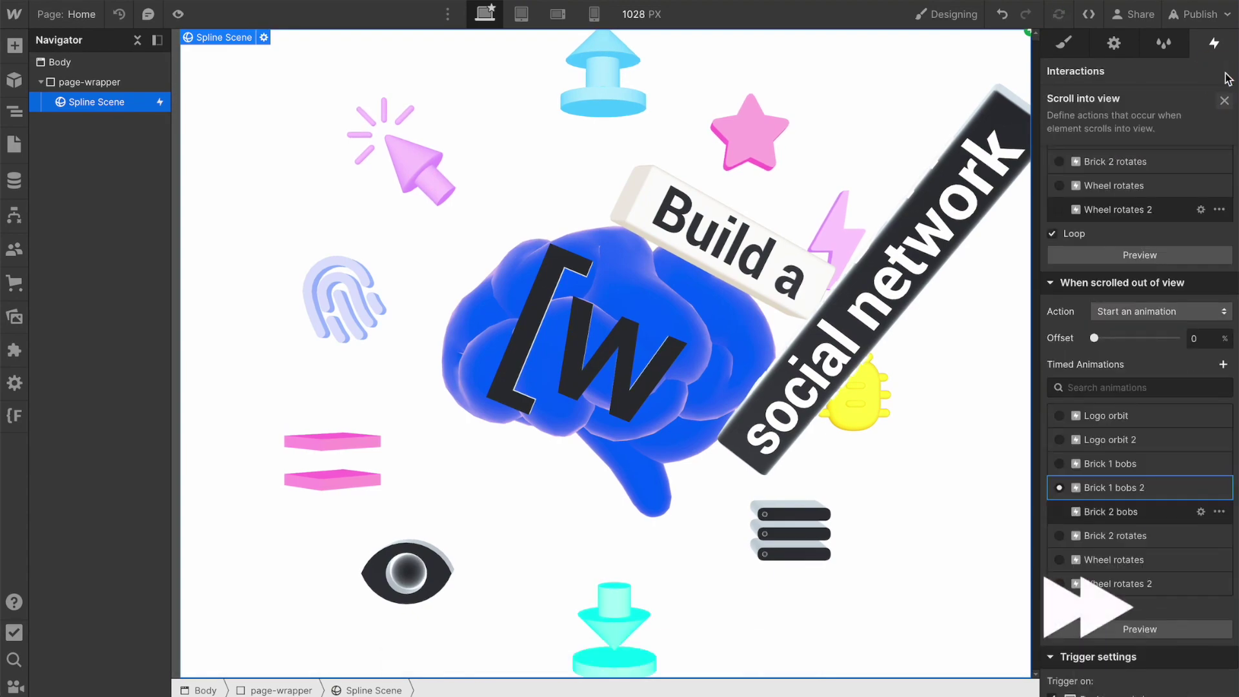
pyautogui.click(1159, 311)
pyautogui.click(1143, 453)
# Assign a duplicated animation to start when the scene scrolls out of view
pyautogui.click(1214, 72)
pyautogui.scroll(-3, 1140, 387)
pyautogui.click(1159, 504)
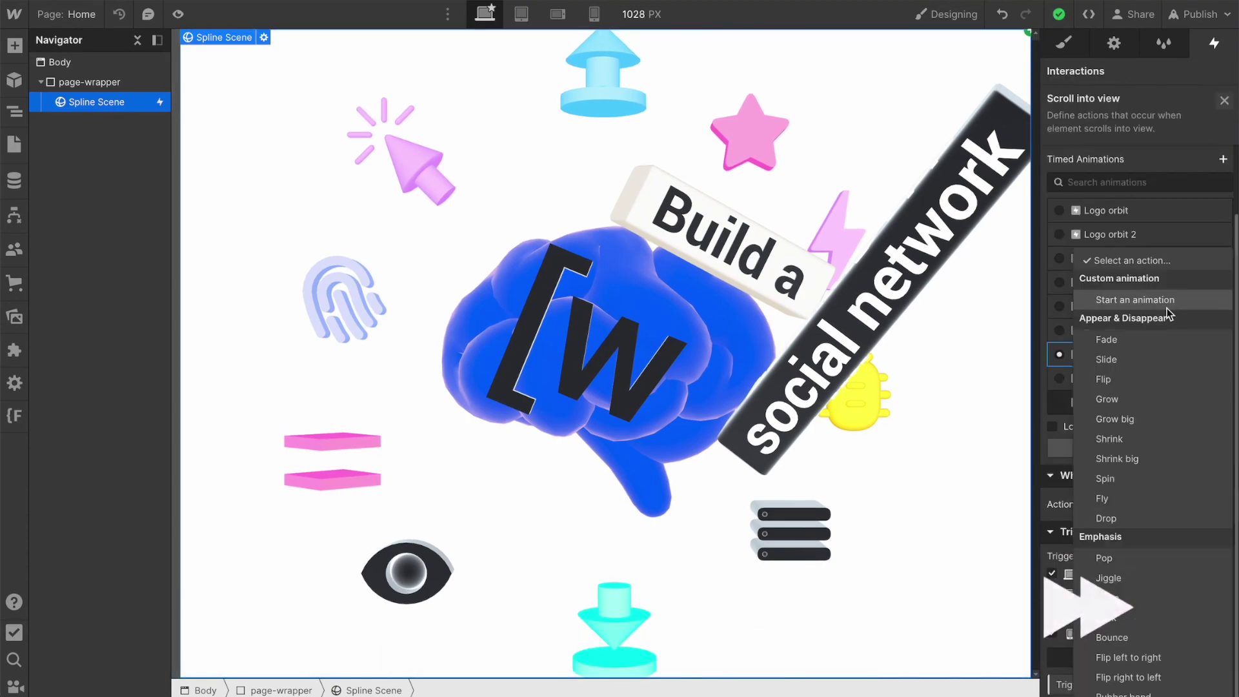
pyautogui.click(1135, 300)
pyautogui.click(1131, 491)
pyautogui.press('Escape')
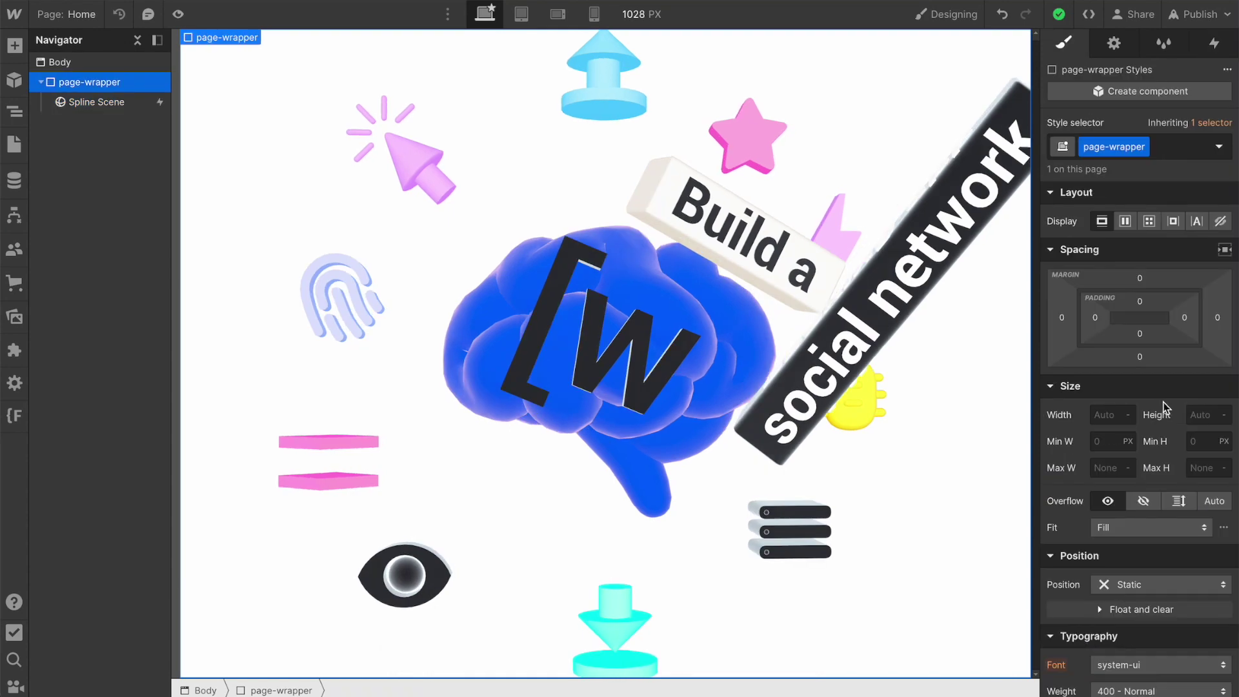
# Set the page-wrapper Height to 300vh
pyautogui.click(1202, 418)
pyautogui.write('300vh')
pyautogui.press('Return')
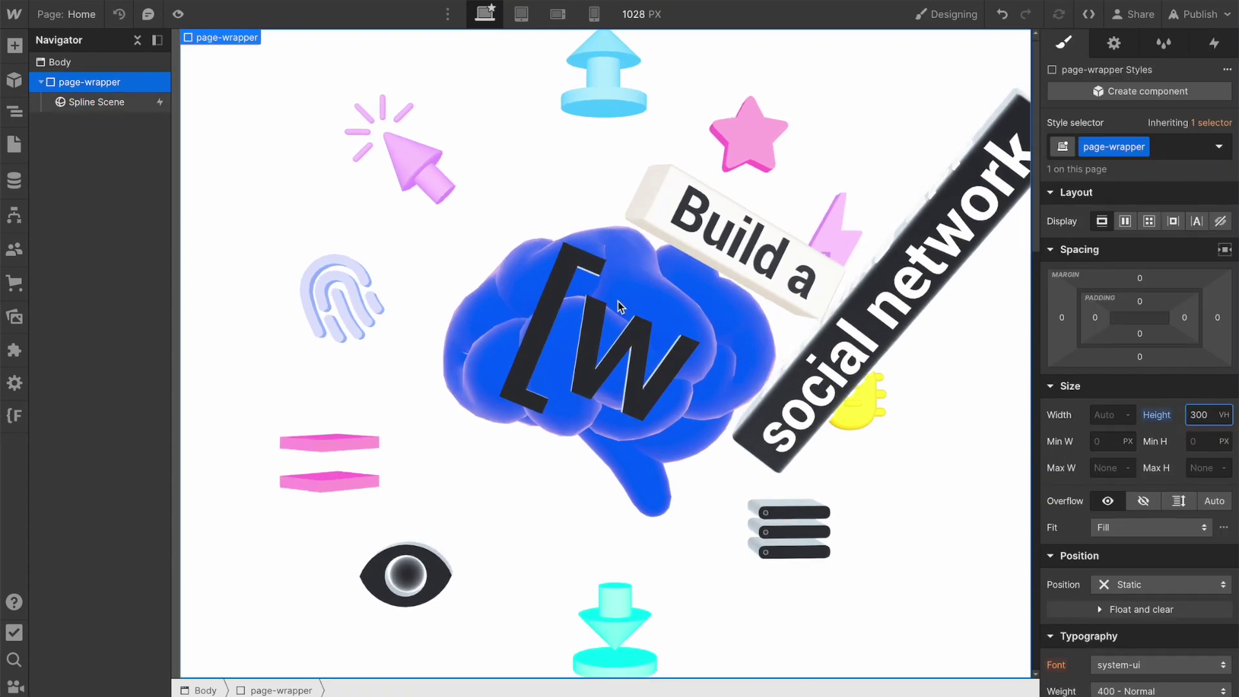
# Preview the page, scroll down past the hero scene, and exit preview
pyautogui.click(178, 14)
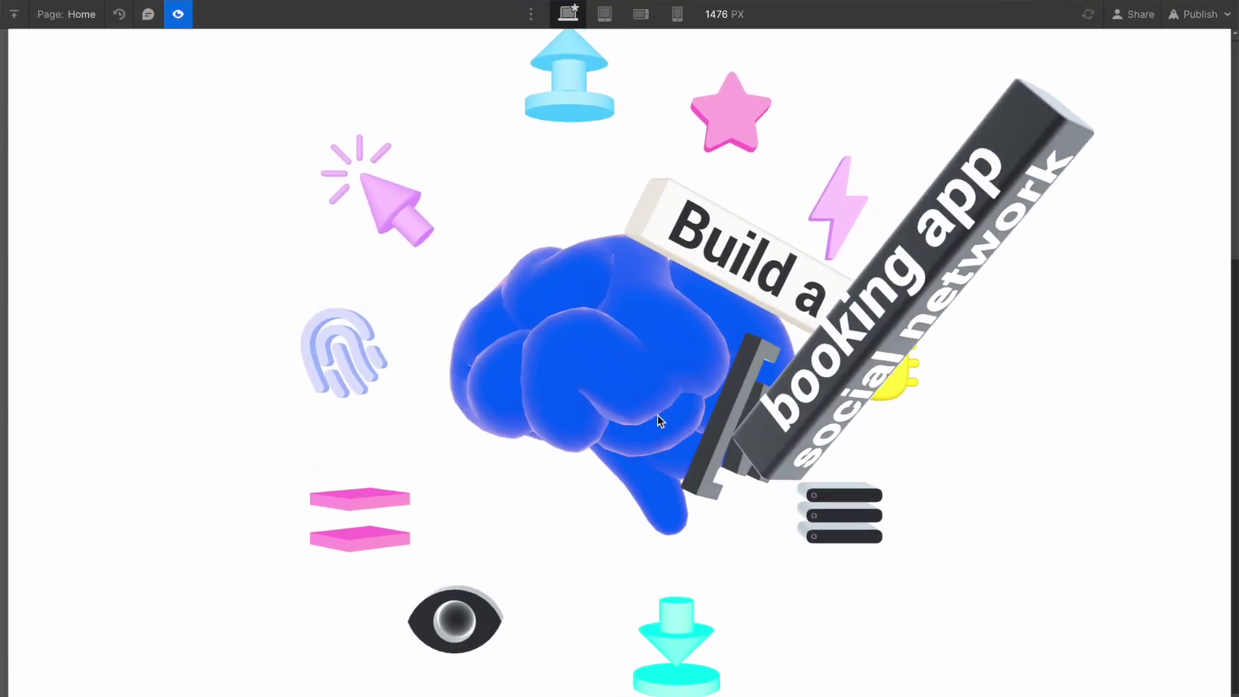
pyautogui.scroll(-5, 673, 437)
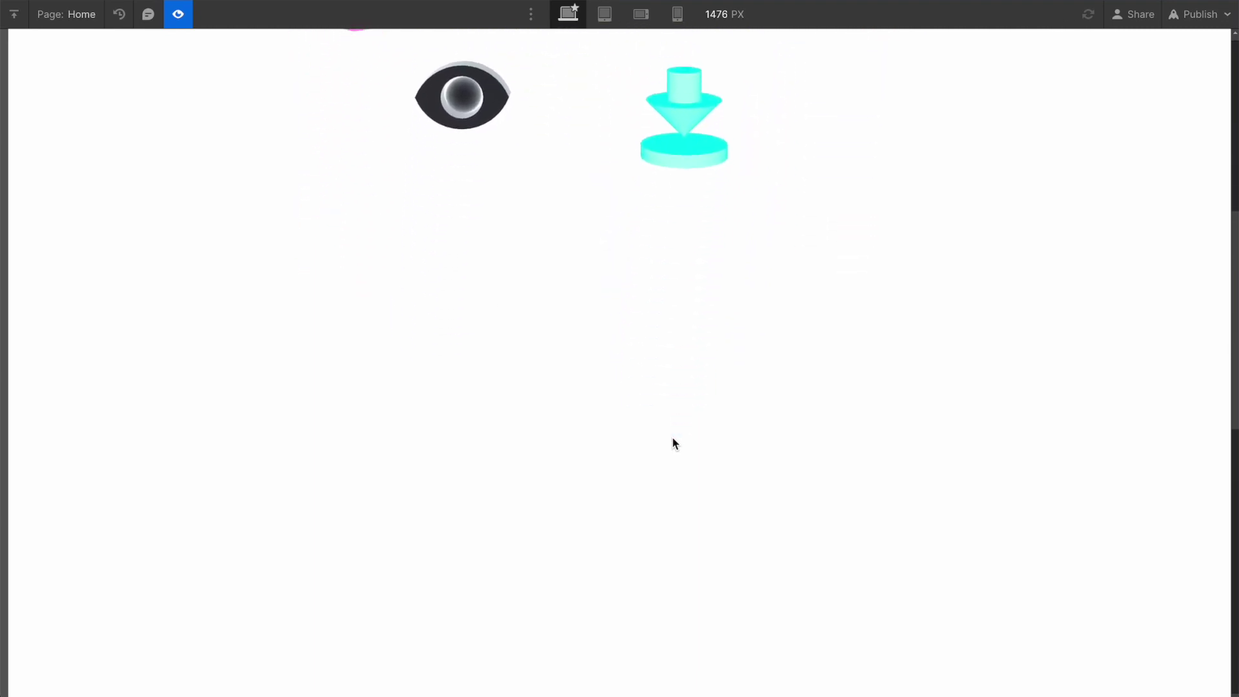
pyautogui.hotkey('ctrl', 'shift', 'p')
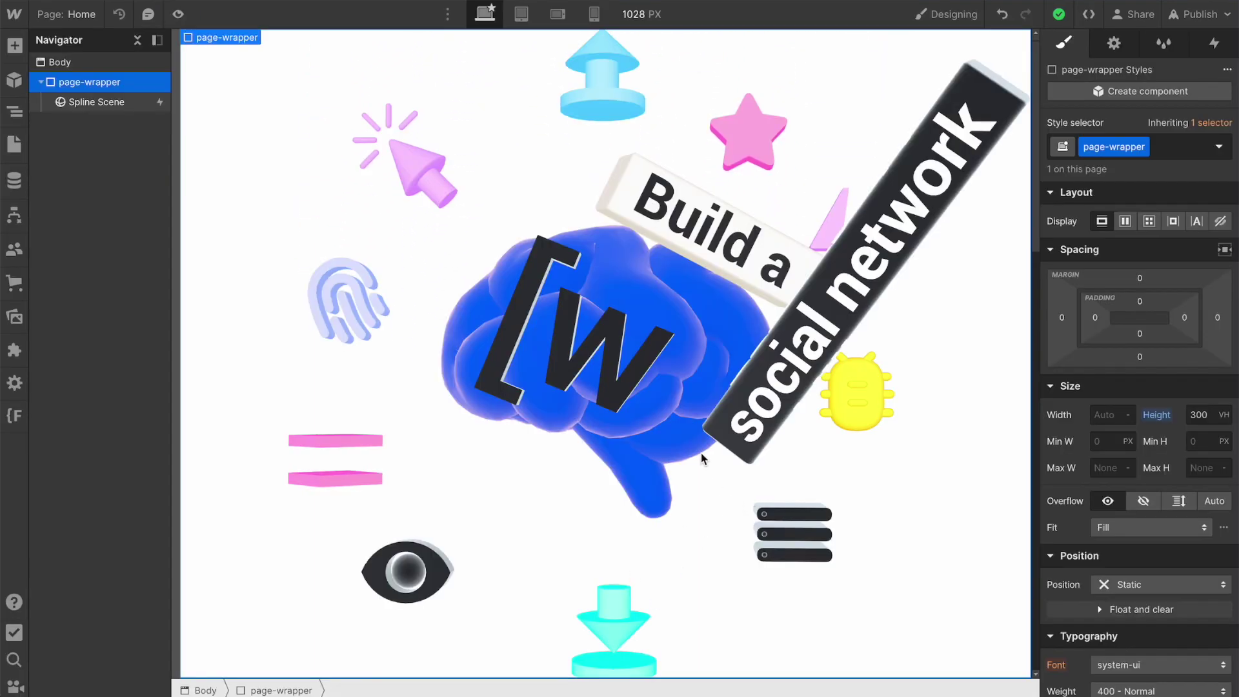
# Retarget the Spline Scene's Wheel rotates animation to Class: Spline Scene
pyautogui.click(702, 141)
pyautogui.click(1213, 51)
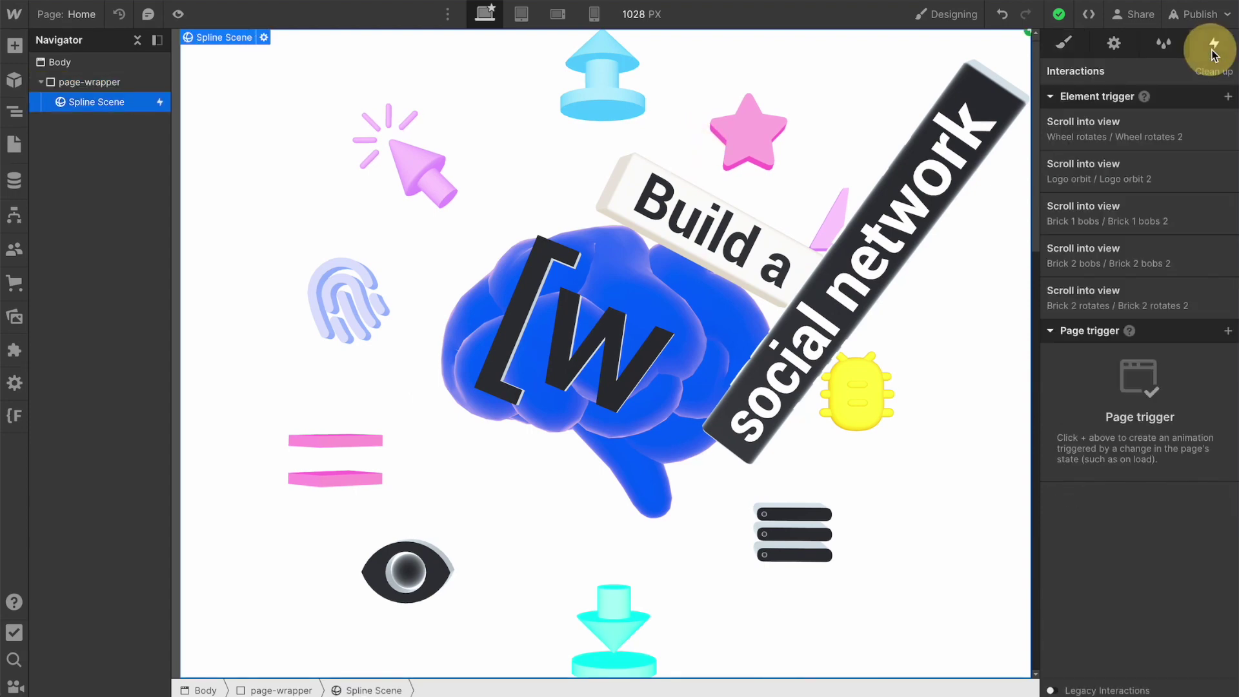
pyautogui.click(1144, 122)
pyautogui.scroll(-5, 1147, 134)
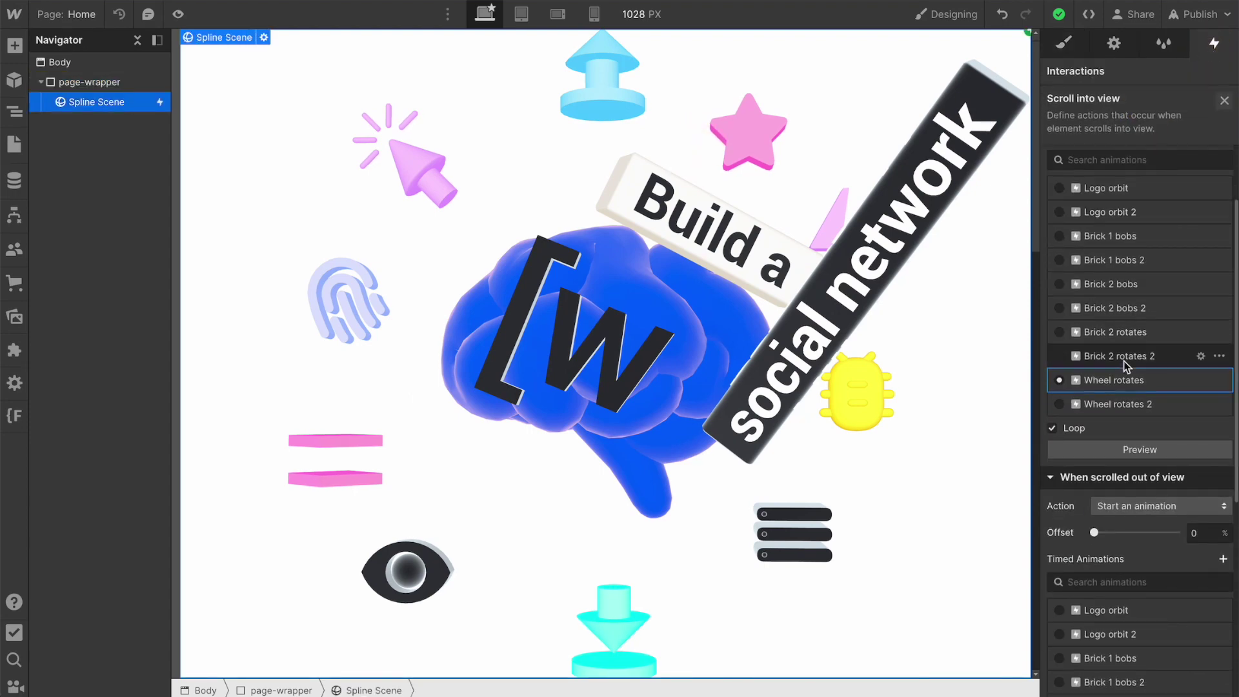
pyautogui.doubleClick(1113, 381)
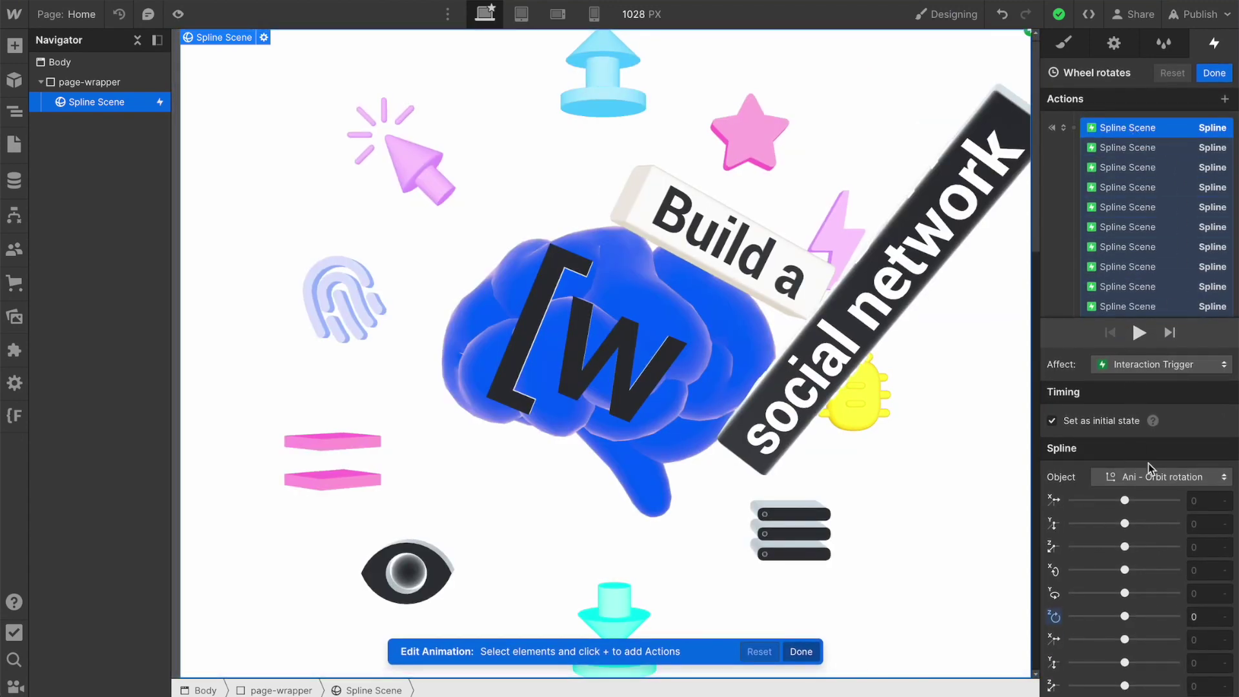
pyautogui.click(1146, 347)
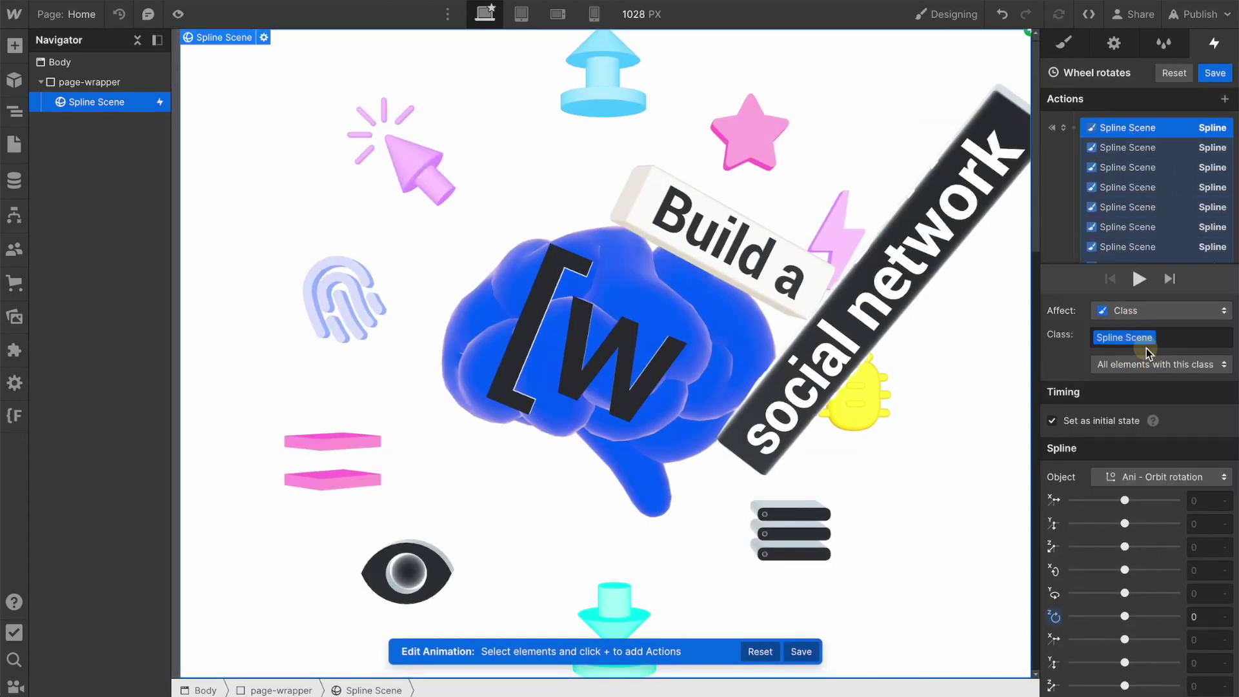
pyautogui.click(1213, 72)
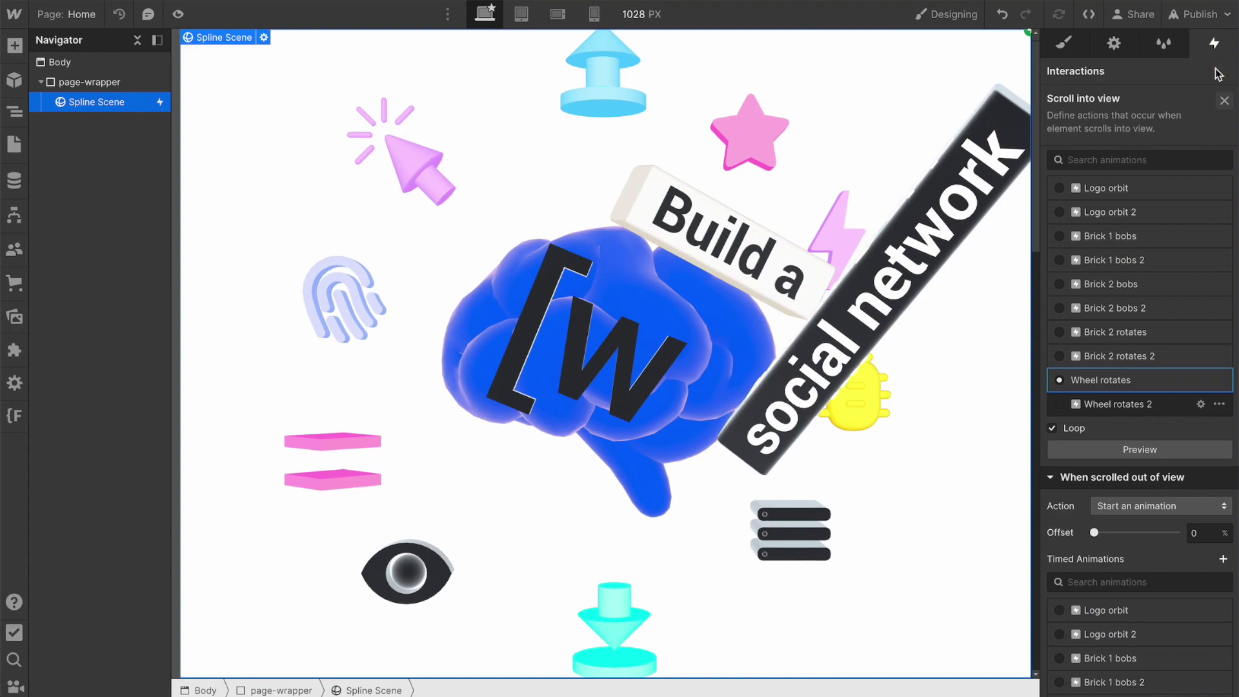
# Retarget Wheel rotates 2, Logo orbit and Logo orbit 2 to the Spline Scene class
pyautogui.click(1201, 404)
pyautogui.click(1215, 72)
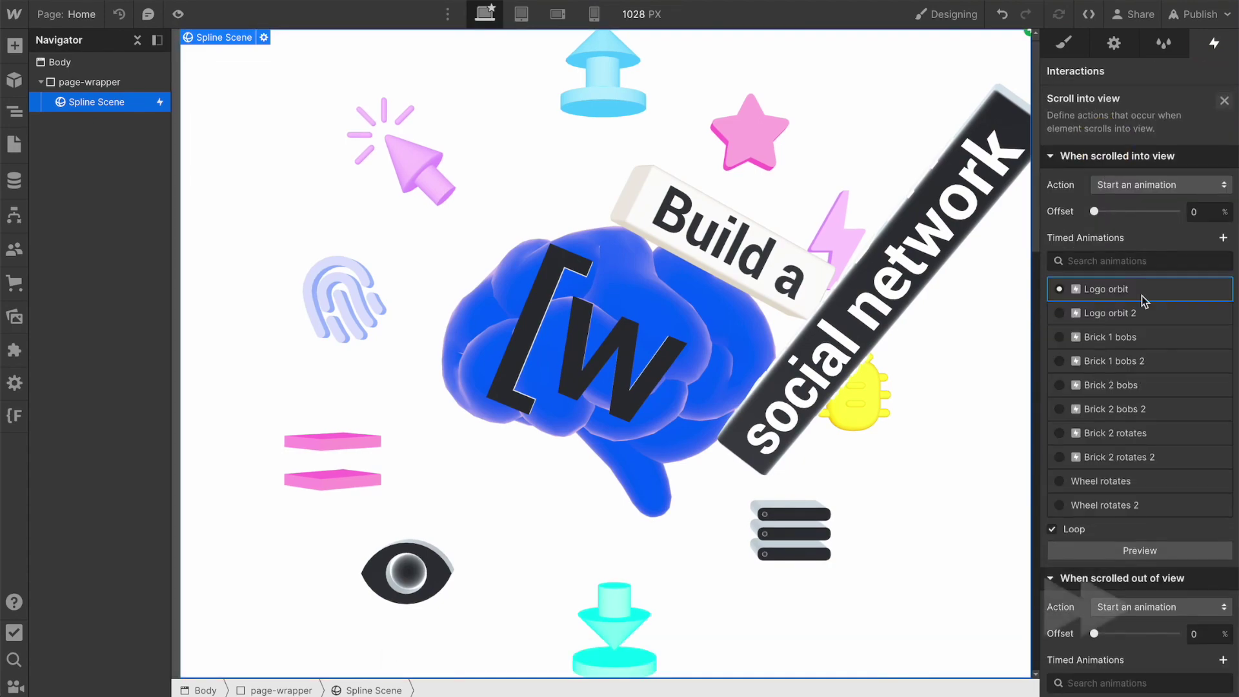
pyautogui.click(1097, 285)
pyautogui.click(1215, 72)
pyautogui.click(1097, 267)
pyautogui.click(1215, 72)
# Retarget Brick 1 bobs and Brick 1 bobs 2 to the Spline Scene class
pyautogui.click(1097, 291)
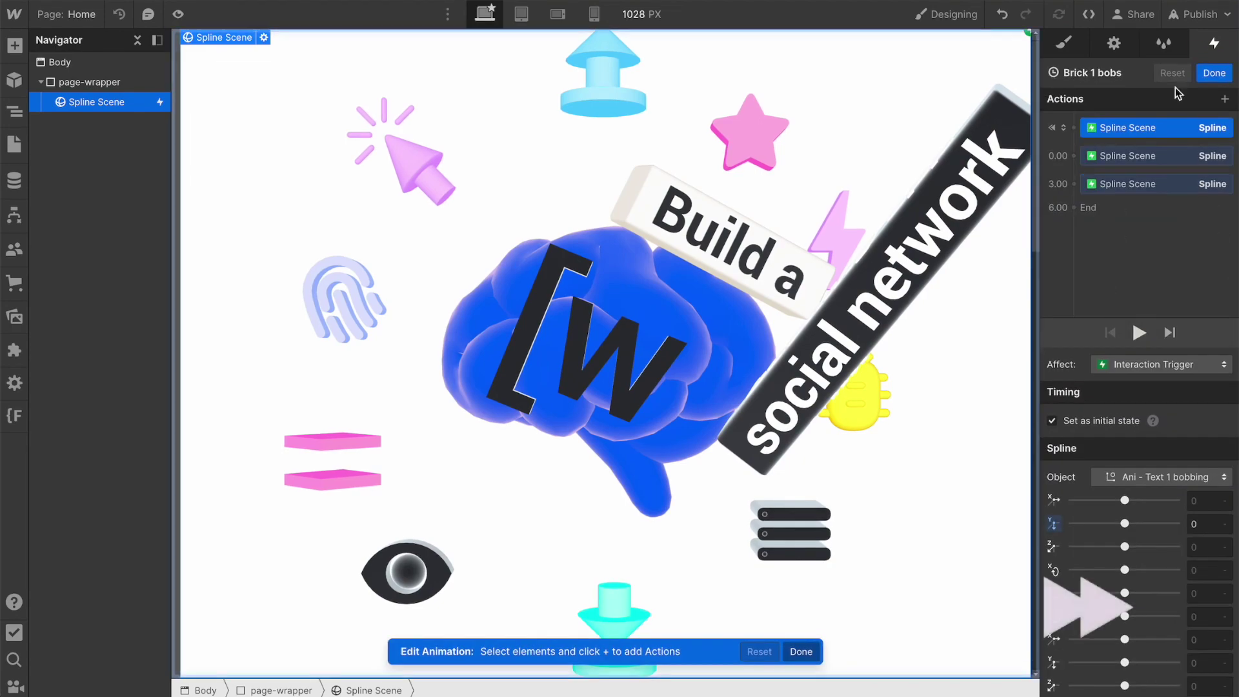
pyautogui.click(1215, 72)
pyautogui.click(1160, 366)
pyautogui.click(1215, 72)
pyautogui.click(1223, 100)
# Retarget Brick 2 bobs, Brick 2 rotates and Brick 2 rotates 2 to the Spline Scene class
pyautogui.click(1104, 257)
pyautogui.click(1097, 389)
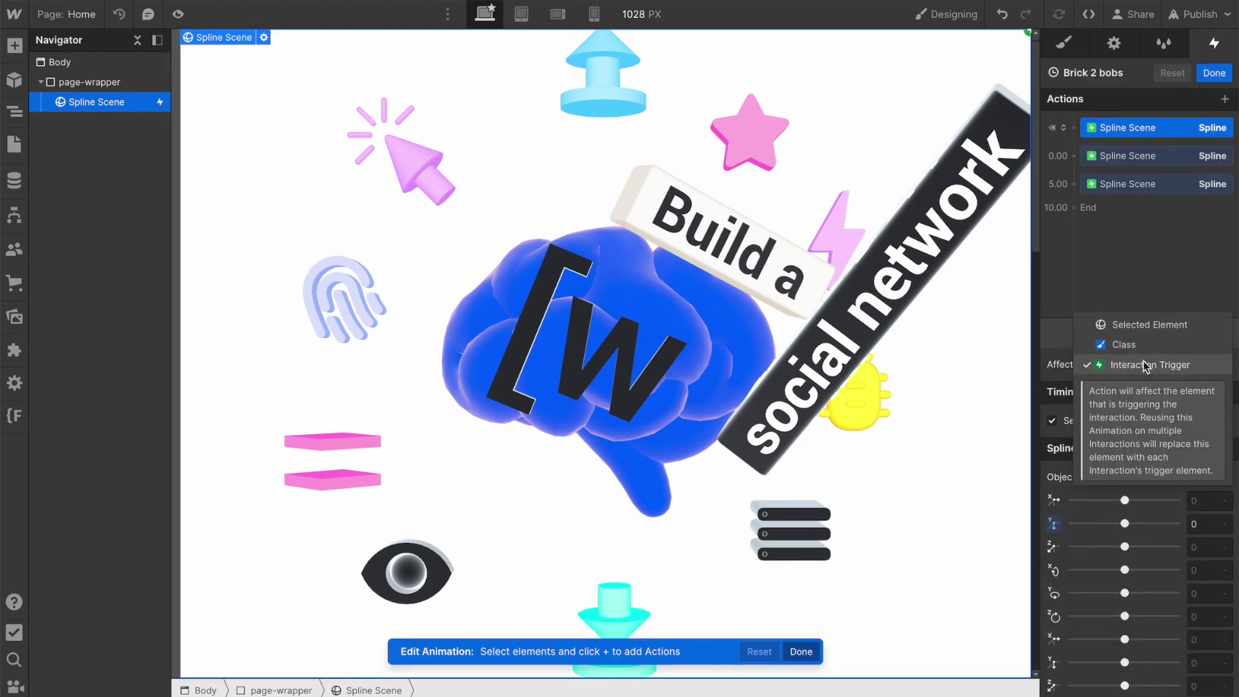
pyautogui.click(1134, 75)
pyautogui.click(1106, 556)
pyautogui.click(1134, 75)
pyautogui.click(1119, 460)
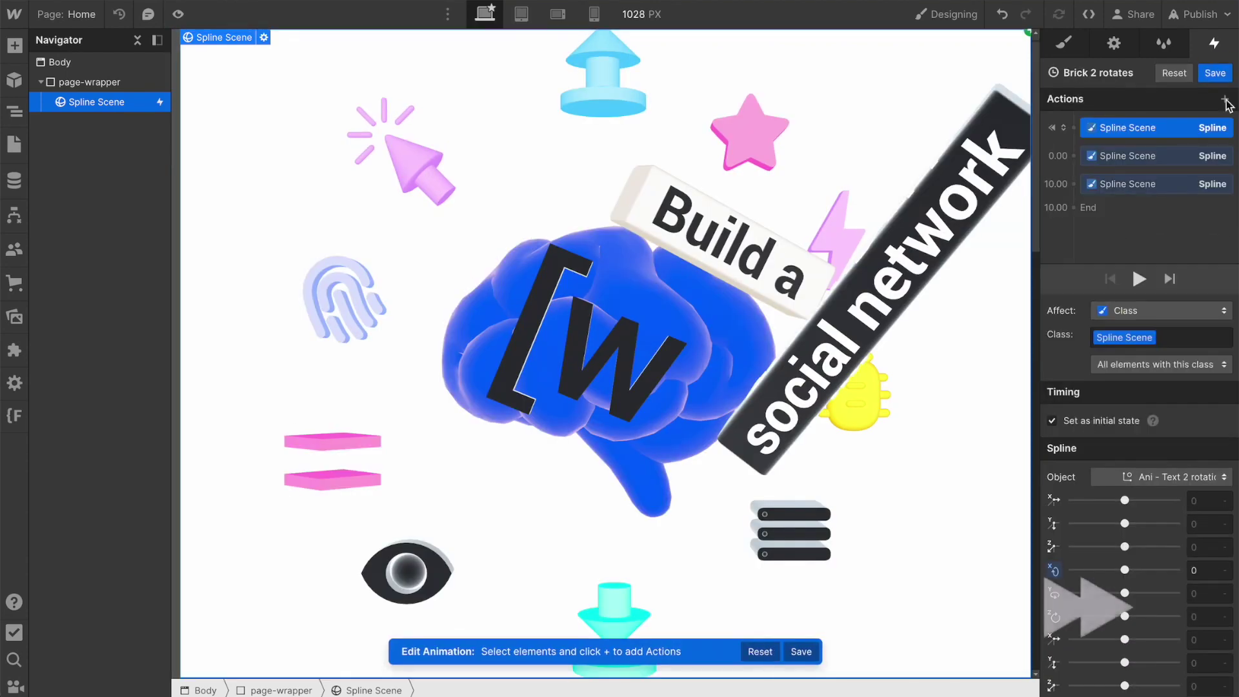
pyautogui.click(1101, 258)
pyautogui.click(1215, 72)
pyautogui.click(1064, 43)
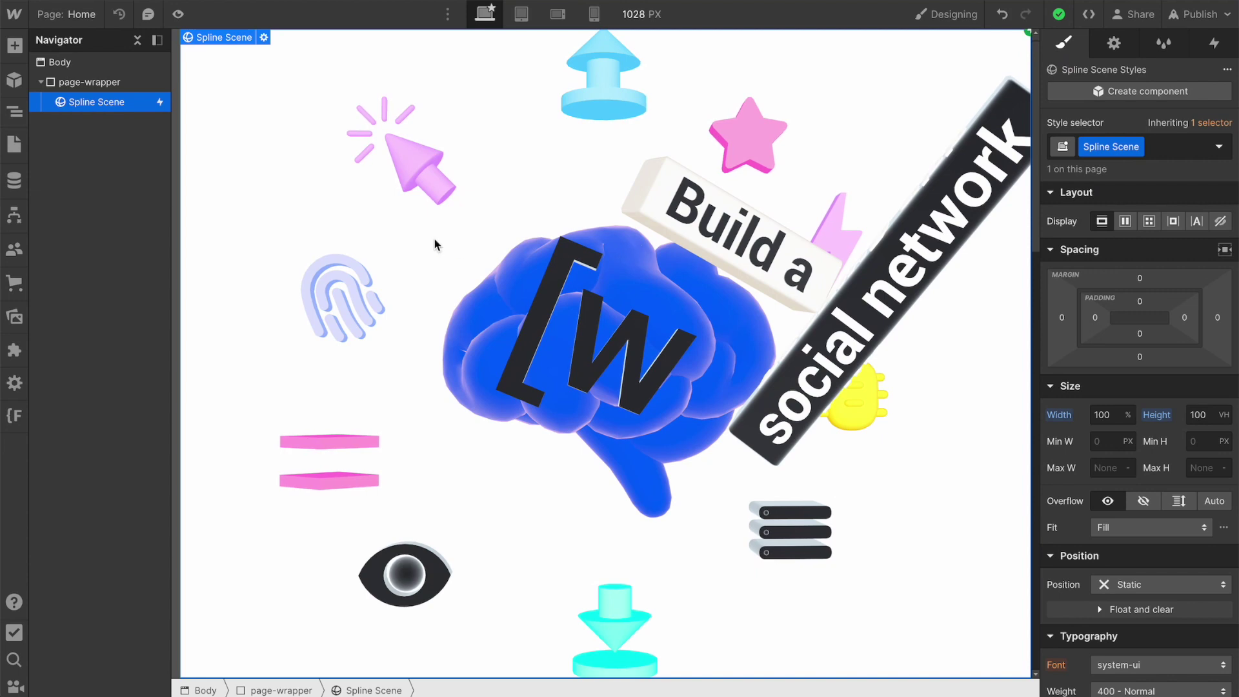
# Add a Button inside the page wrapper
pyautogui.click(88, 82)
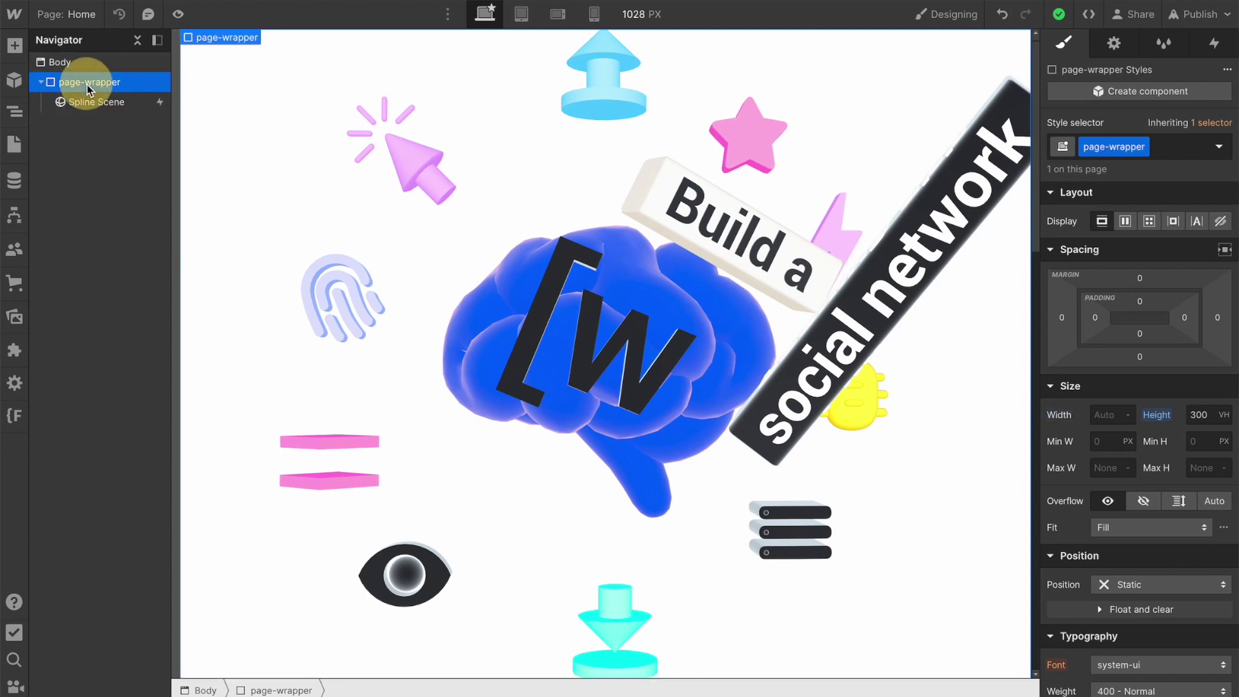
pyautogui.click(14, 45)
pyautogui.click(136, 415)
# Remove two scroll triggers from the Spline scene
pyautogui.click(1214, 43)
pyautogui.click(97, 102)
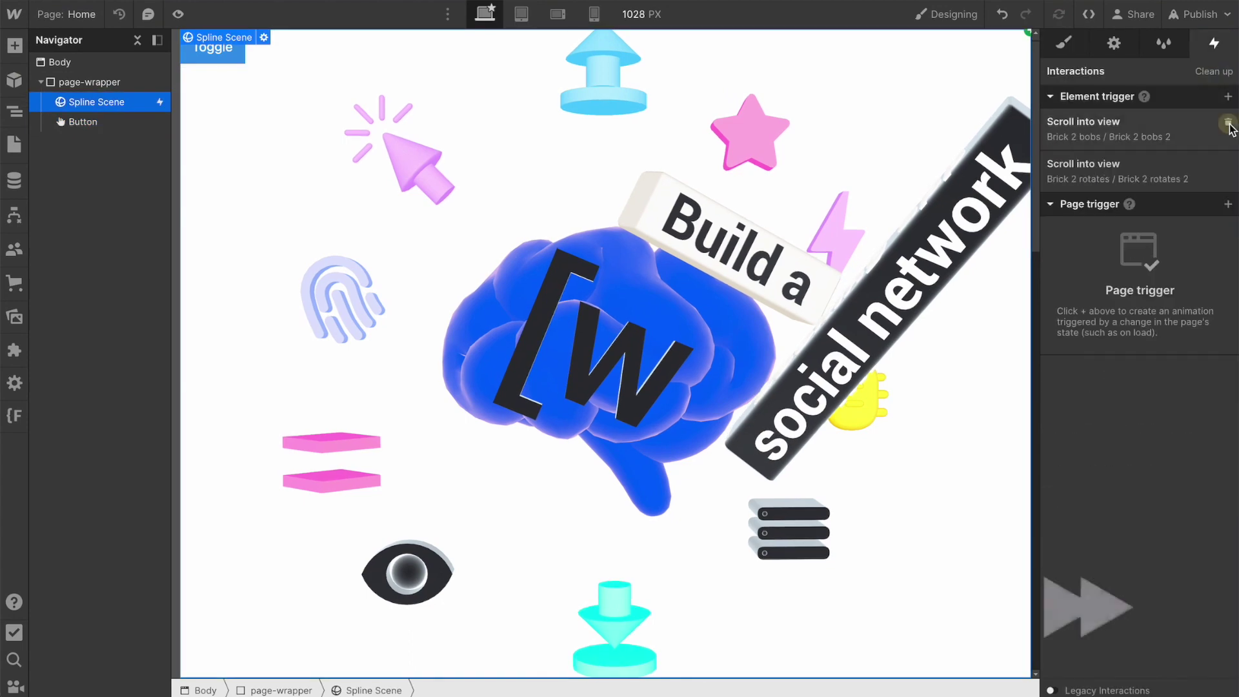
pyautogui.click(82, 121)
# Give the button a Mouse click trigger playing Brick 2 bobs on 1st and 2nd clicks
pyautogui.click(1227, 96)
pyautogui.click(1113, 123)
pyautogui.click(1148, 146)
pyautogui.click(1217, 102)
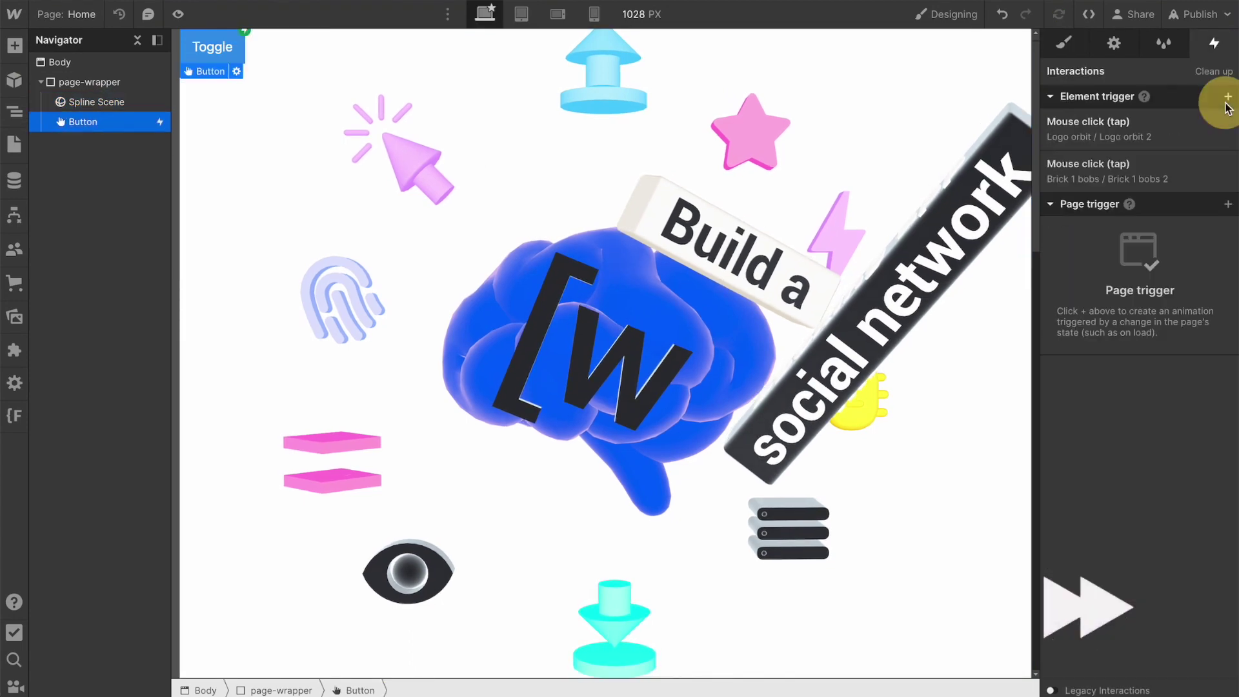
pyautogui.click(1152, 522)
# Add a click trigger playing Wheel rotates then Wheel rotates 2, and check Brick 2 rotates
pyautogui.click(1152, 504)
pyautogui.click(1120, 362)
pyautogui.click(1097, 400)
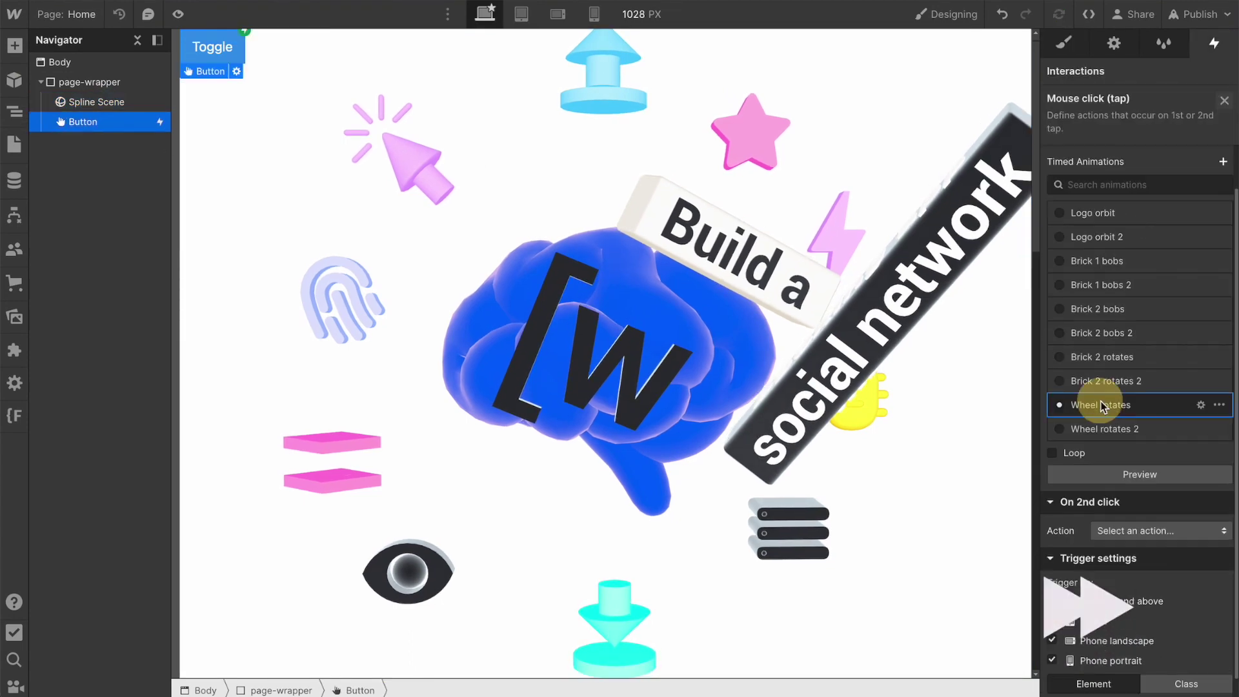
pyautogui.click(1224, 101)
pyautogui.click(1121, 260)
pyautogui.click(1224, 101)
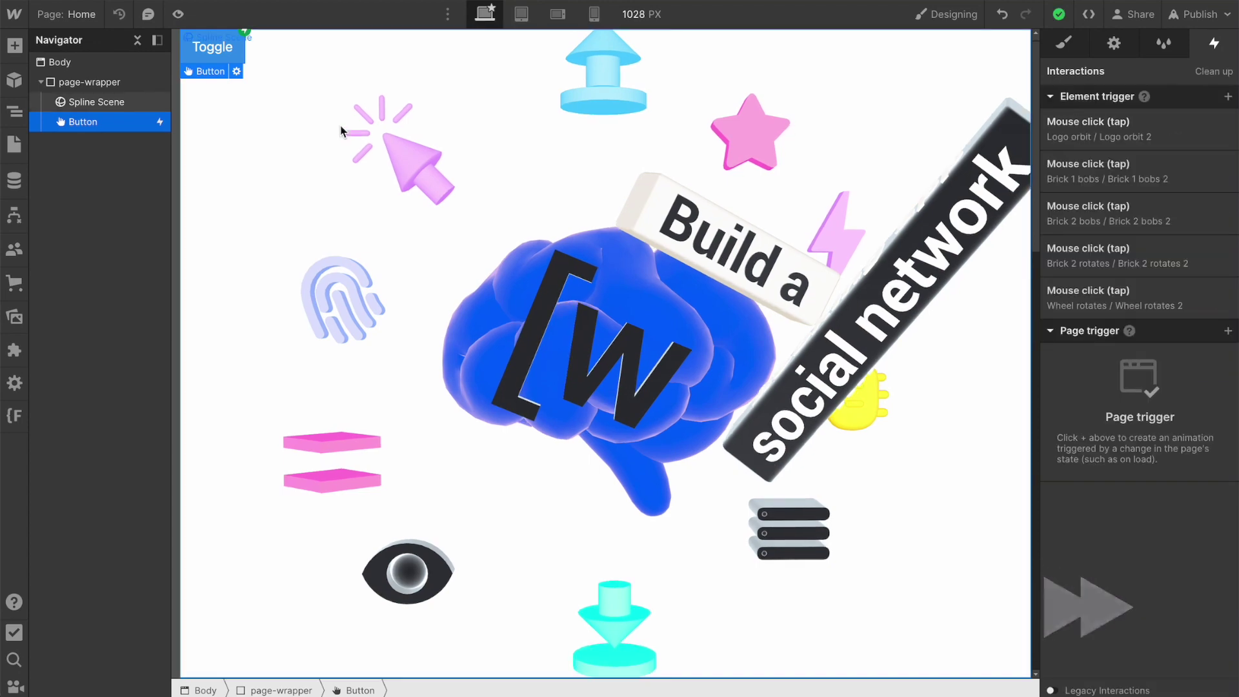
# Preview the page, orbit the 3D scene, and click Toggle twice to switch booking app and social network
pyautogui.click(180, 20)
pyautogui.moveTo(520, 332); pyautogui.dragTo(577, 335)
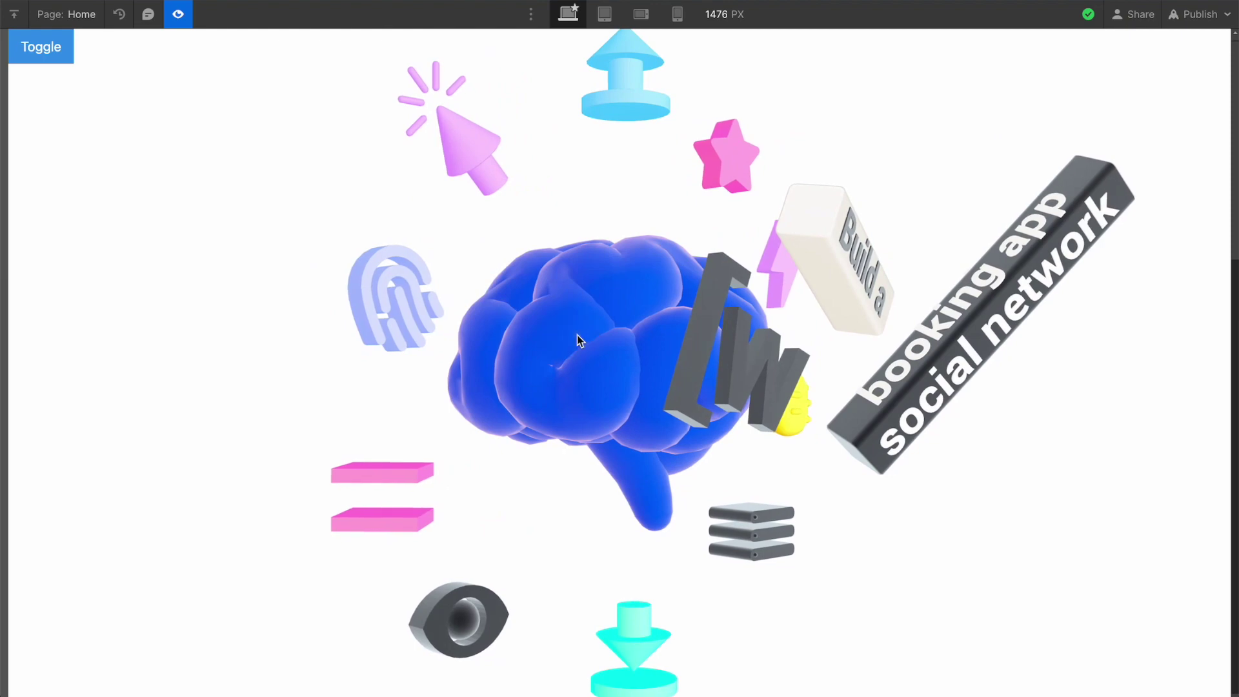
pyautogui.moveTo(577, 340); pyautogui.dragTo(647, 308)
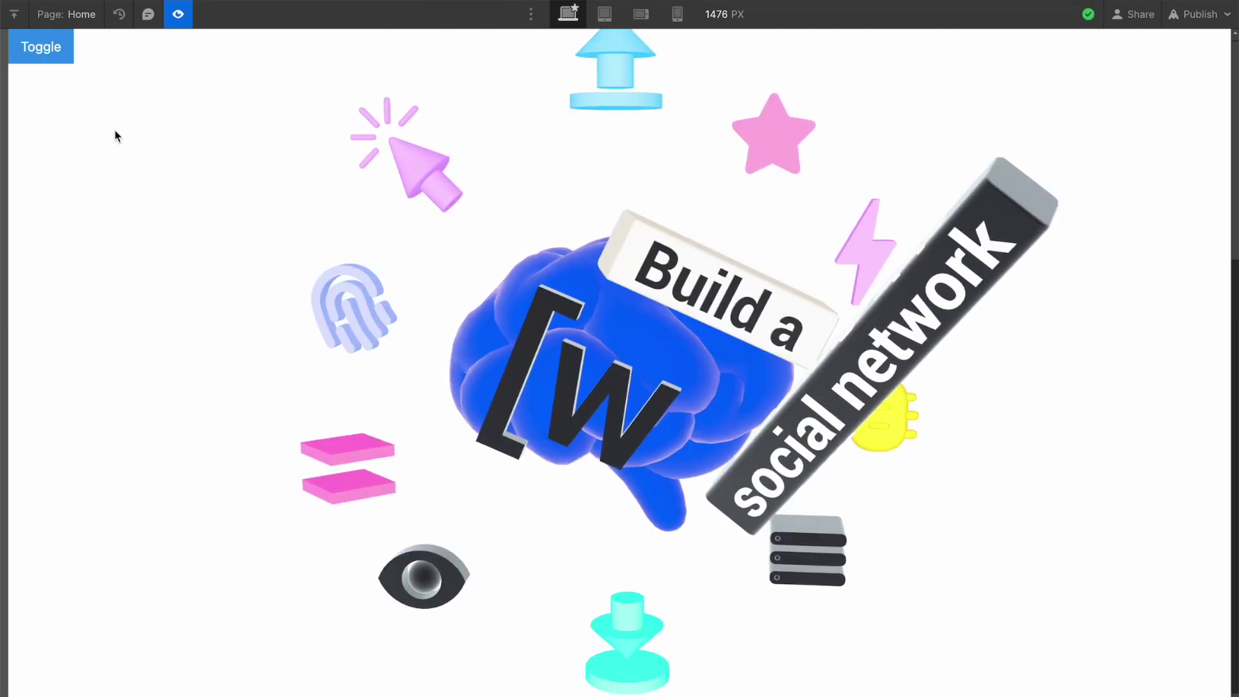
pyautogui.click(39, 51)
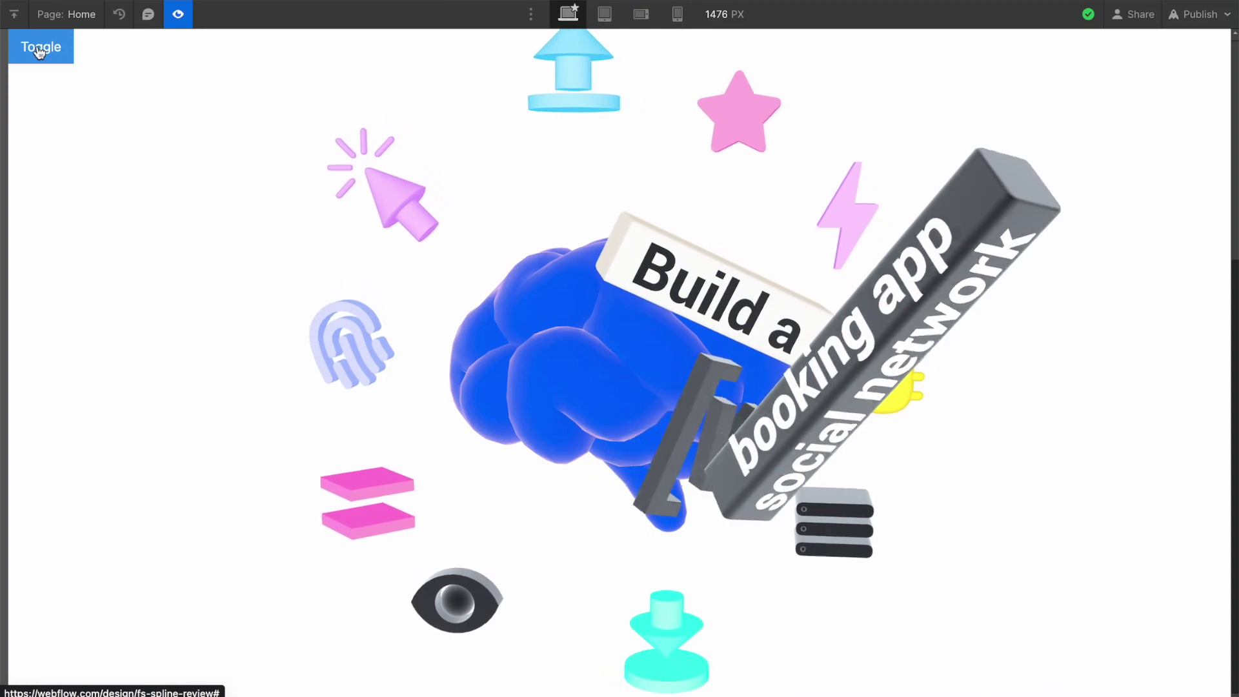
pyautogui.click(39, 51)
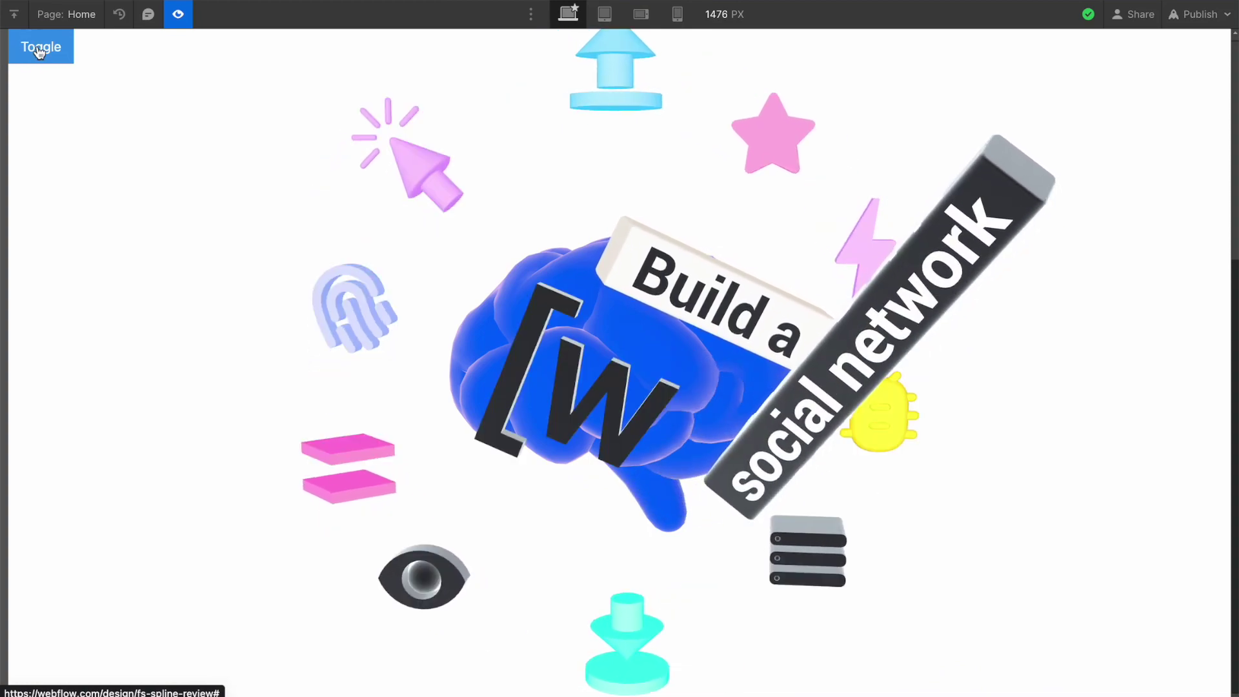